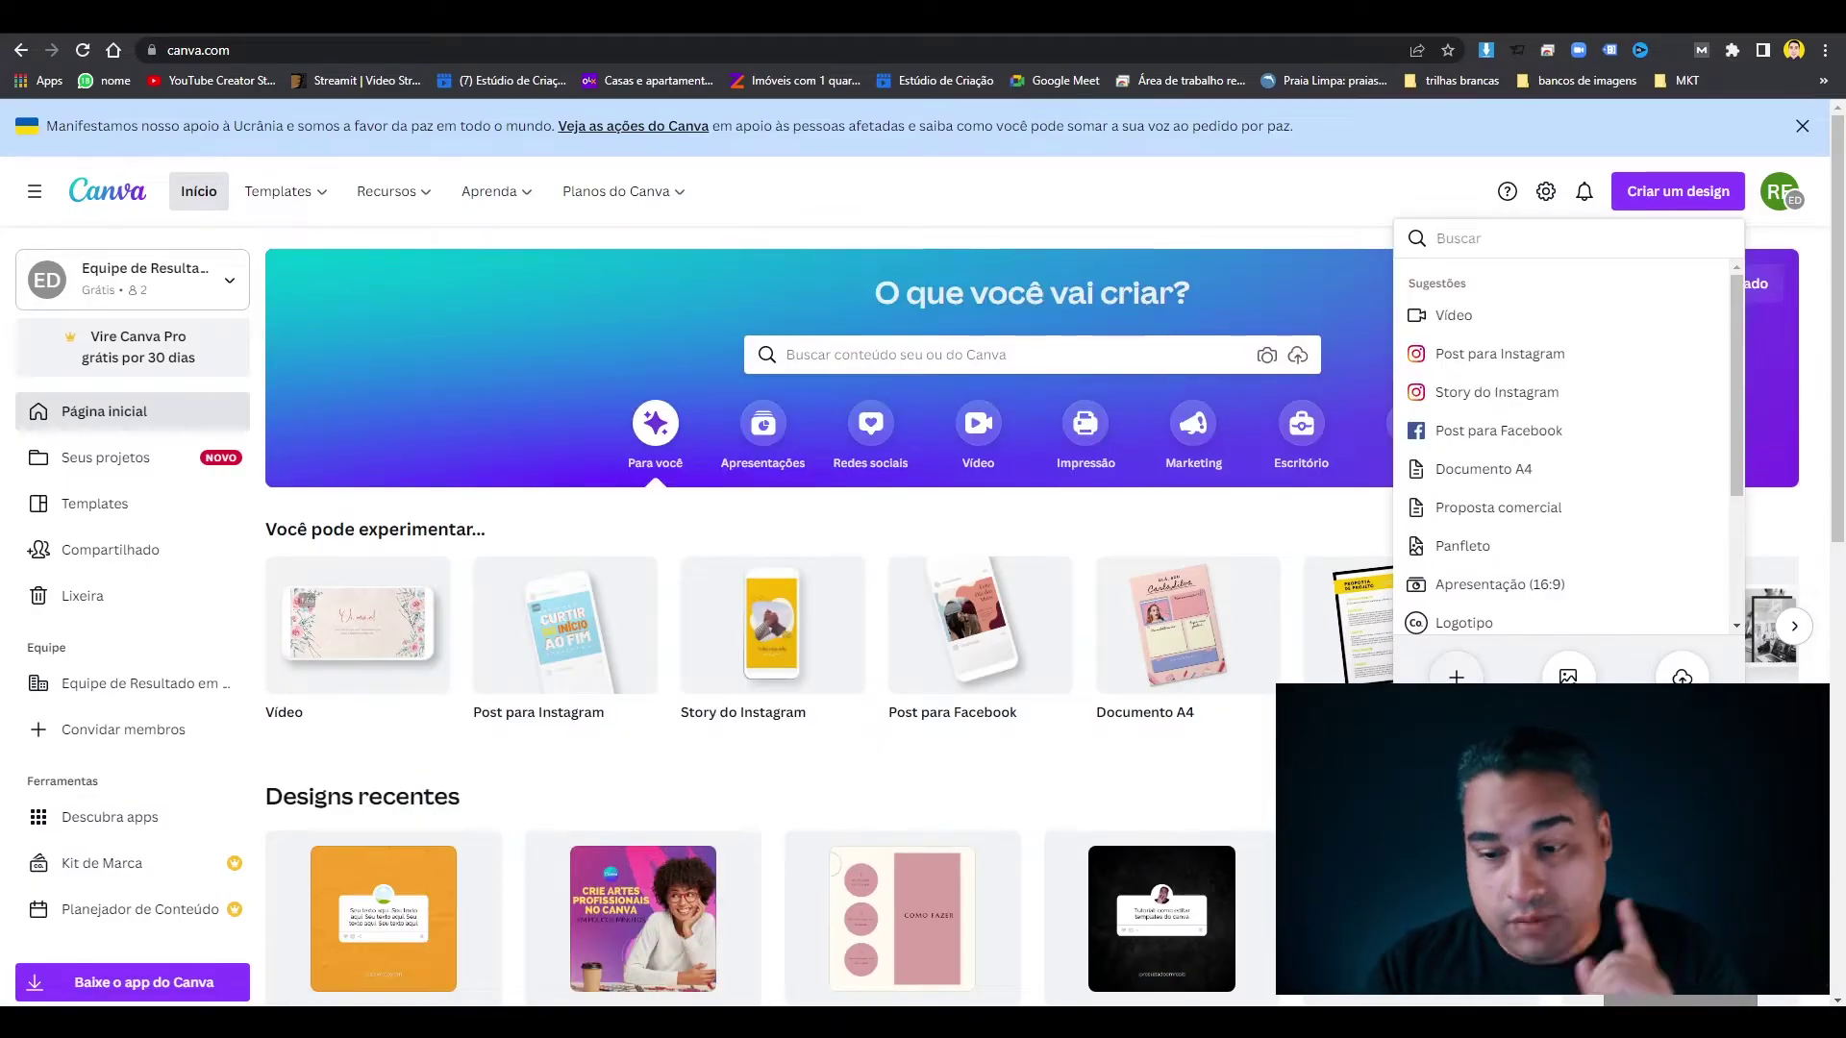
Create a new custom-size design 1080 px wide and 1350 px high.
click(1456, 676)
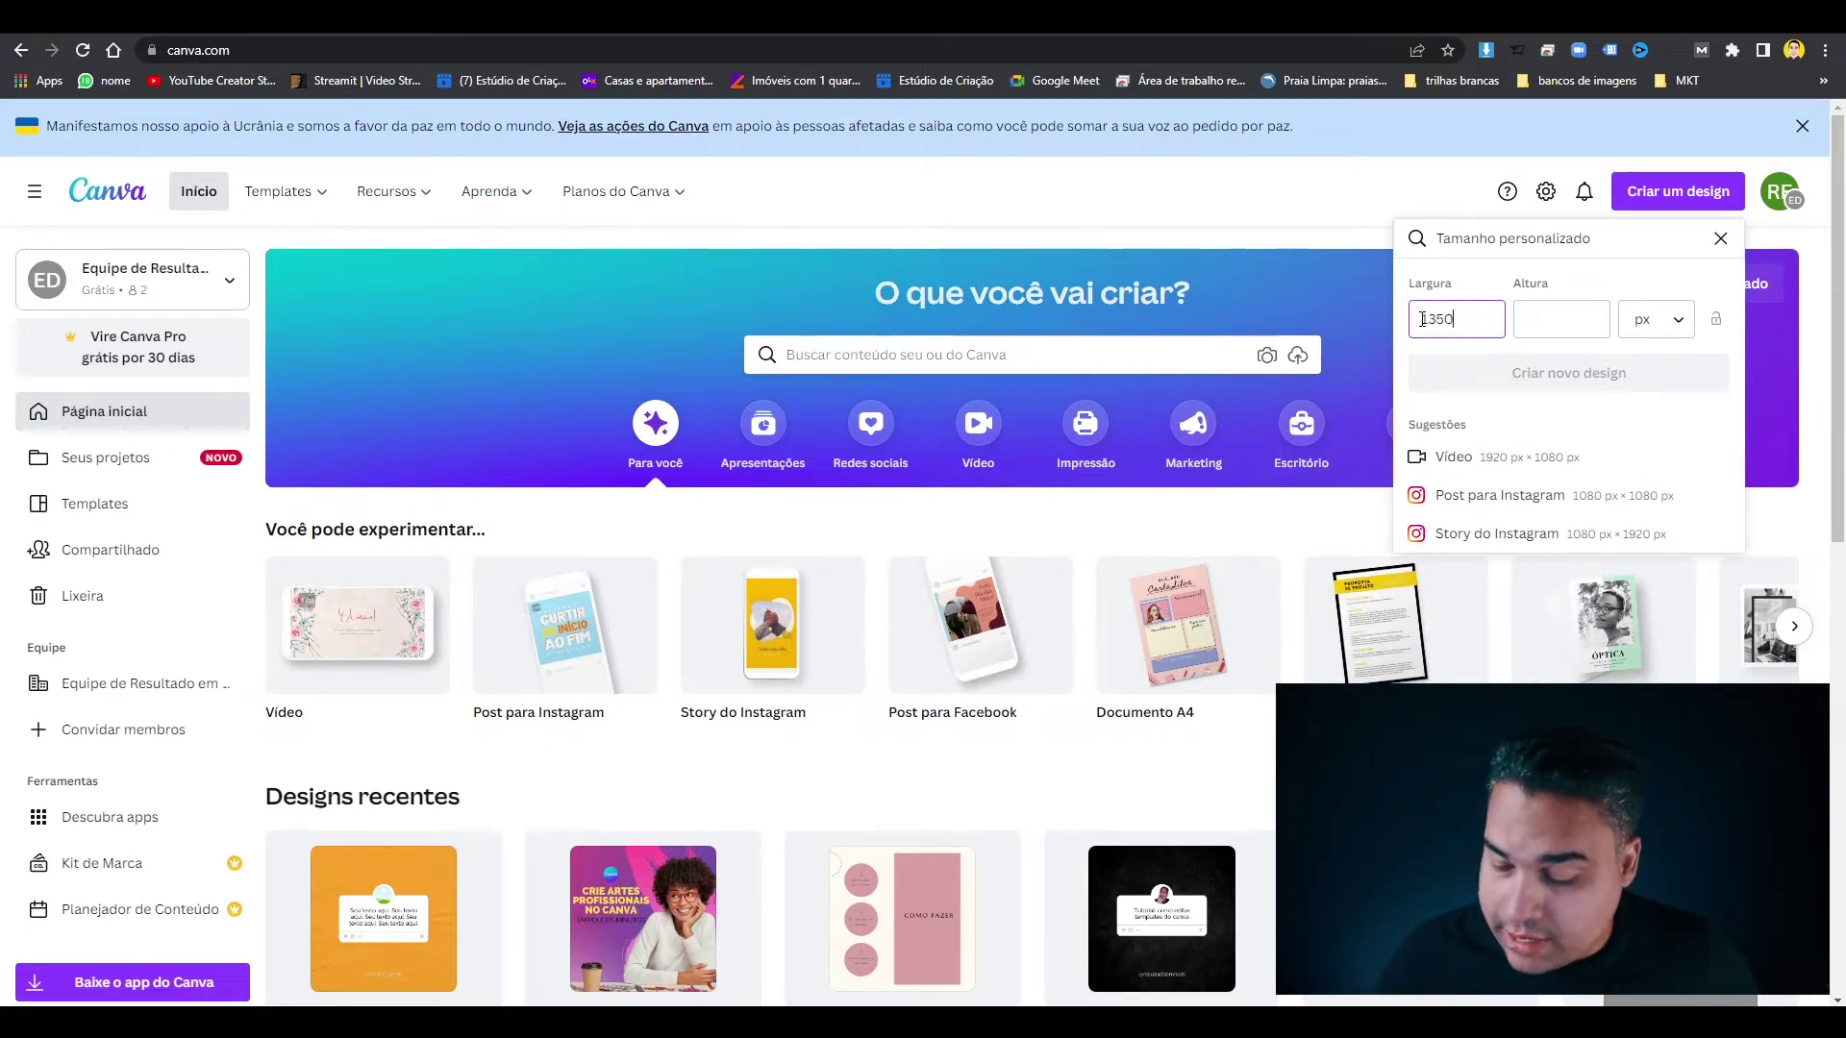
text(1080)
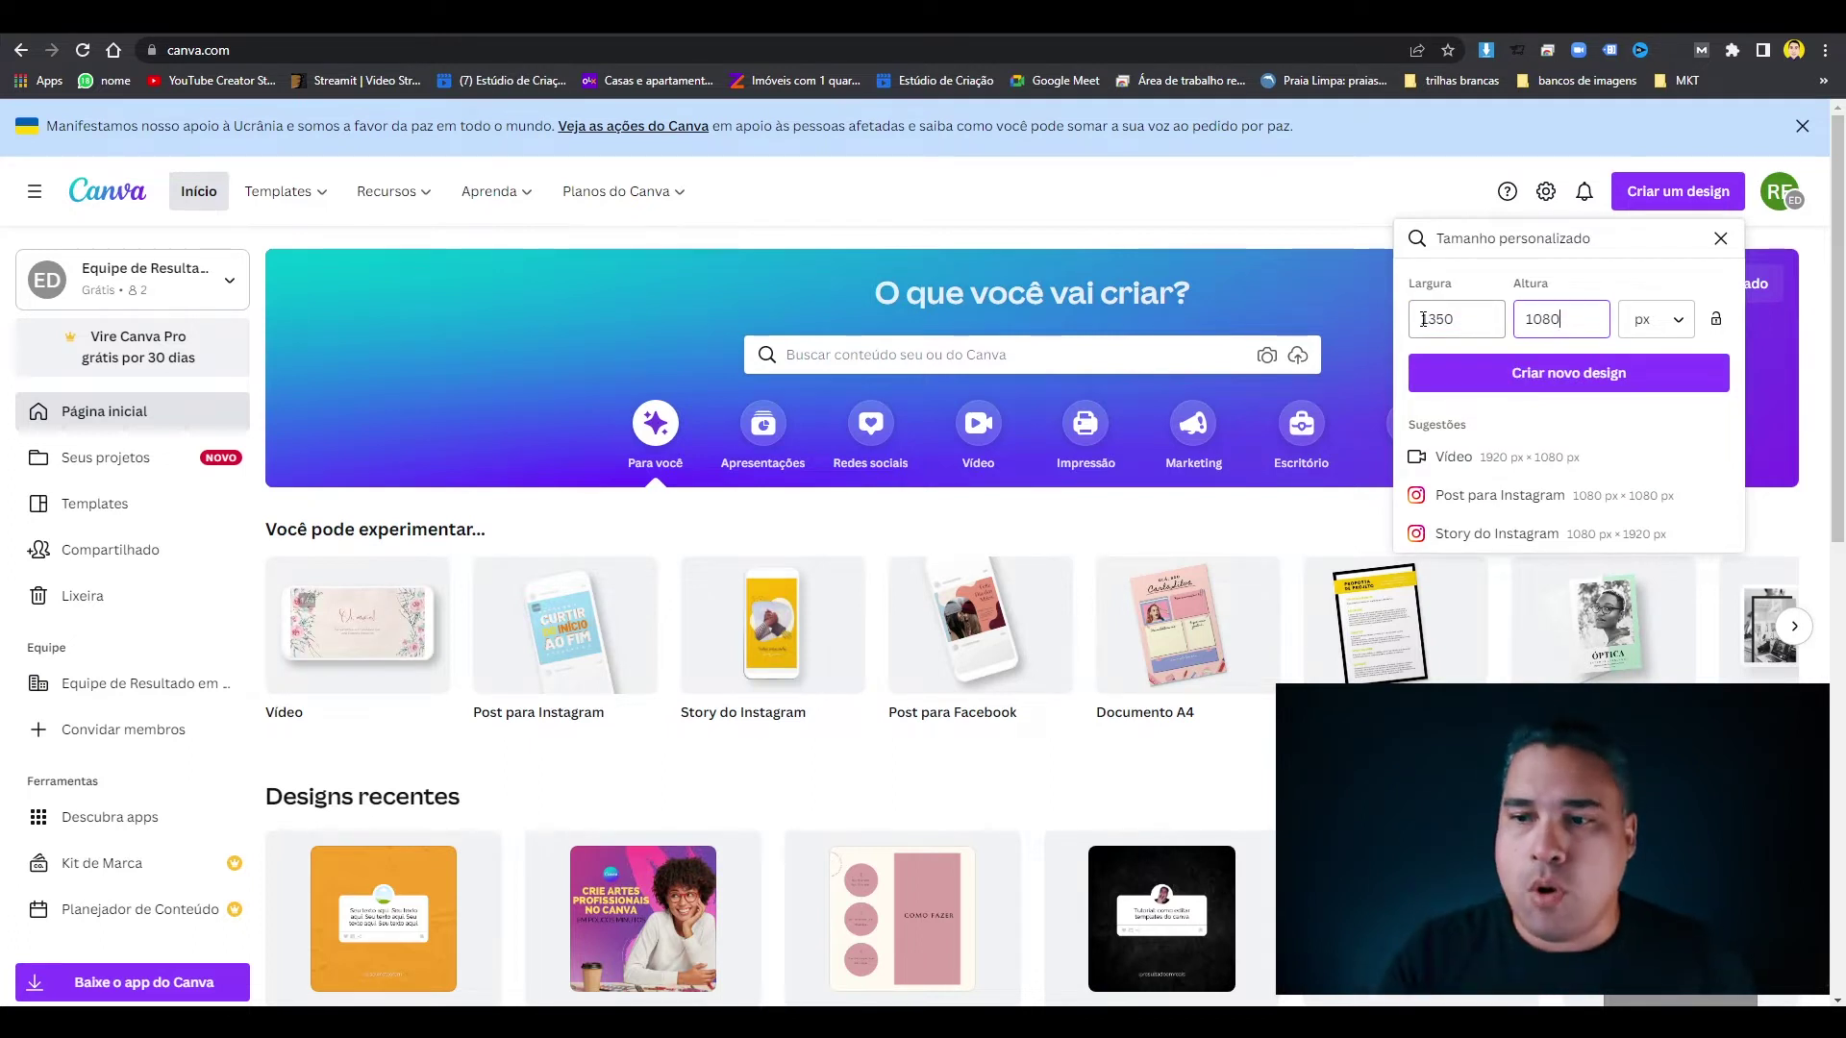
click(1515, 384)
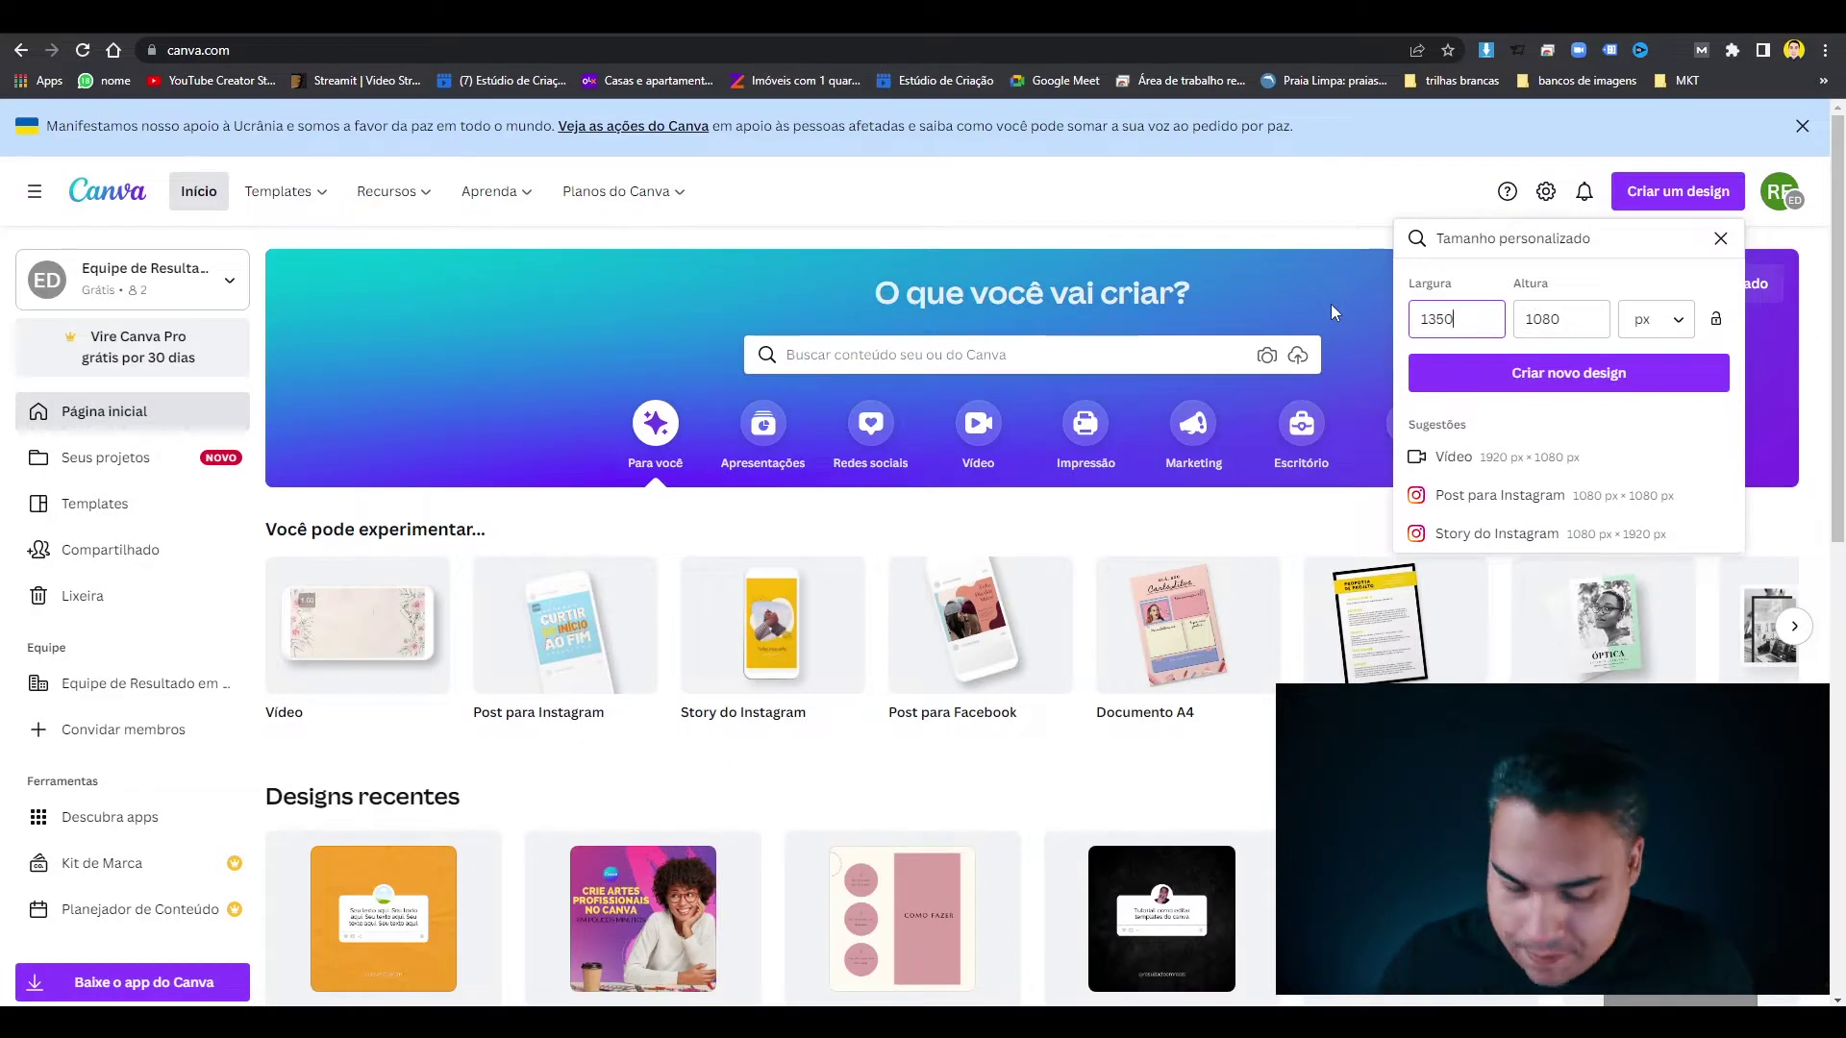
key(ctrl+a)
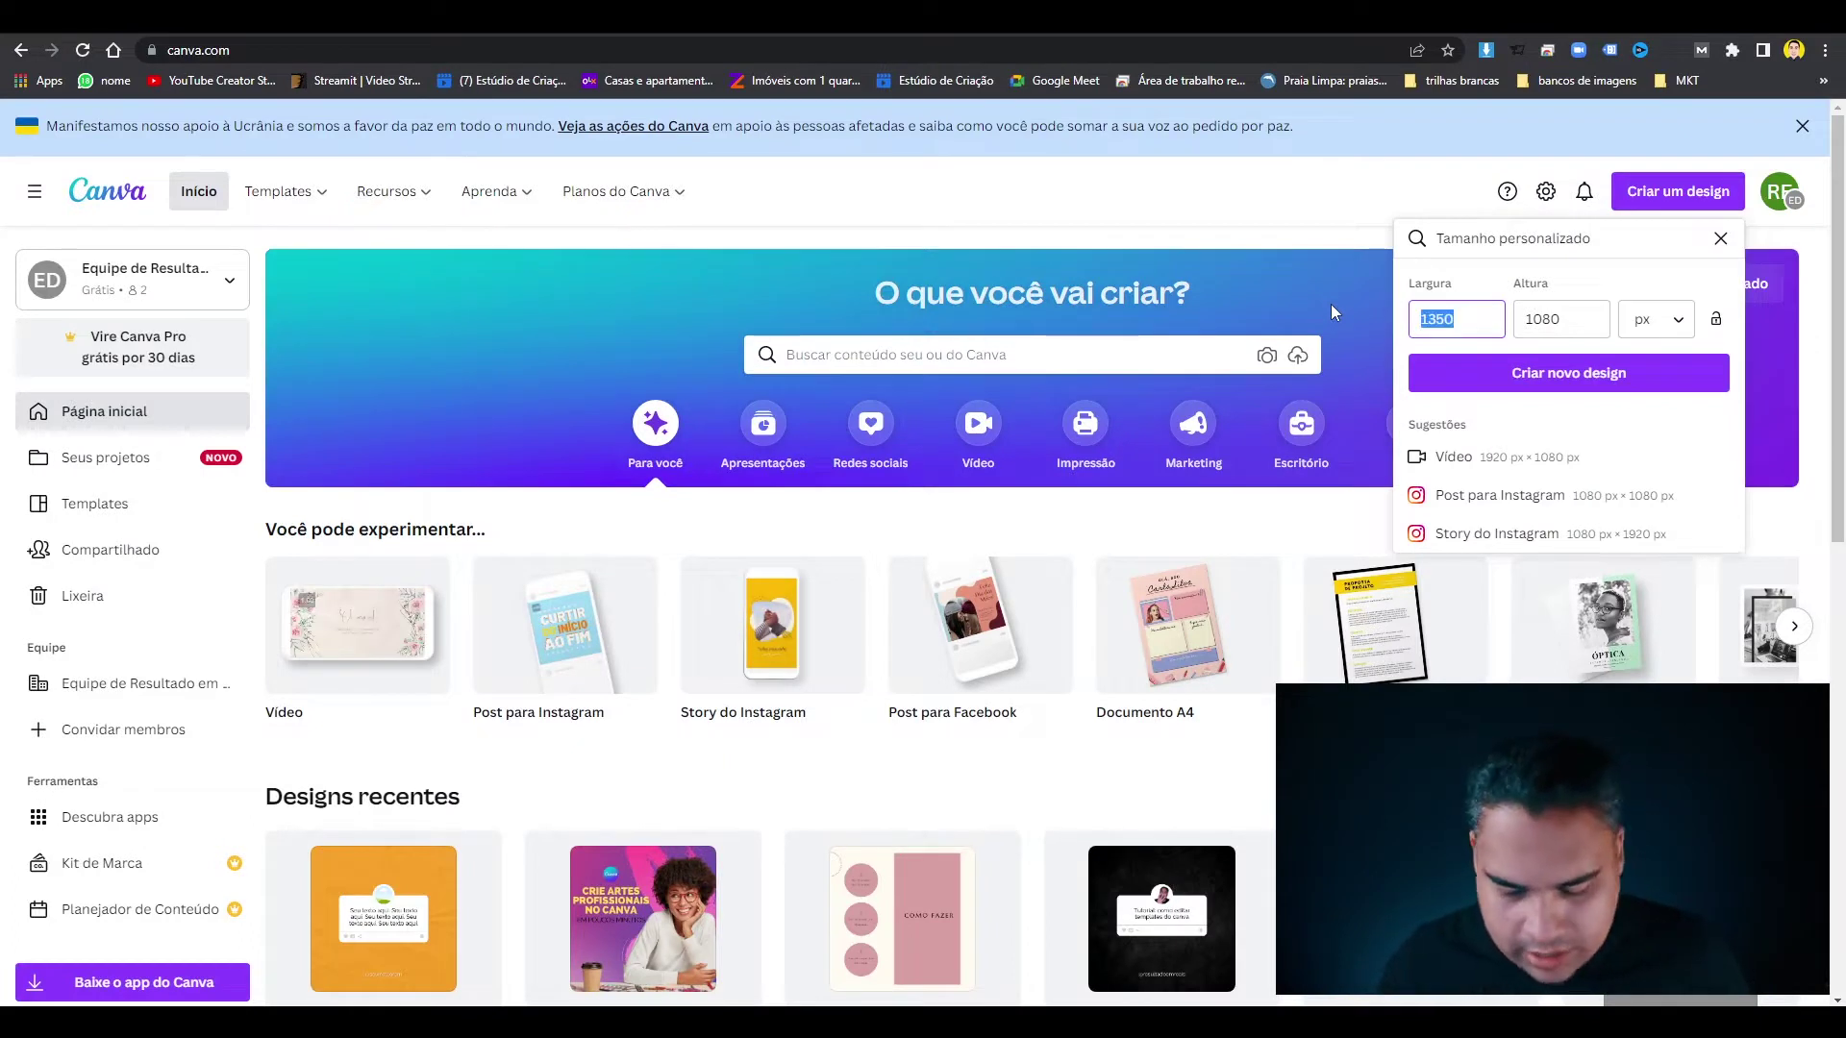
text(1080)
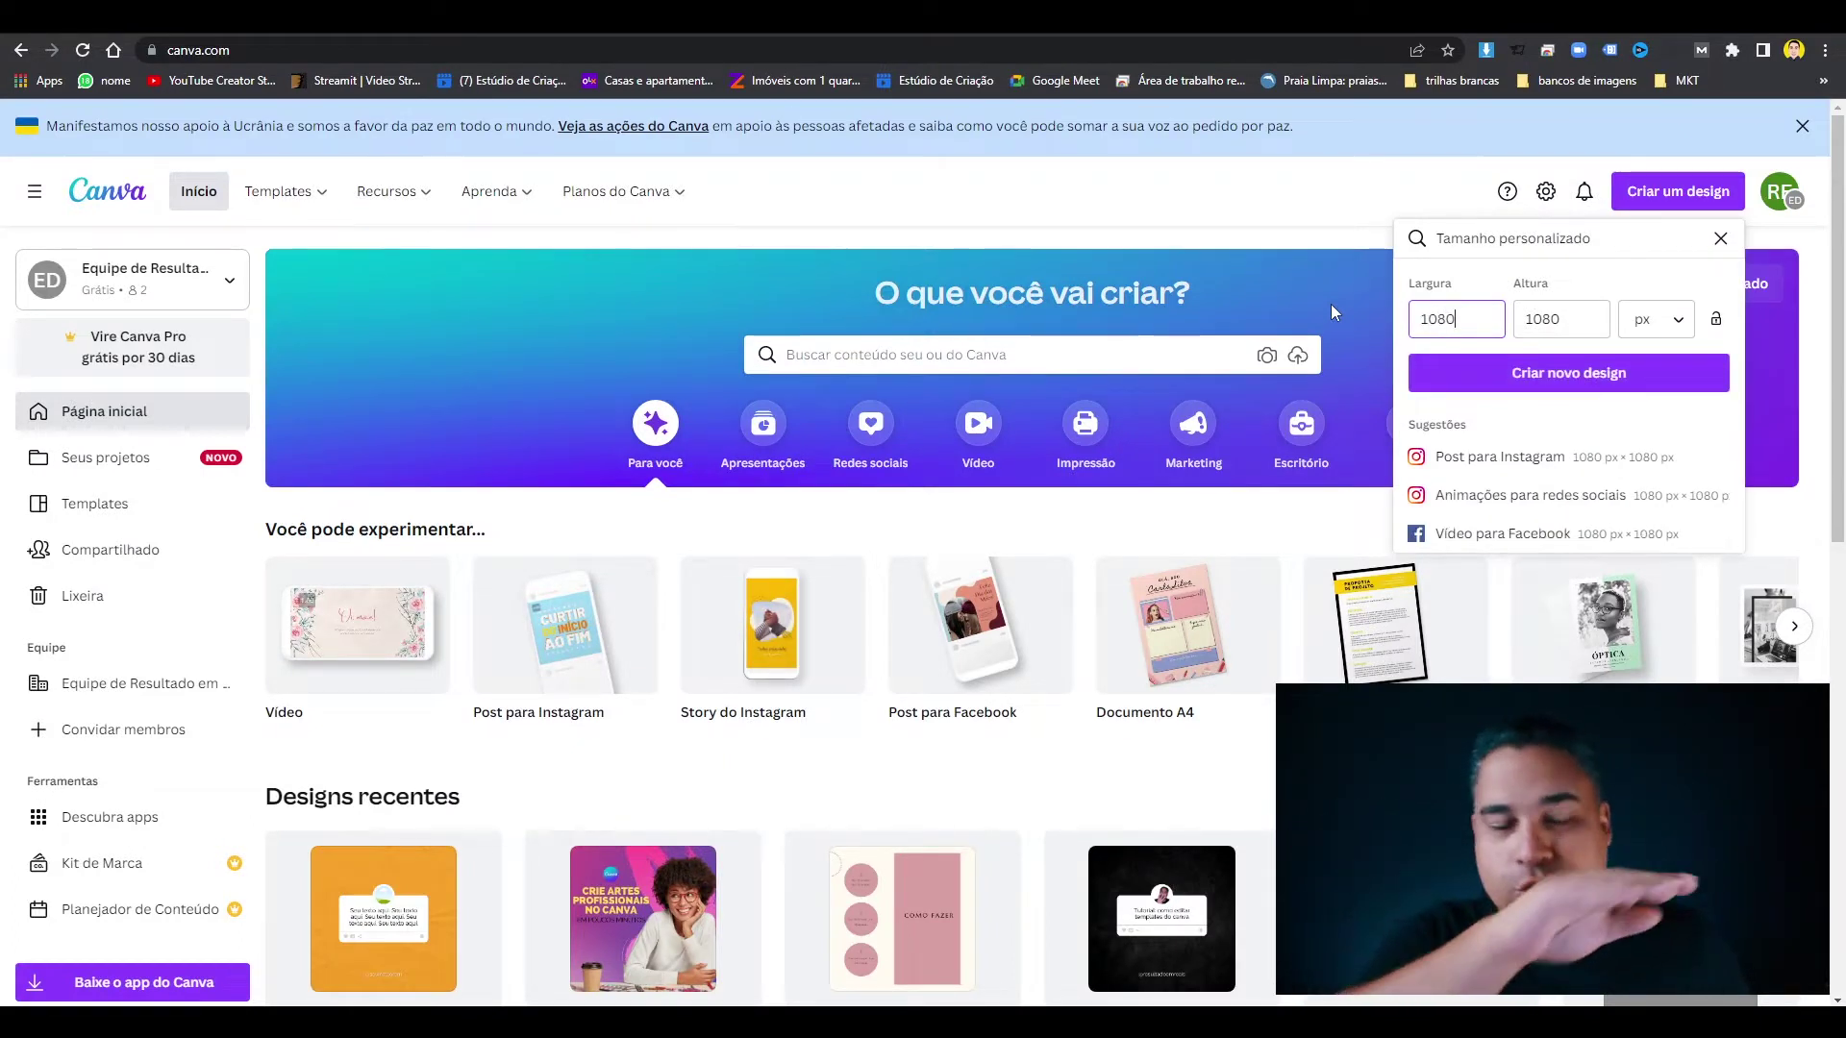
key(Tab)
text(1350)
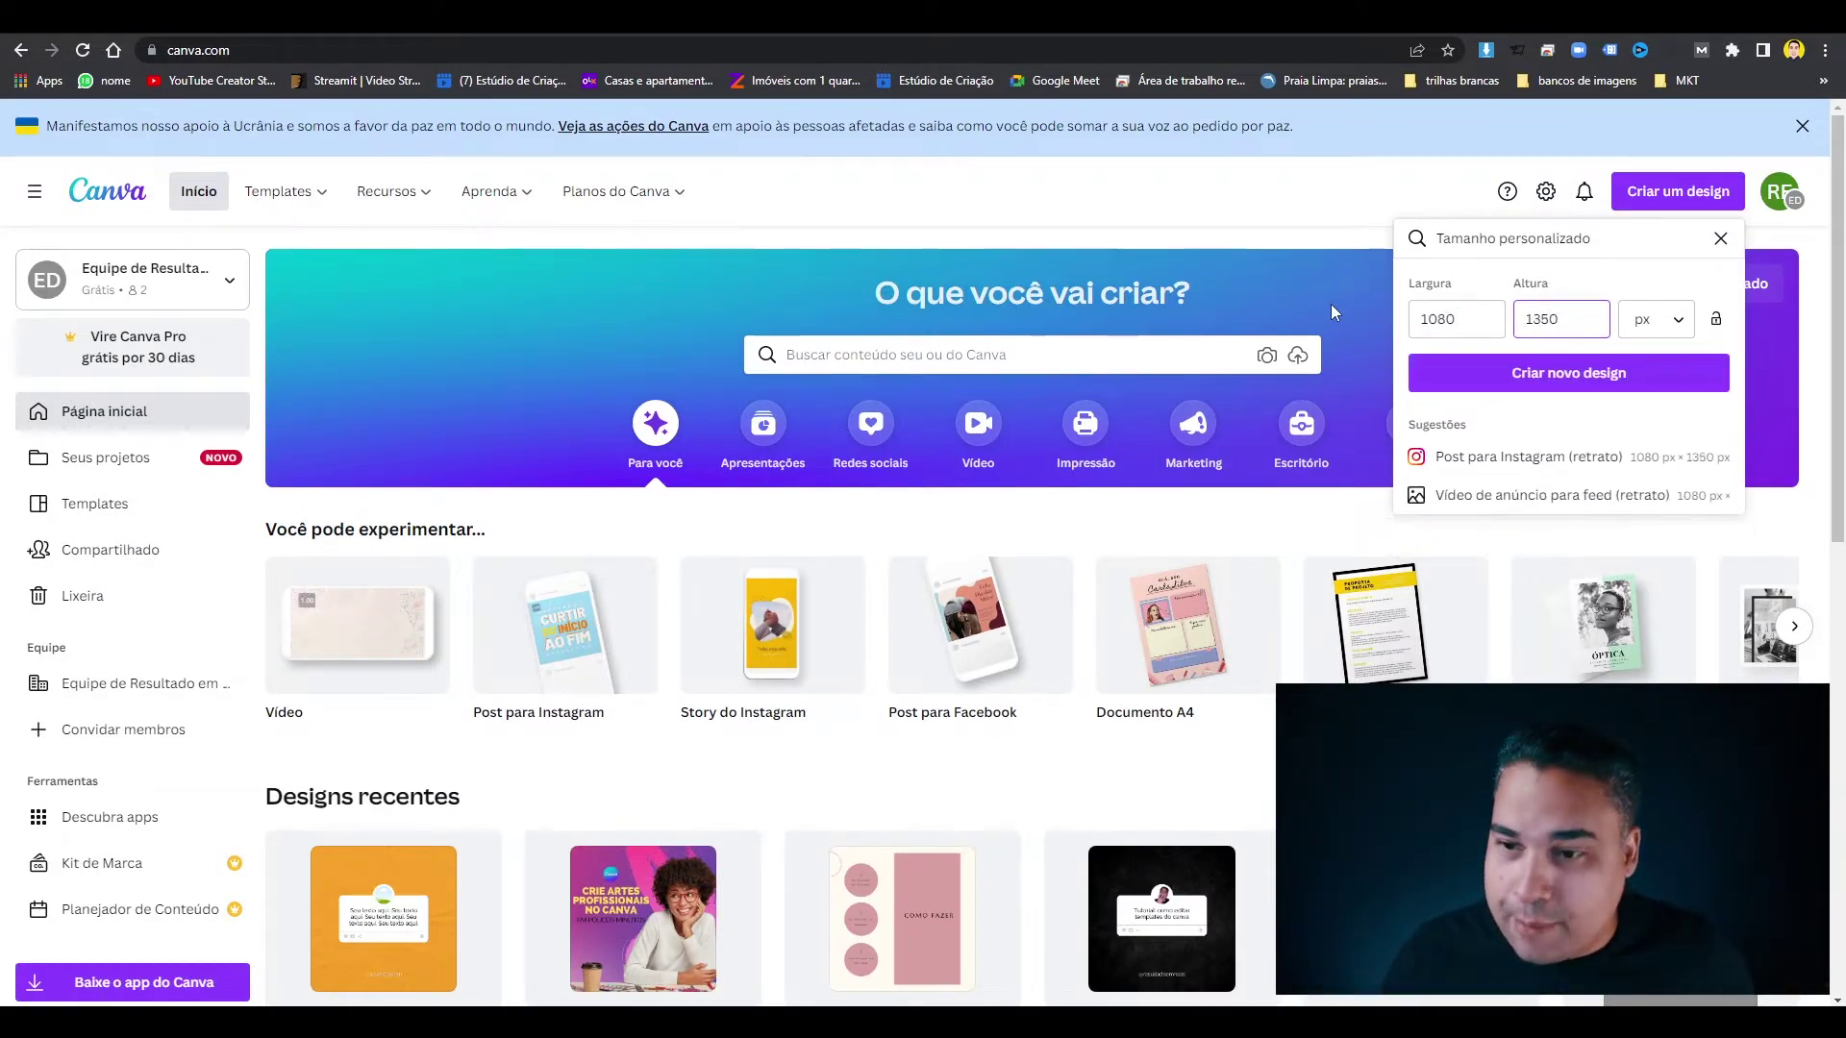
click(1559, 381)
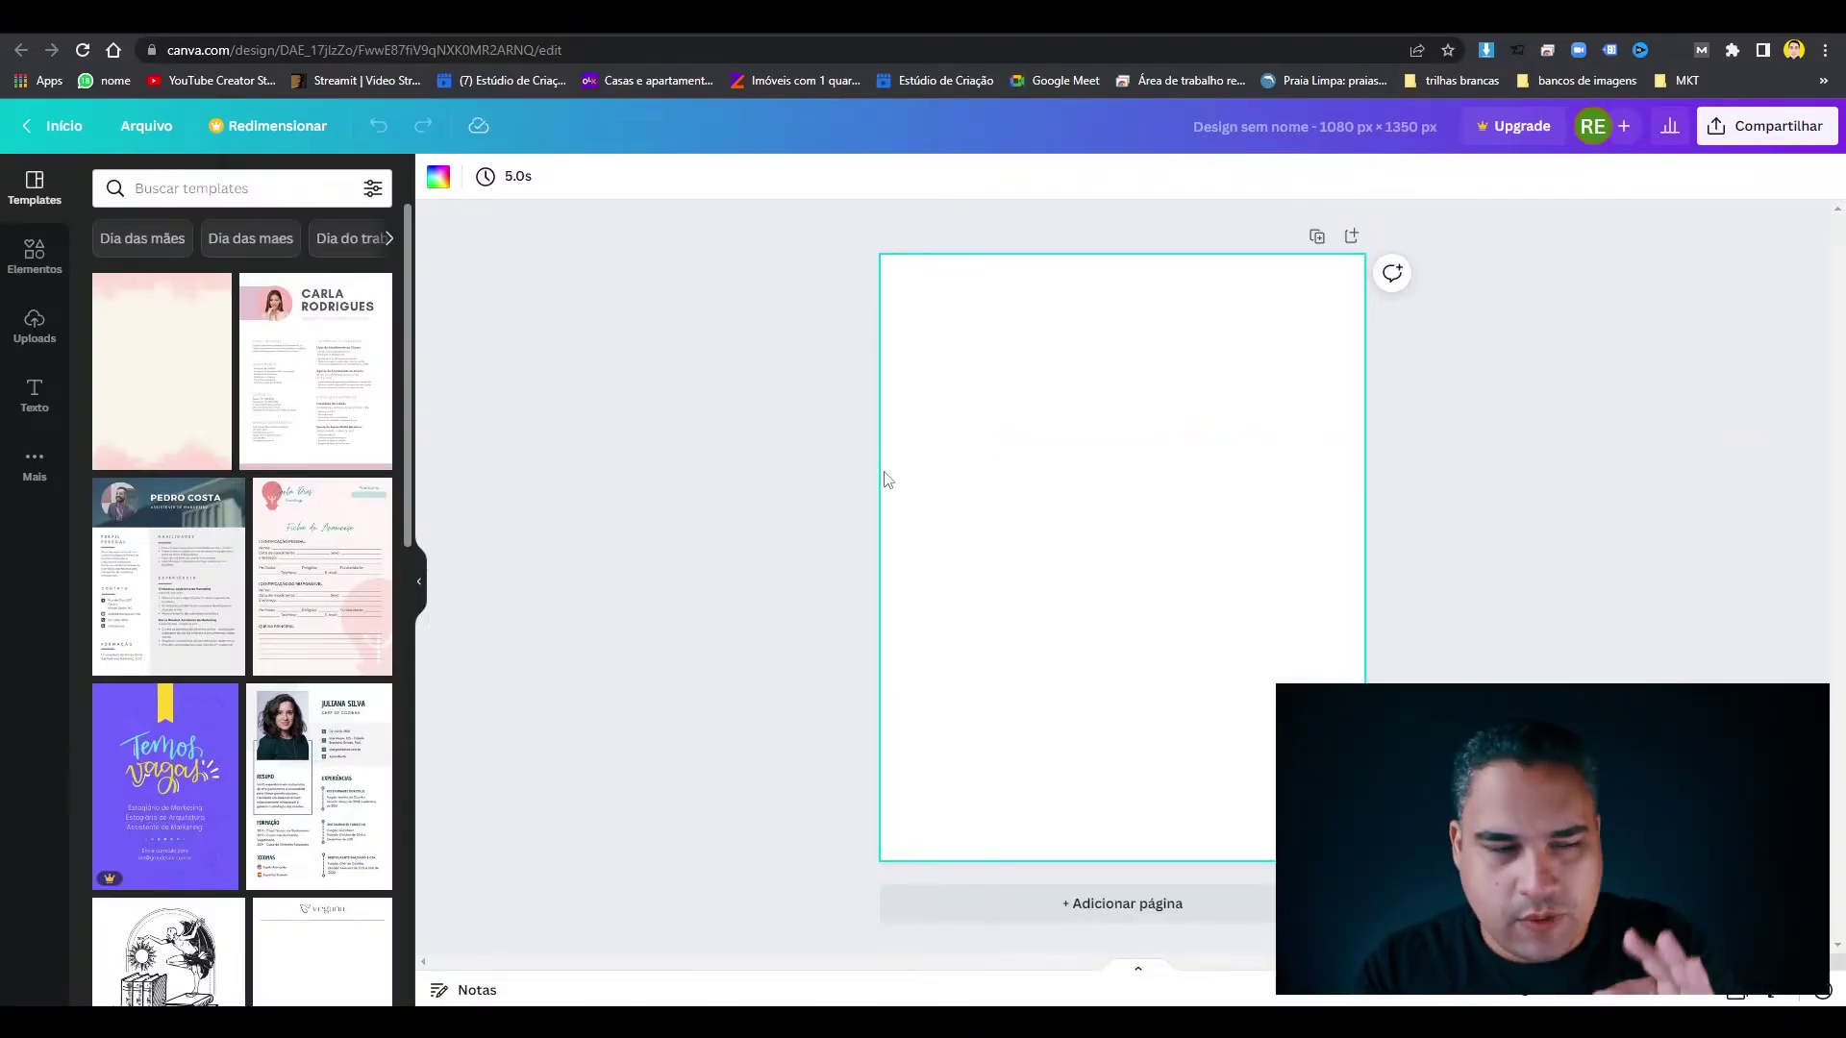
Add a square shape and enlarge it to span the full page width, leaving equal white bands above and below.
click(33, 259)
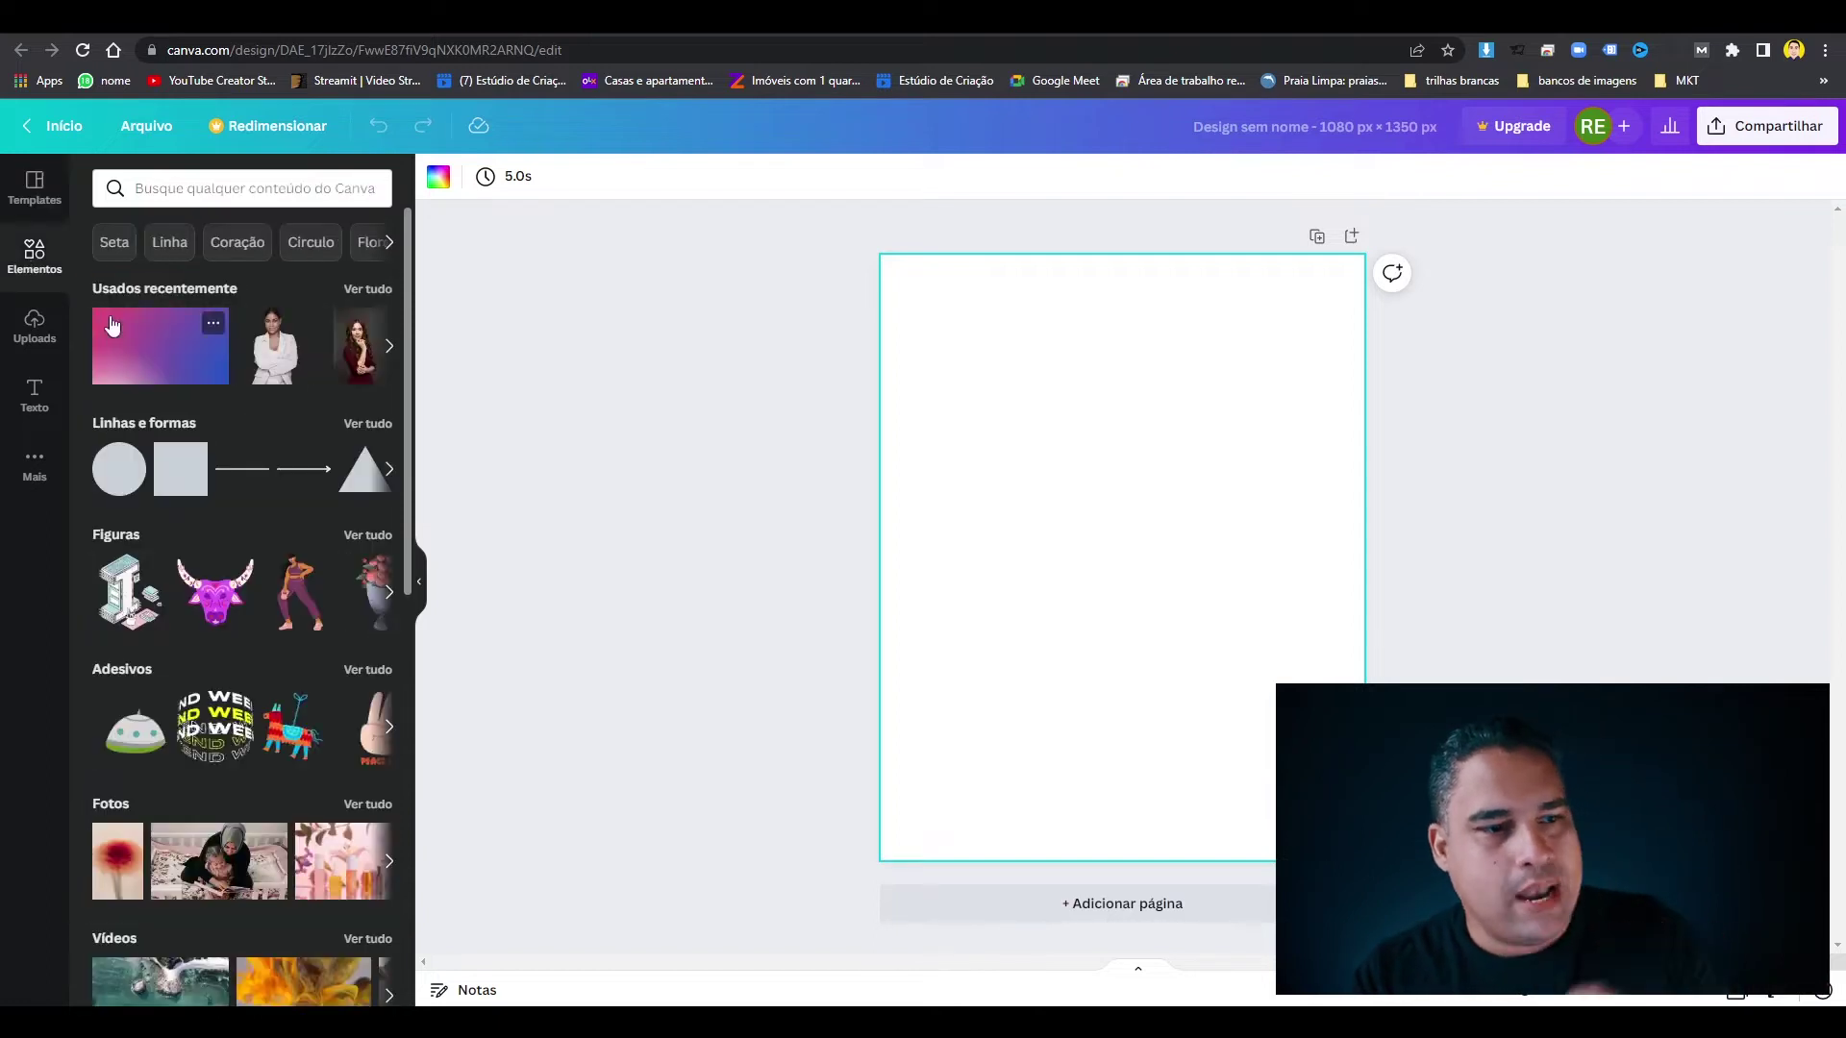
click(167, 492)
drag(1002, 434, 880, 315)
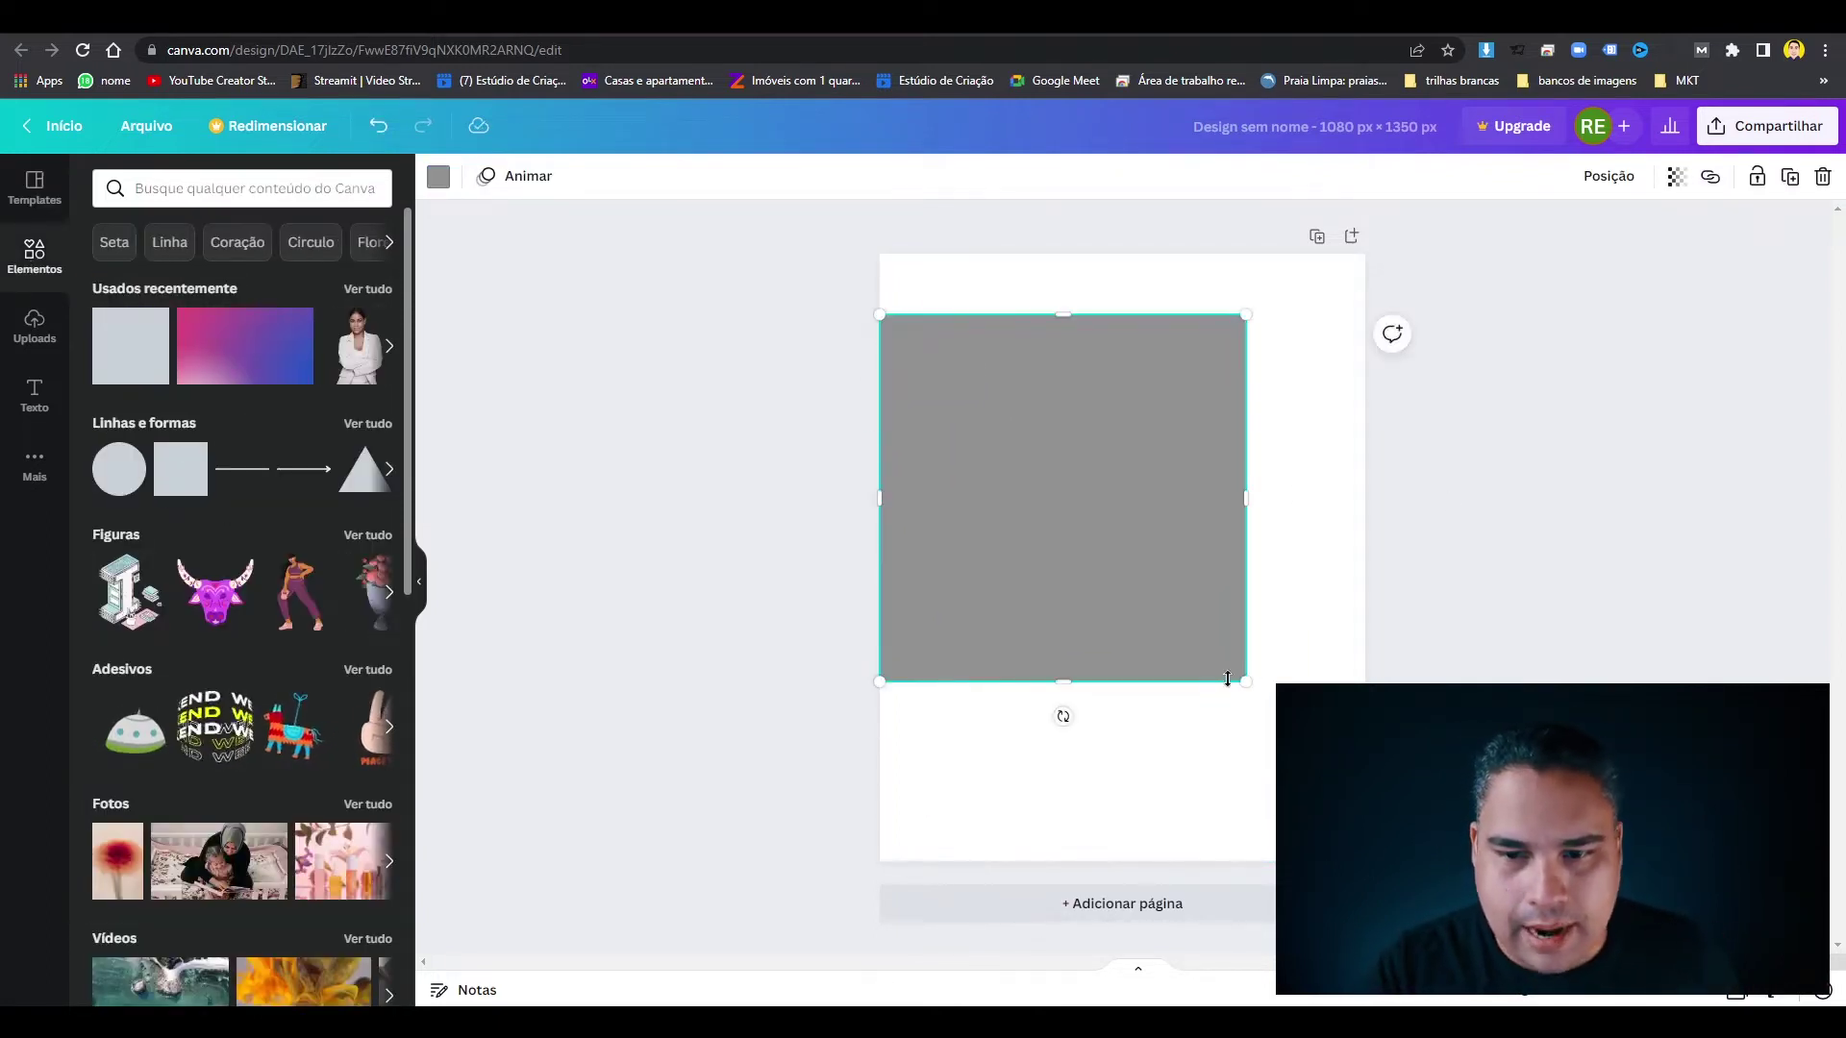
drag(1246, 679, 1365, 801)
click(1588, 590)
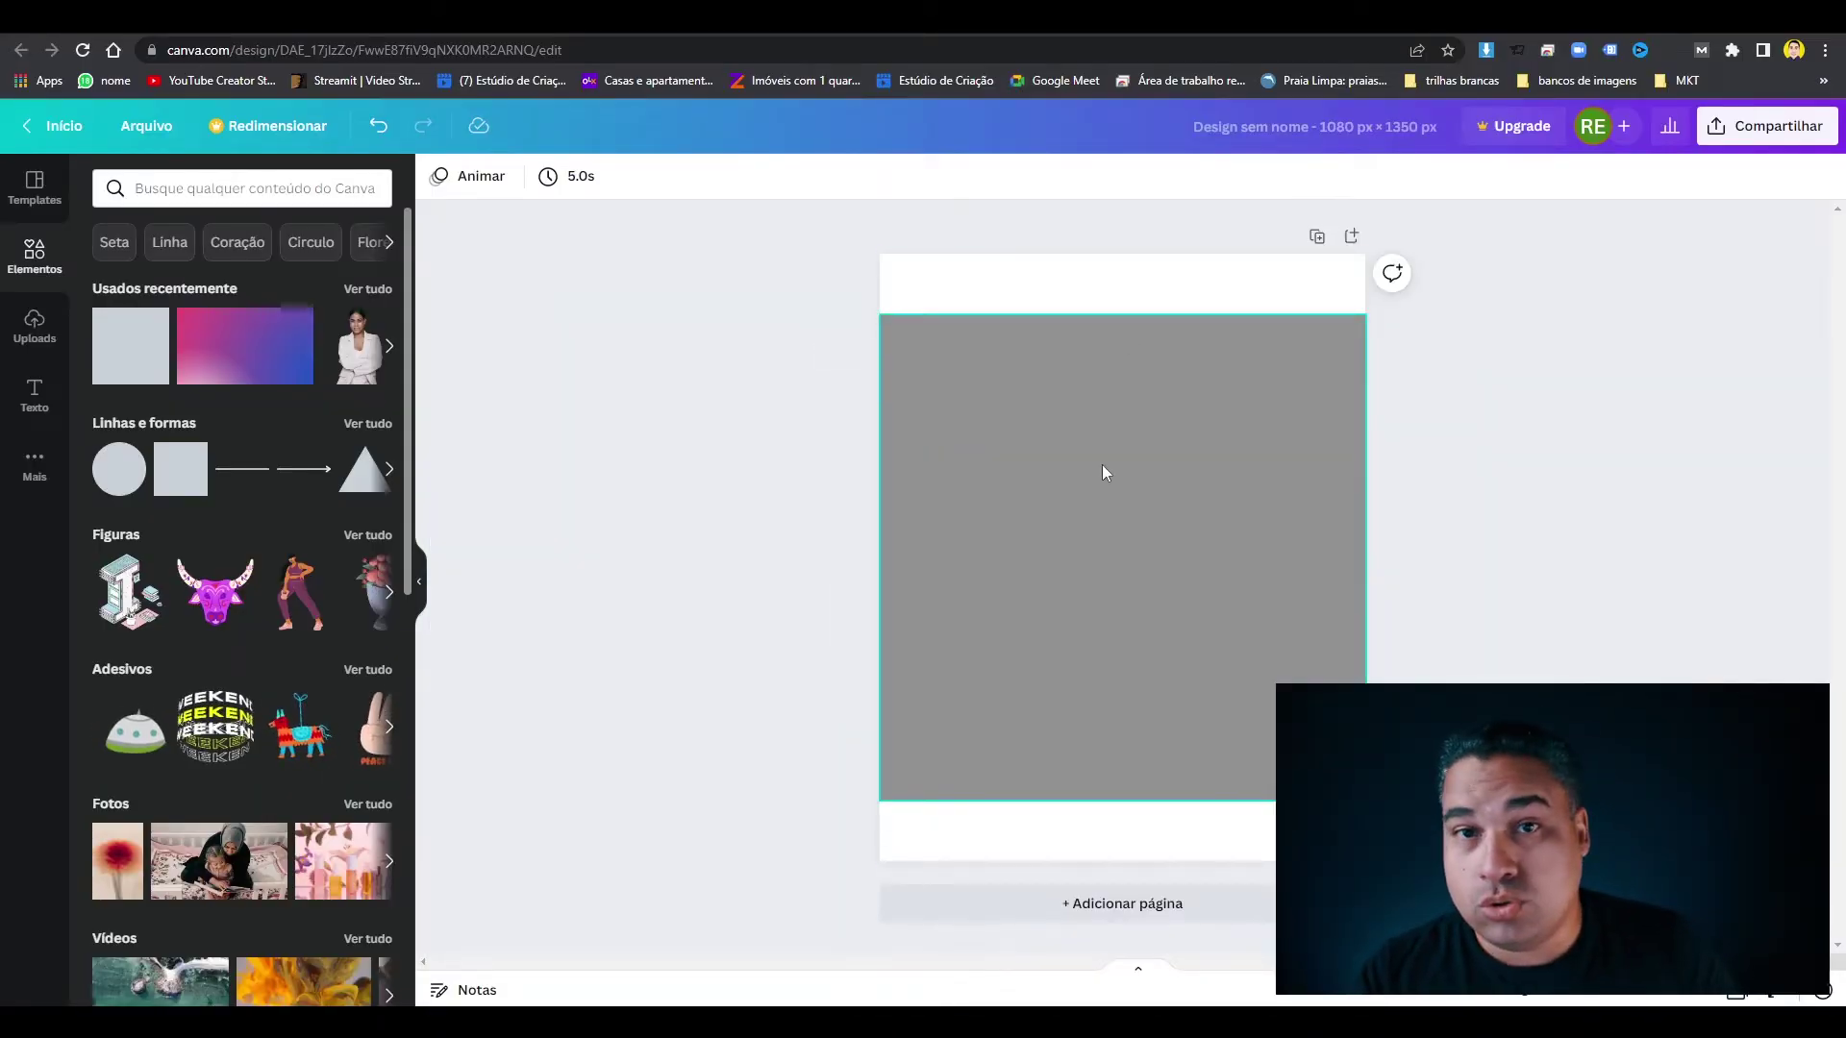
click(1086, 473)
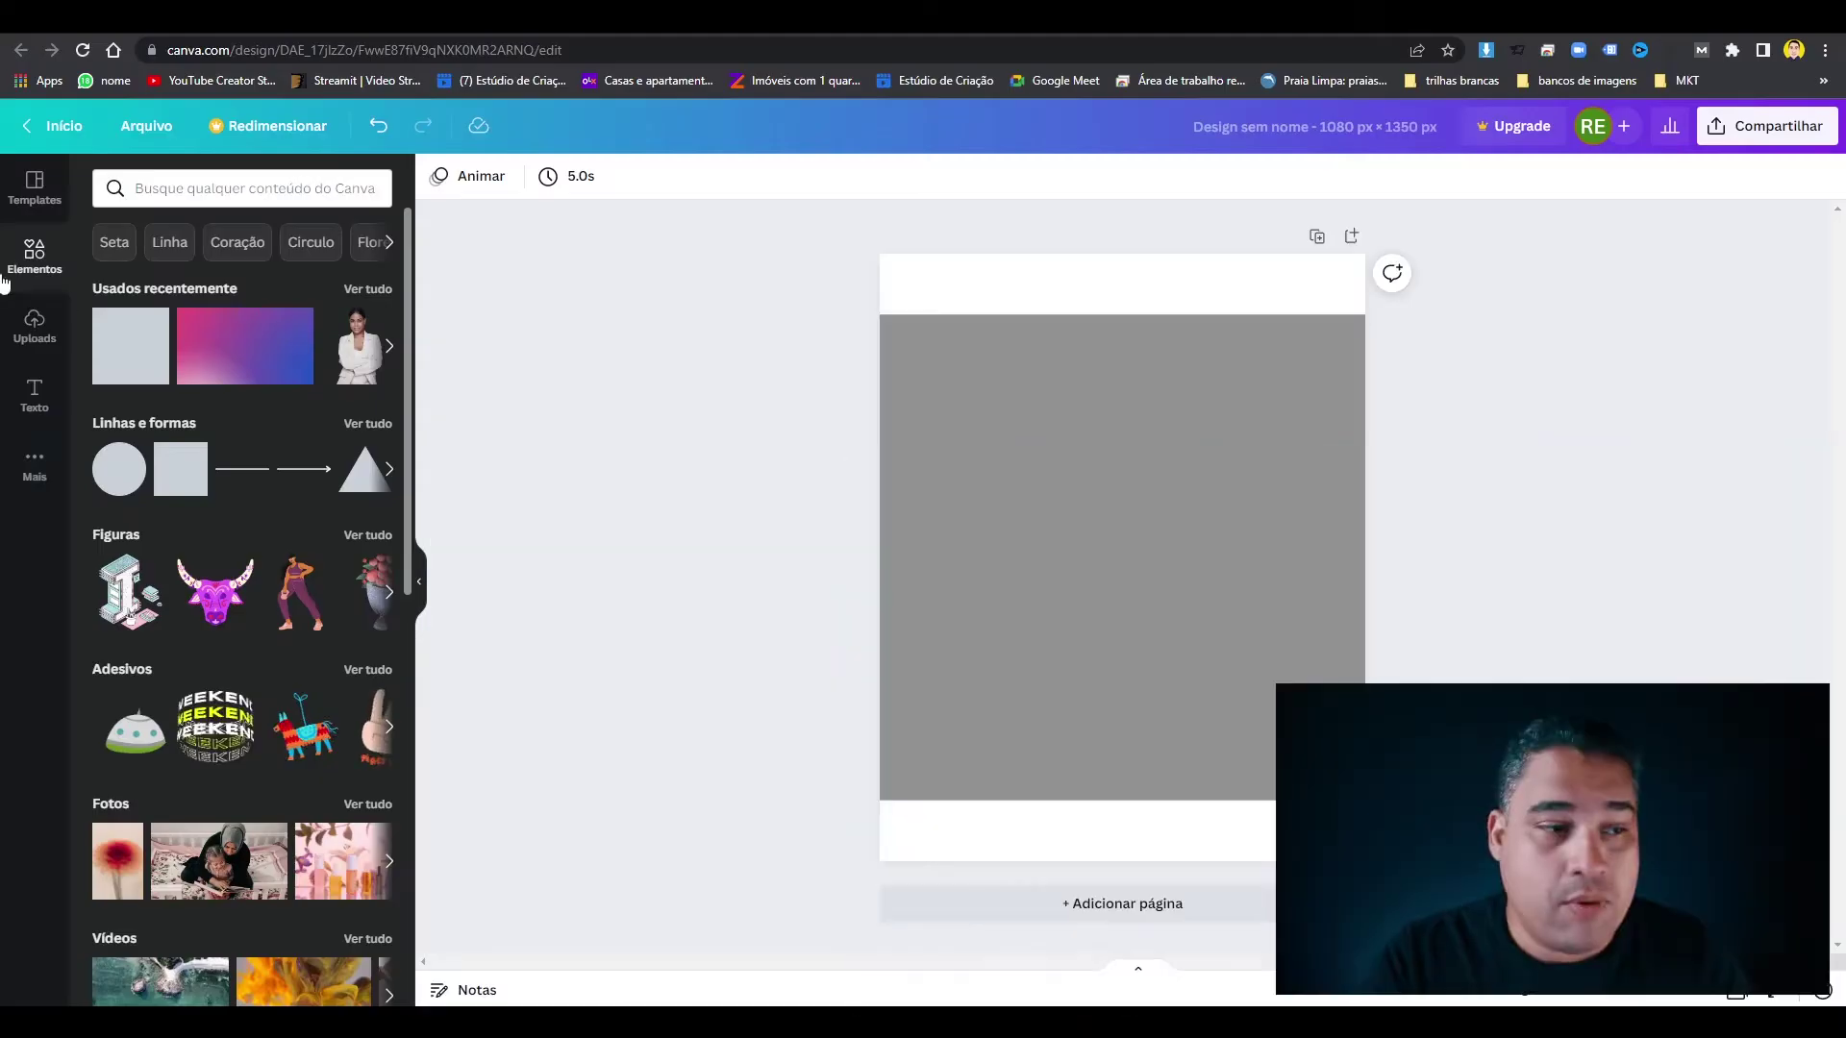
Add a title text box to the page reading "Como criar posts profissionais no canva".
click(36, 401)
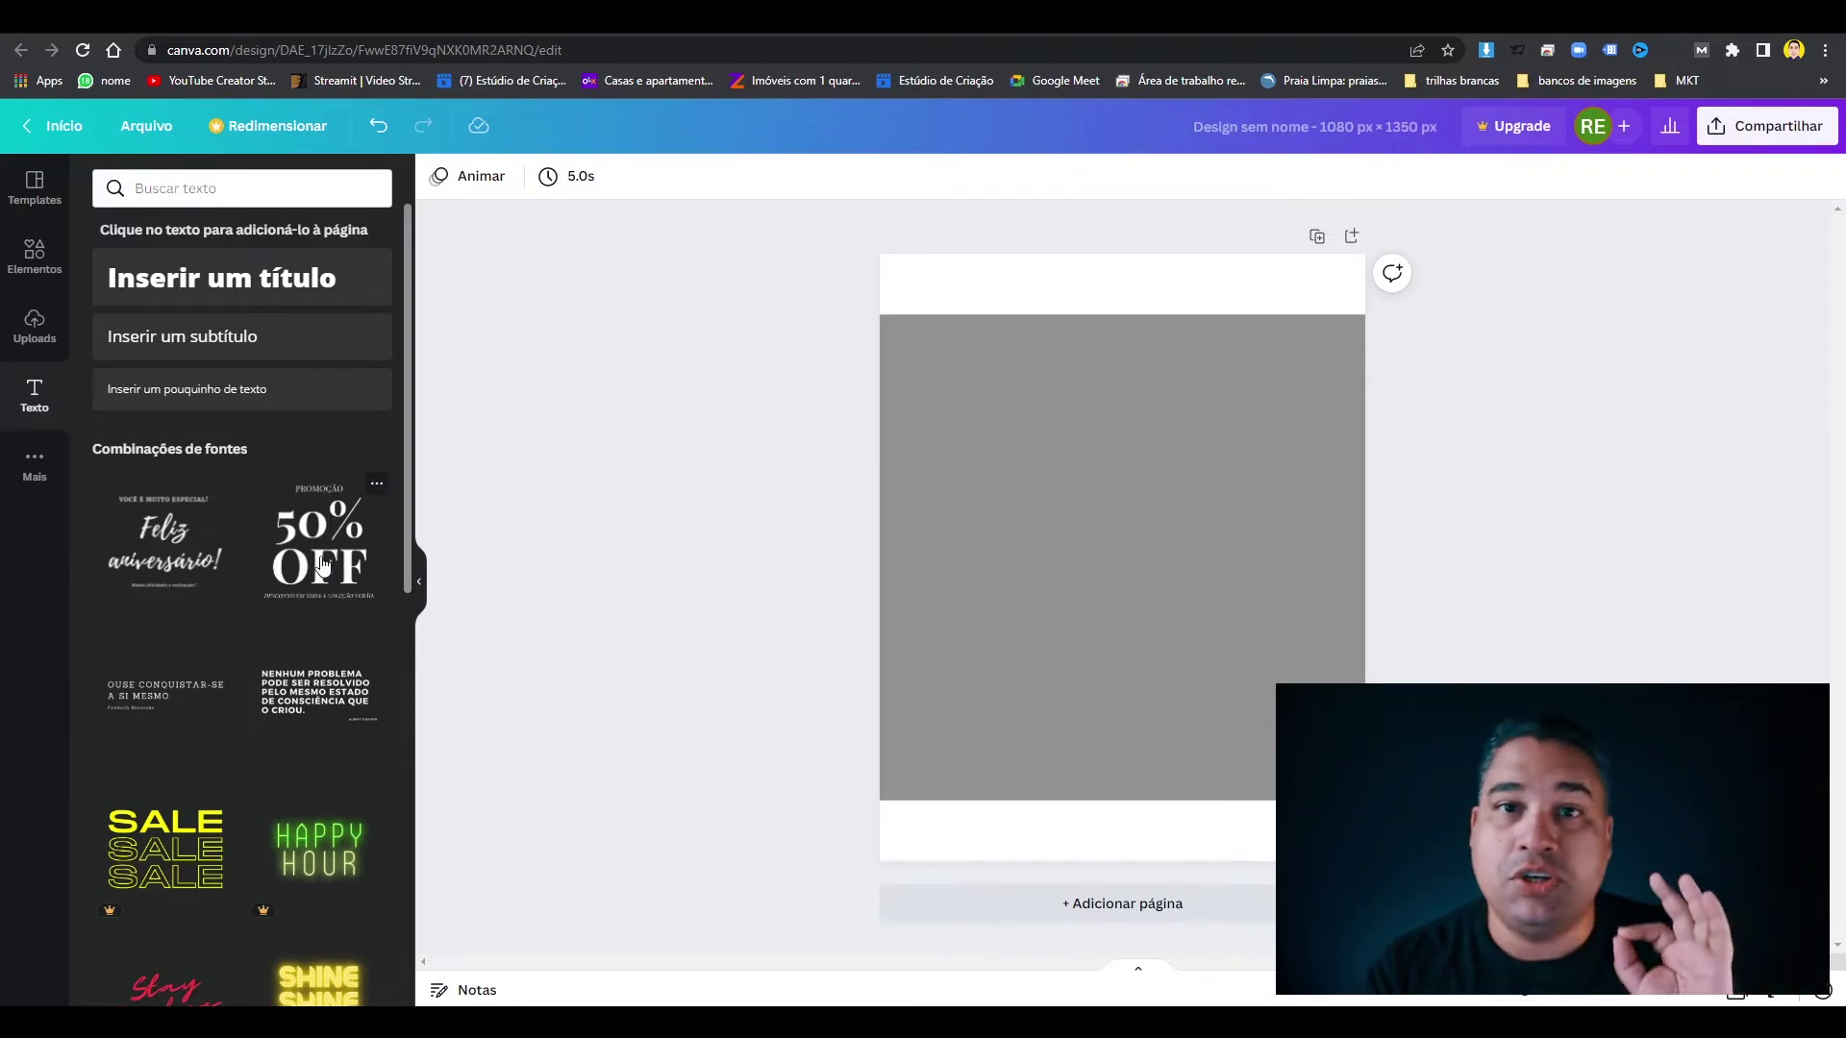
scroll(184, 560, down, 7)
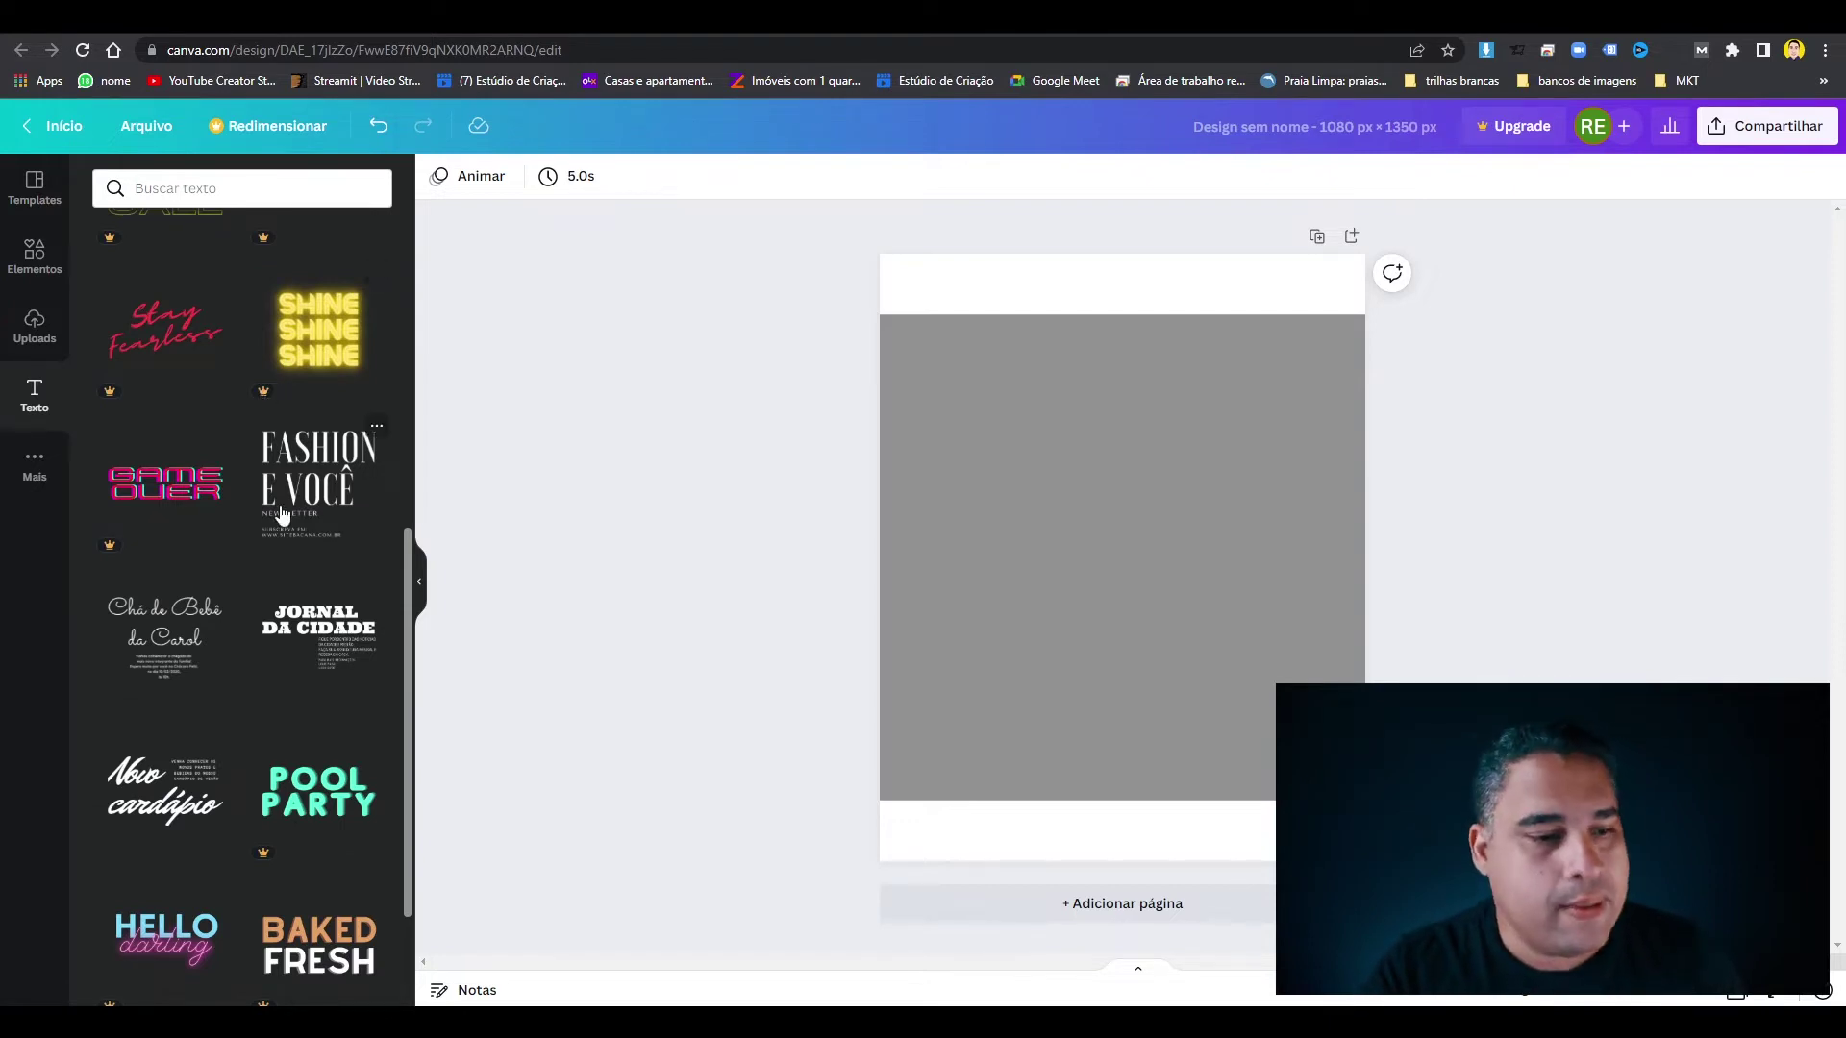
scroll(306, 557, down, 4)
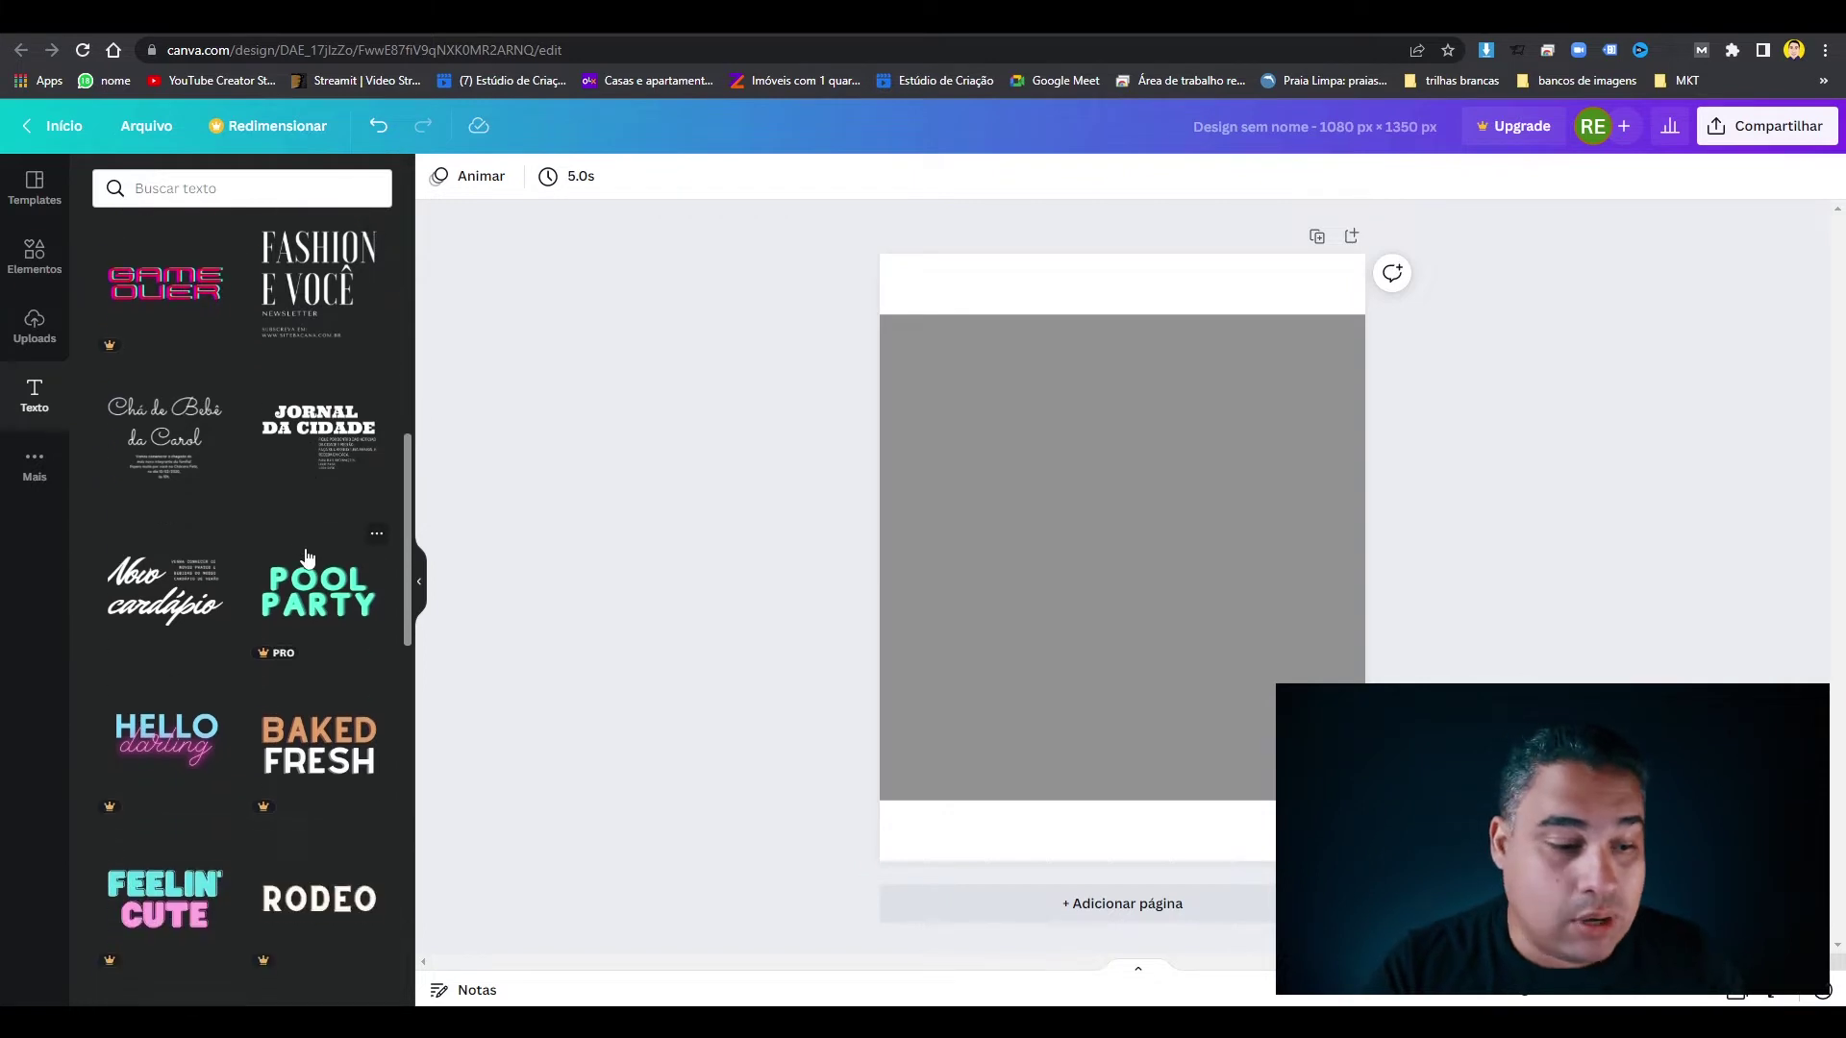
scroll(305, 556, down, 12)
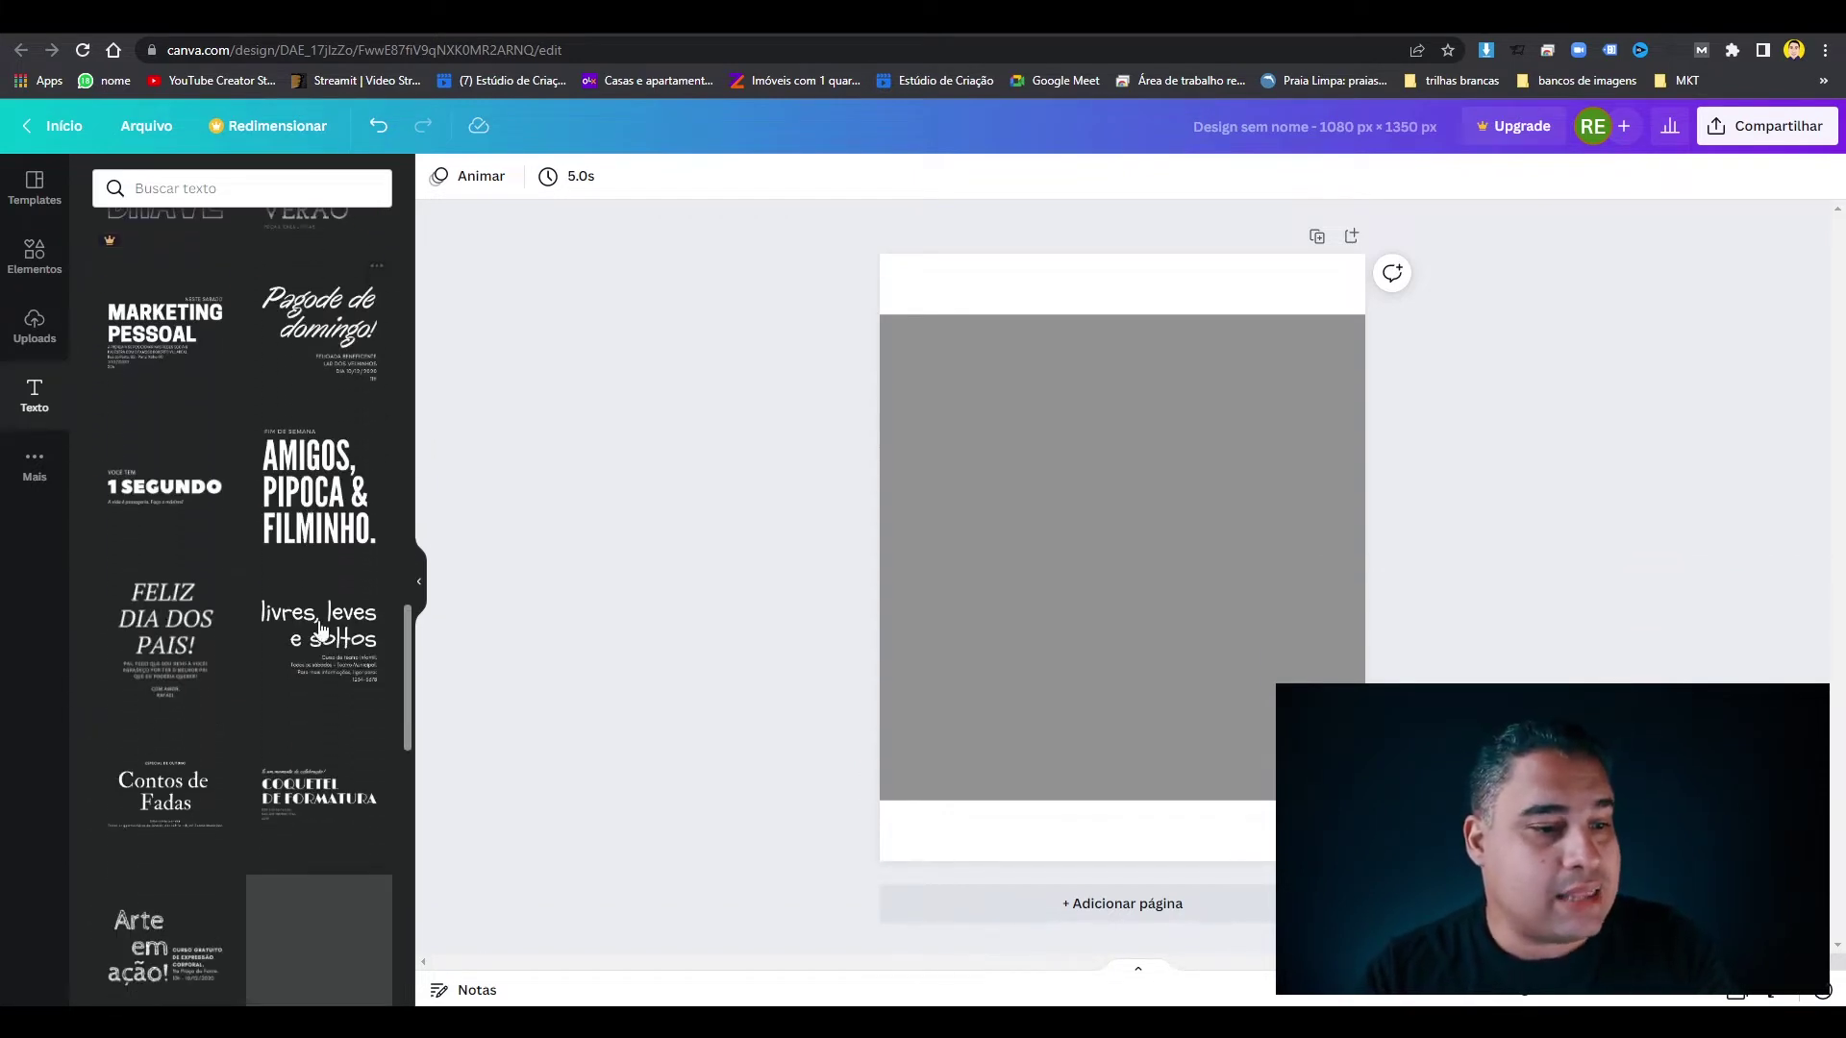
drag(409, 665, 409, 279)
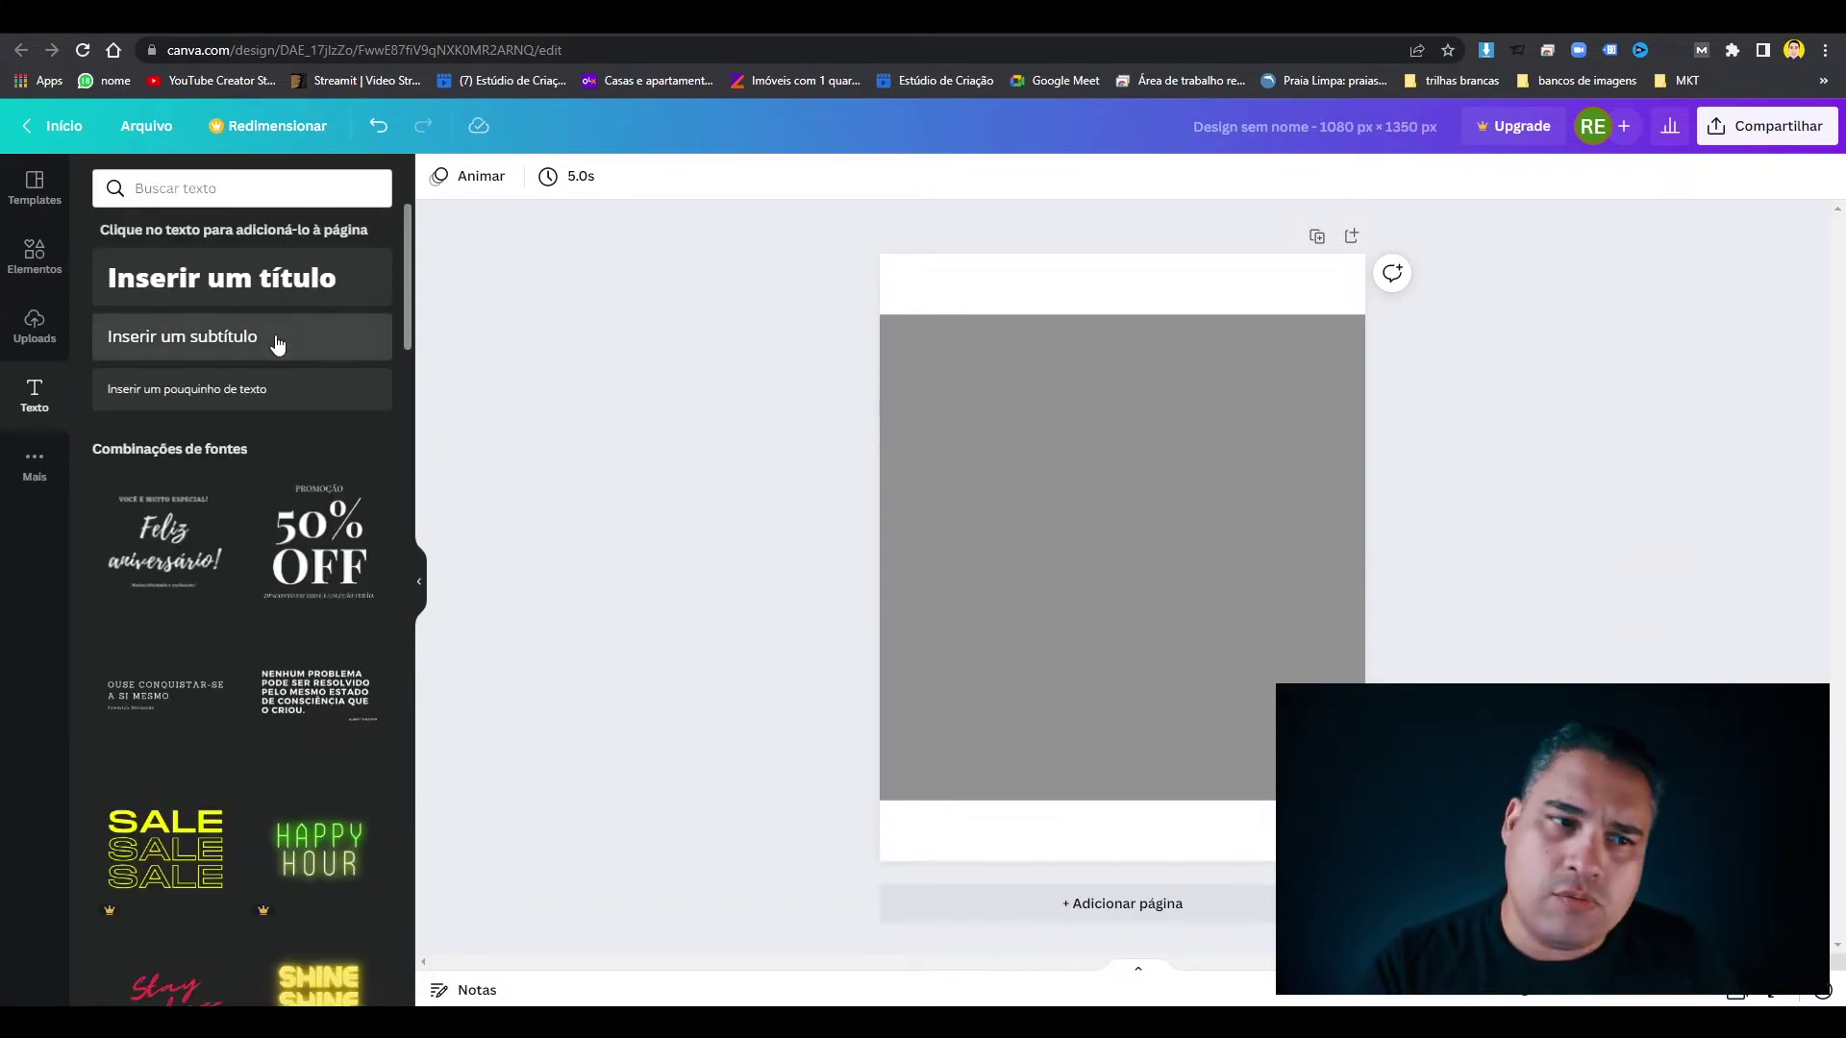
click(223, 280)
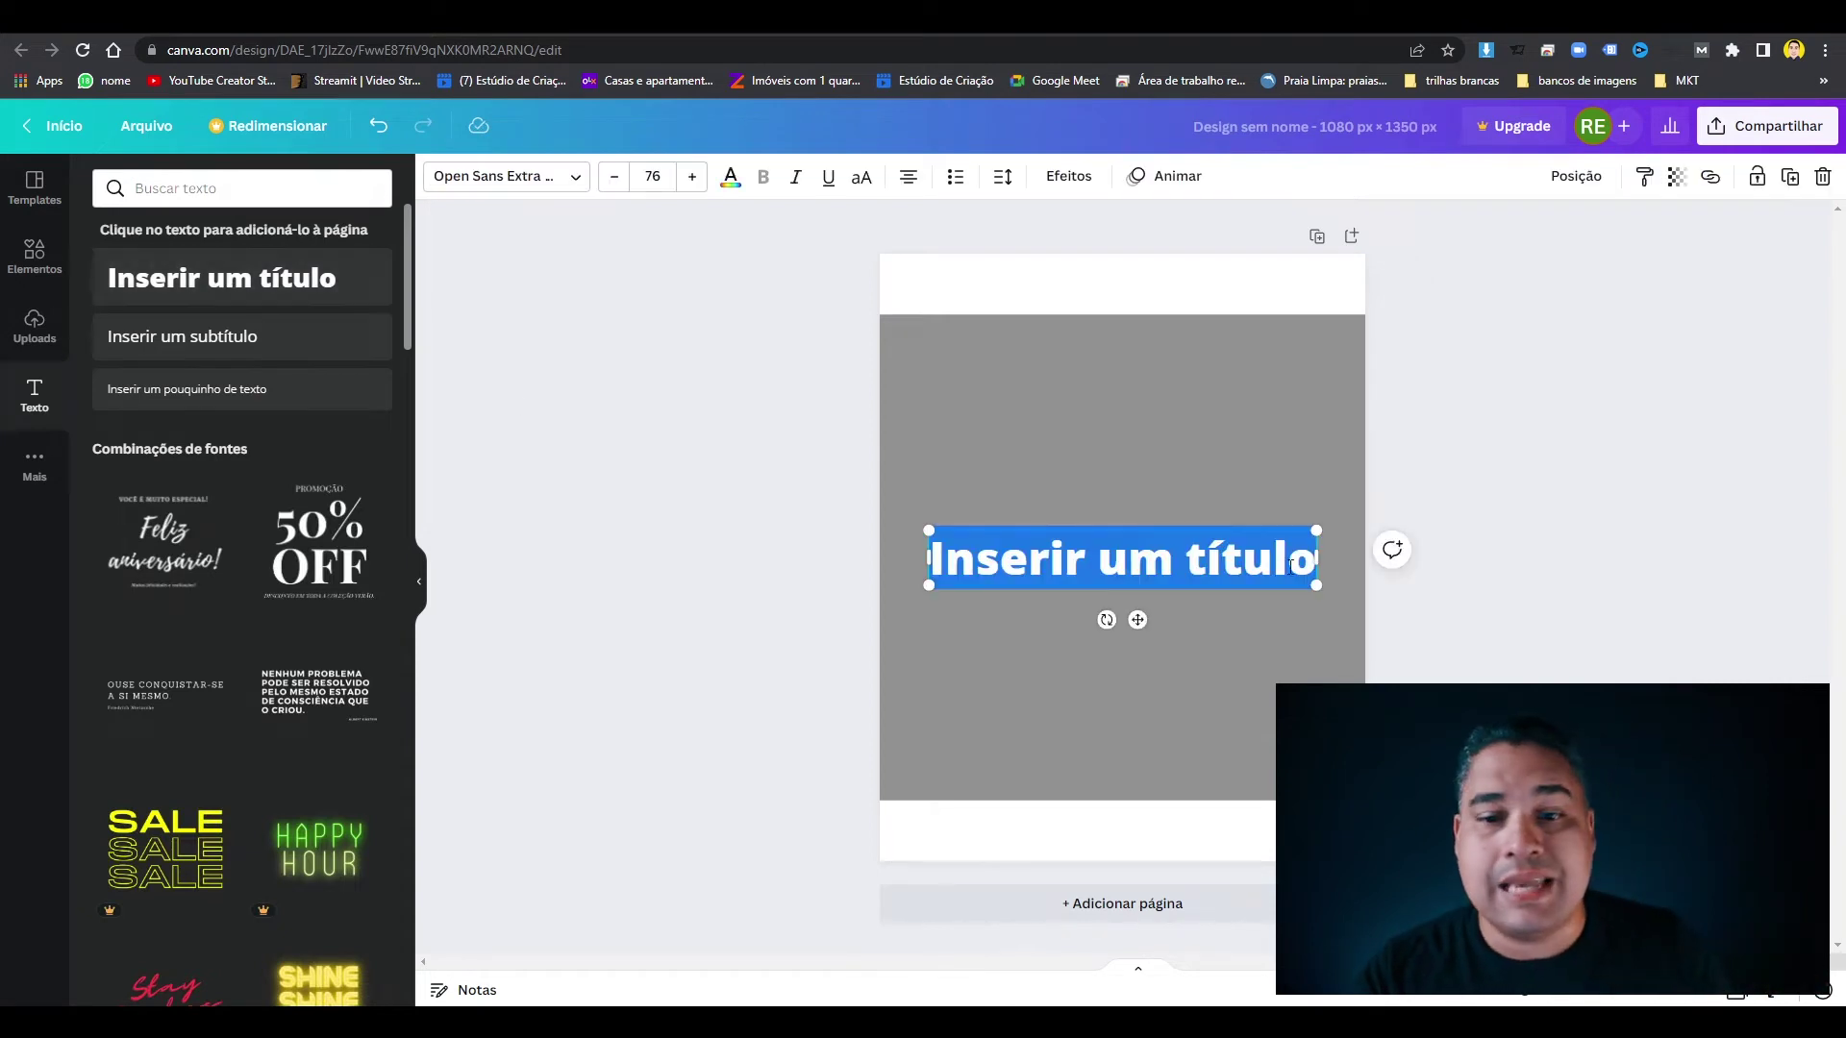
text(Como c)
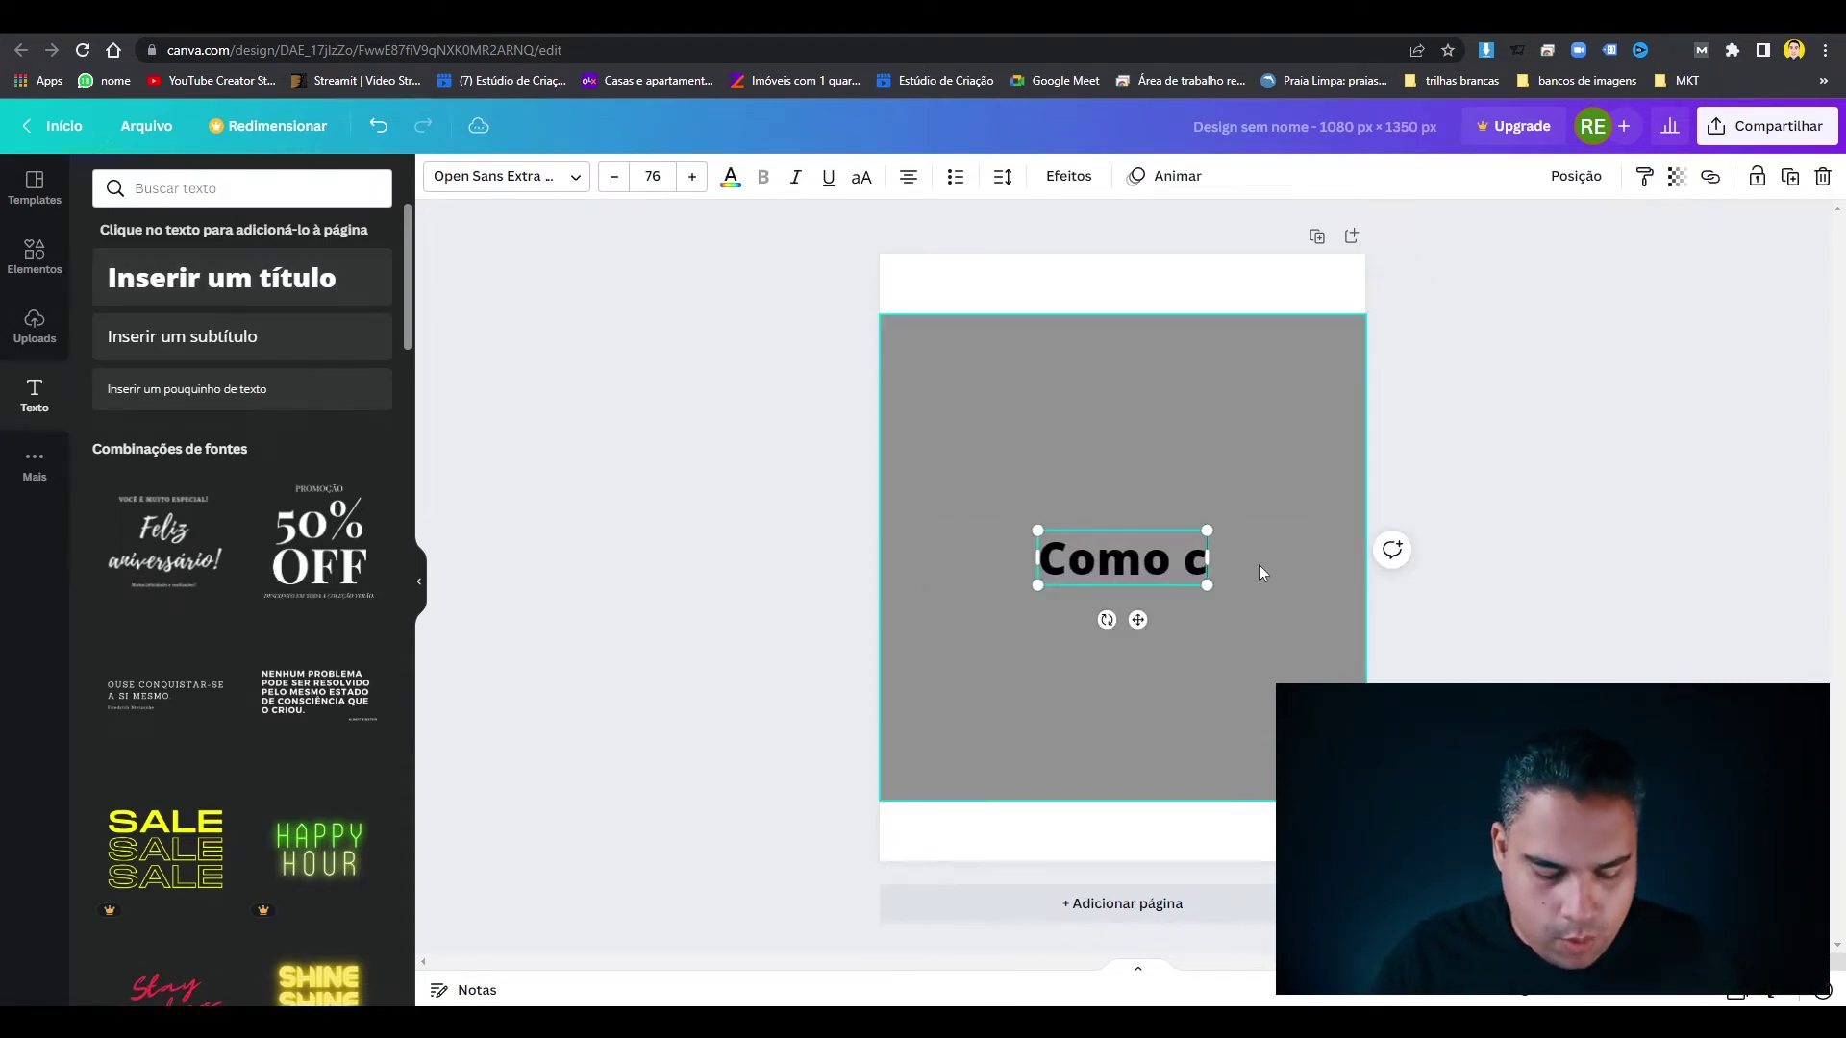
text(riar posts profiss)
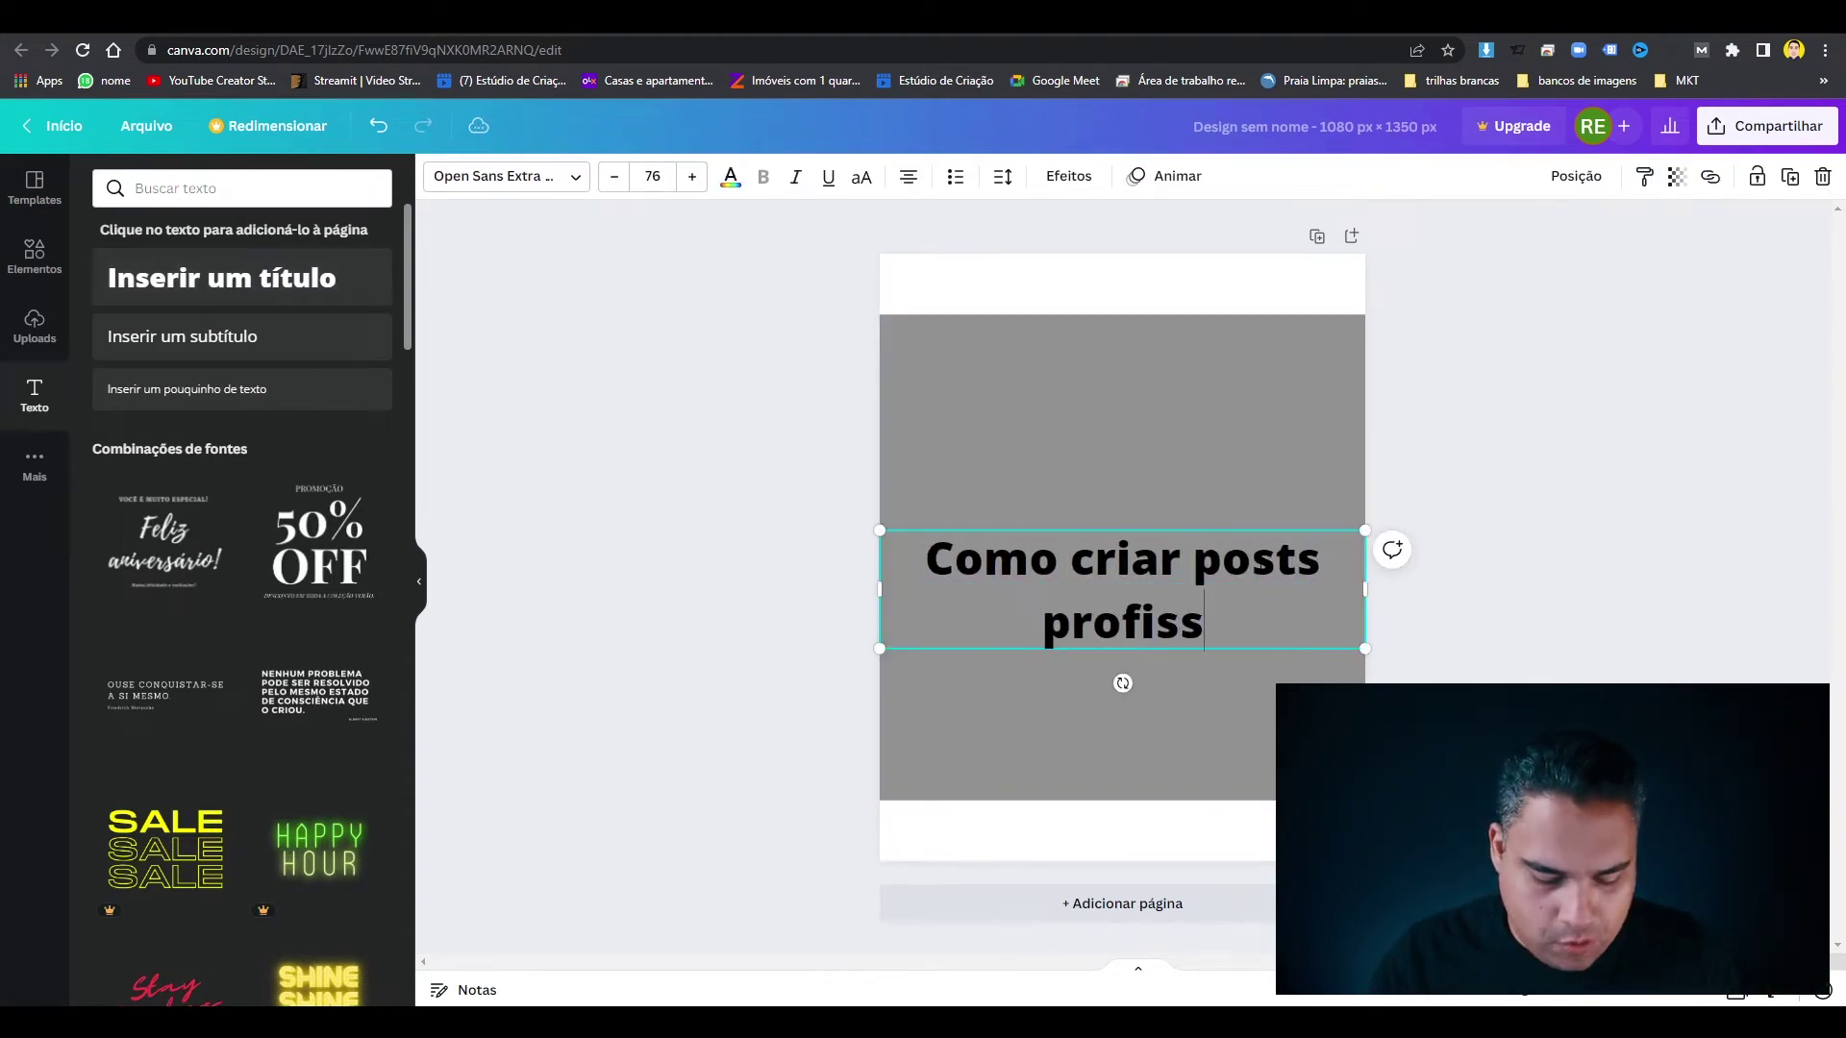
text(ionais no canva)
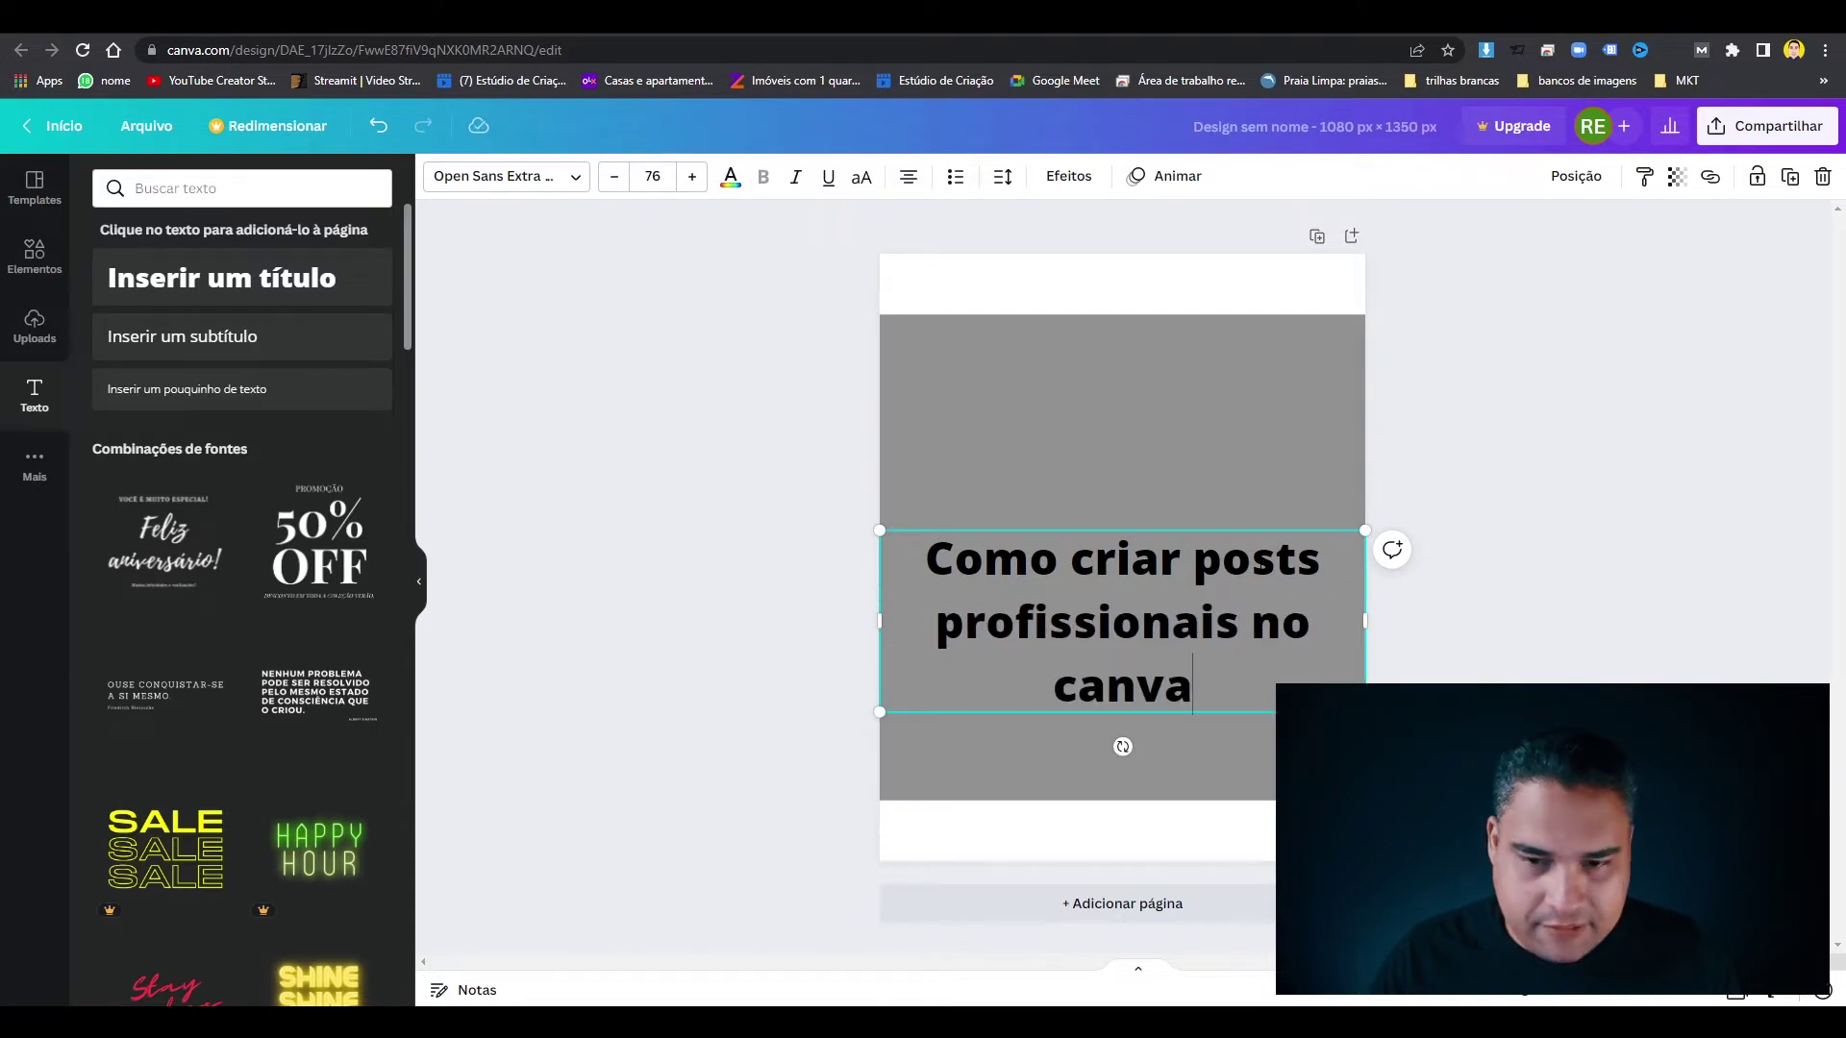
Shrink the title text to size 51,8, narrow its box slightly and move it up over the grey square.
drag(1365, 712, 1210, 653)
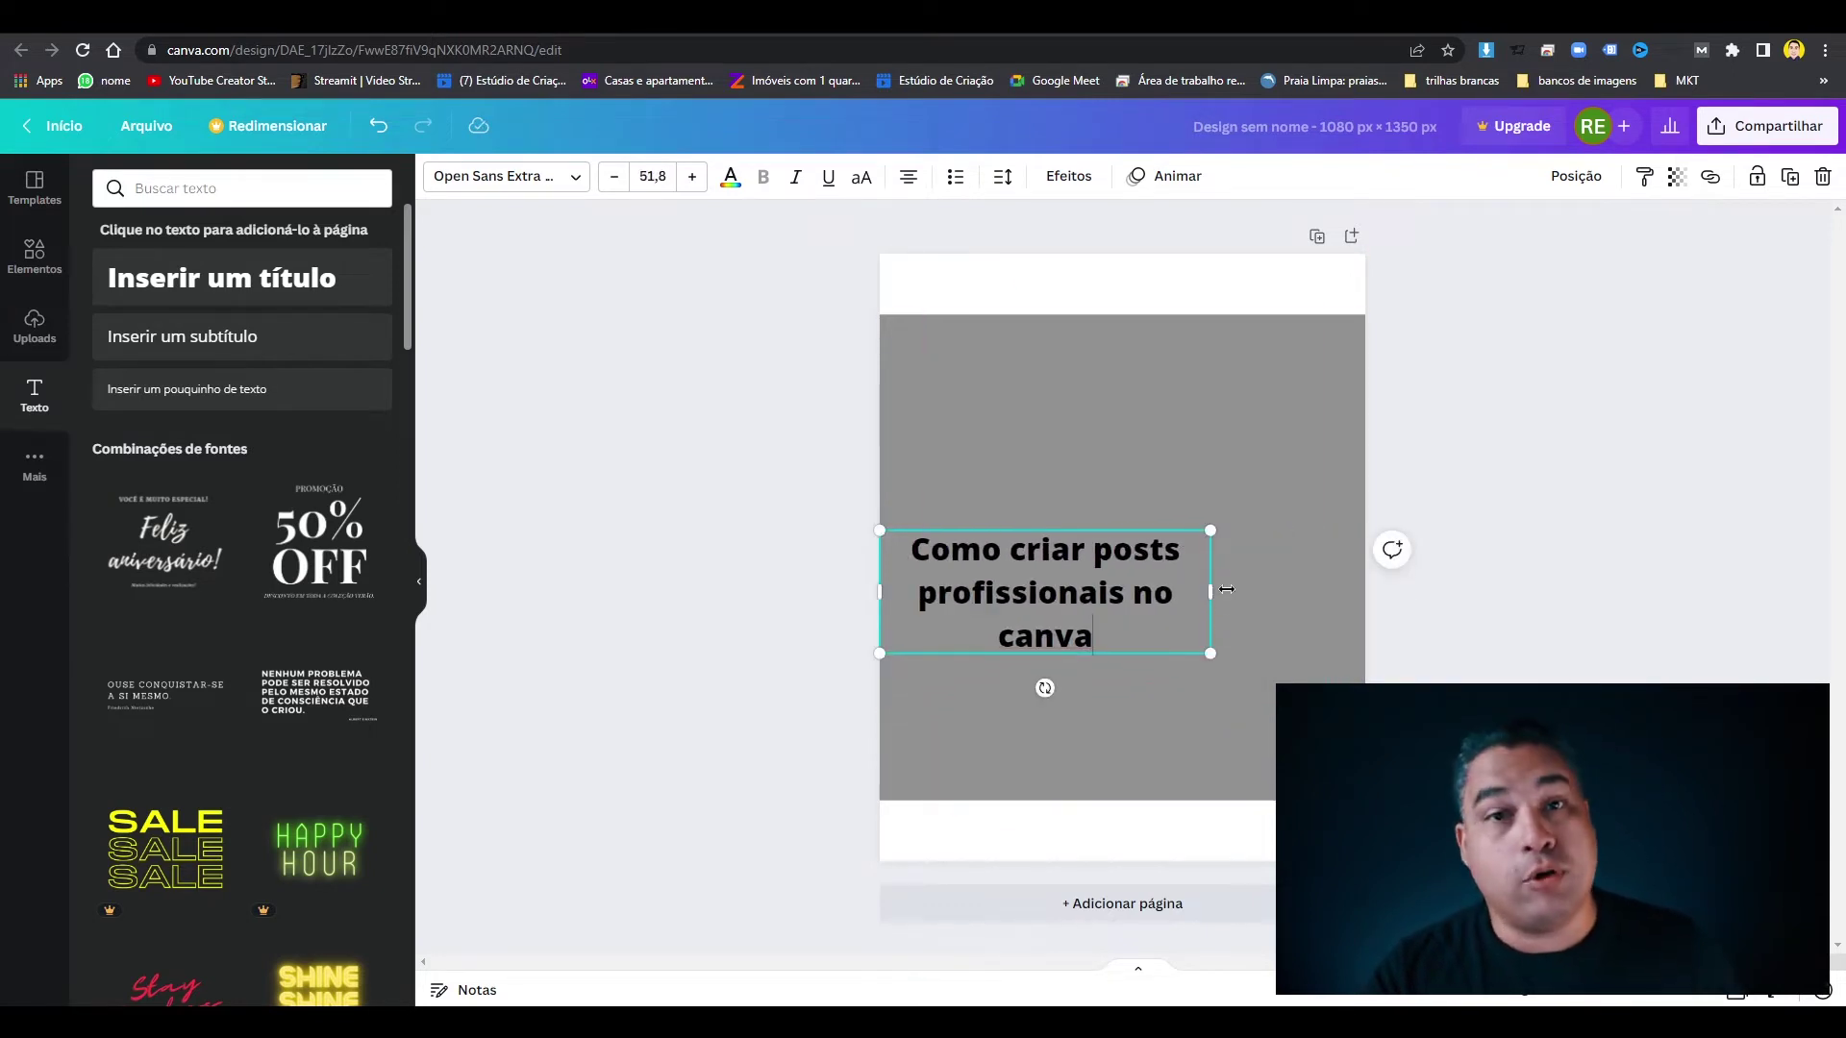
mouse_move(1211, 589)
mouse_down()
mouse_move(923, 577)
mouse_move(1178, 601)
mouse_up()
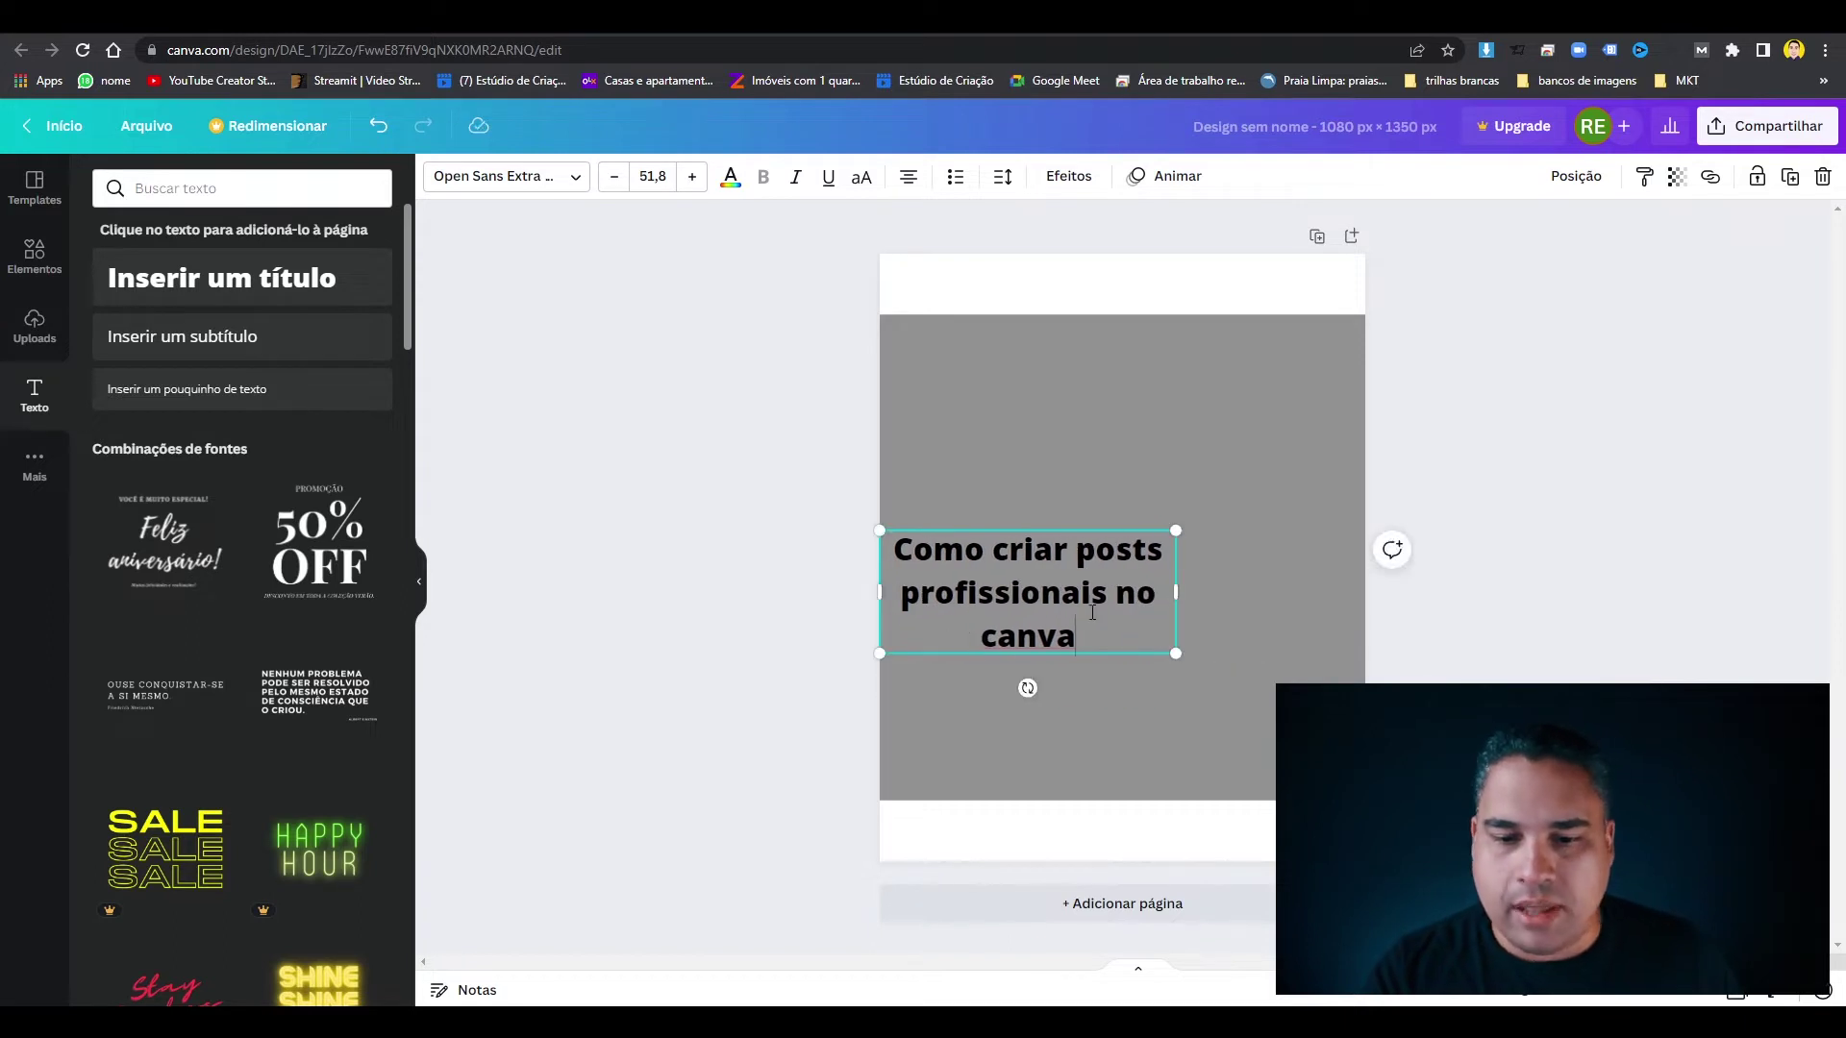
drag(1036, 528, 1038, 445)
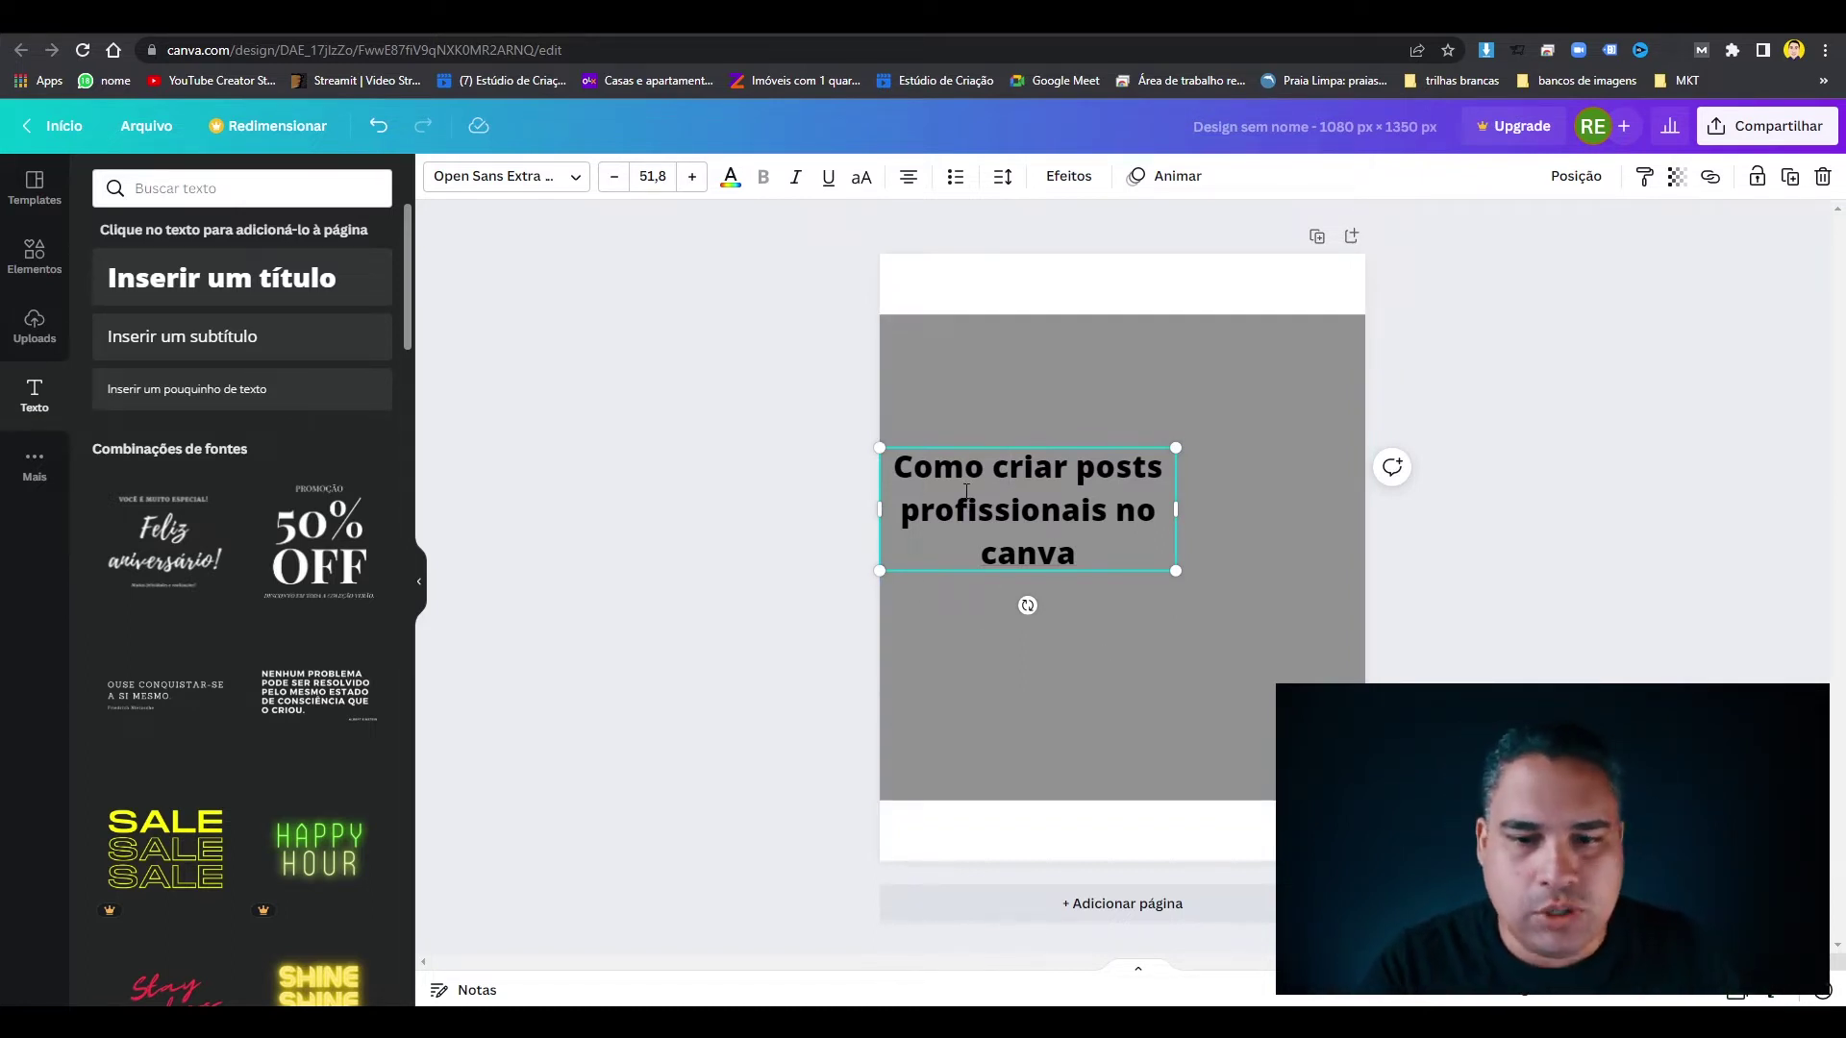
click(957, 427)
click(1002, 498)
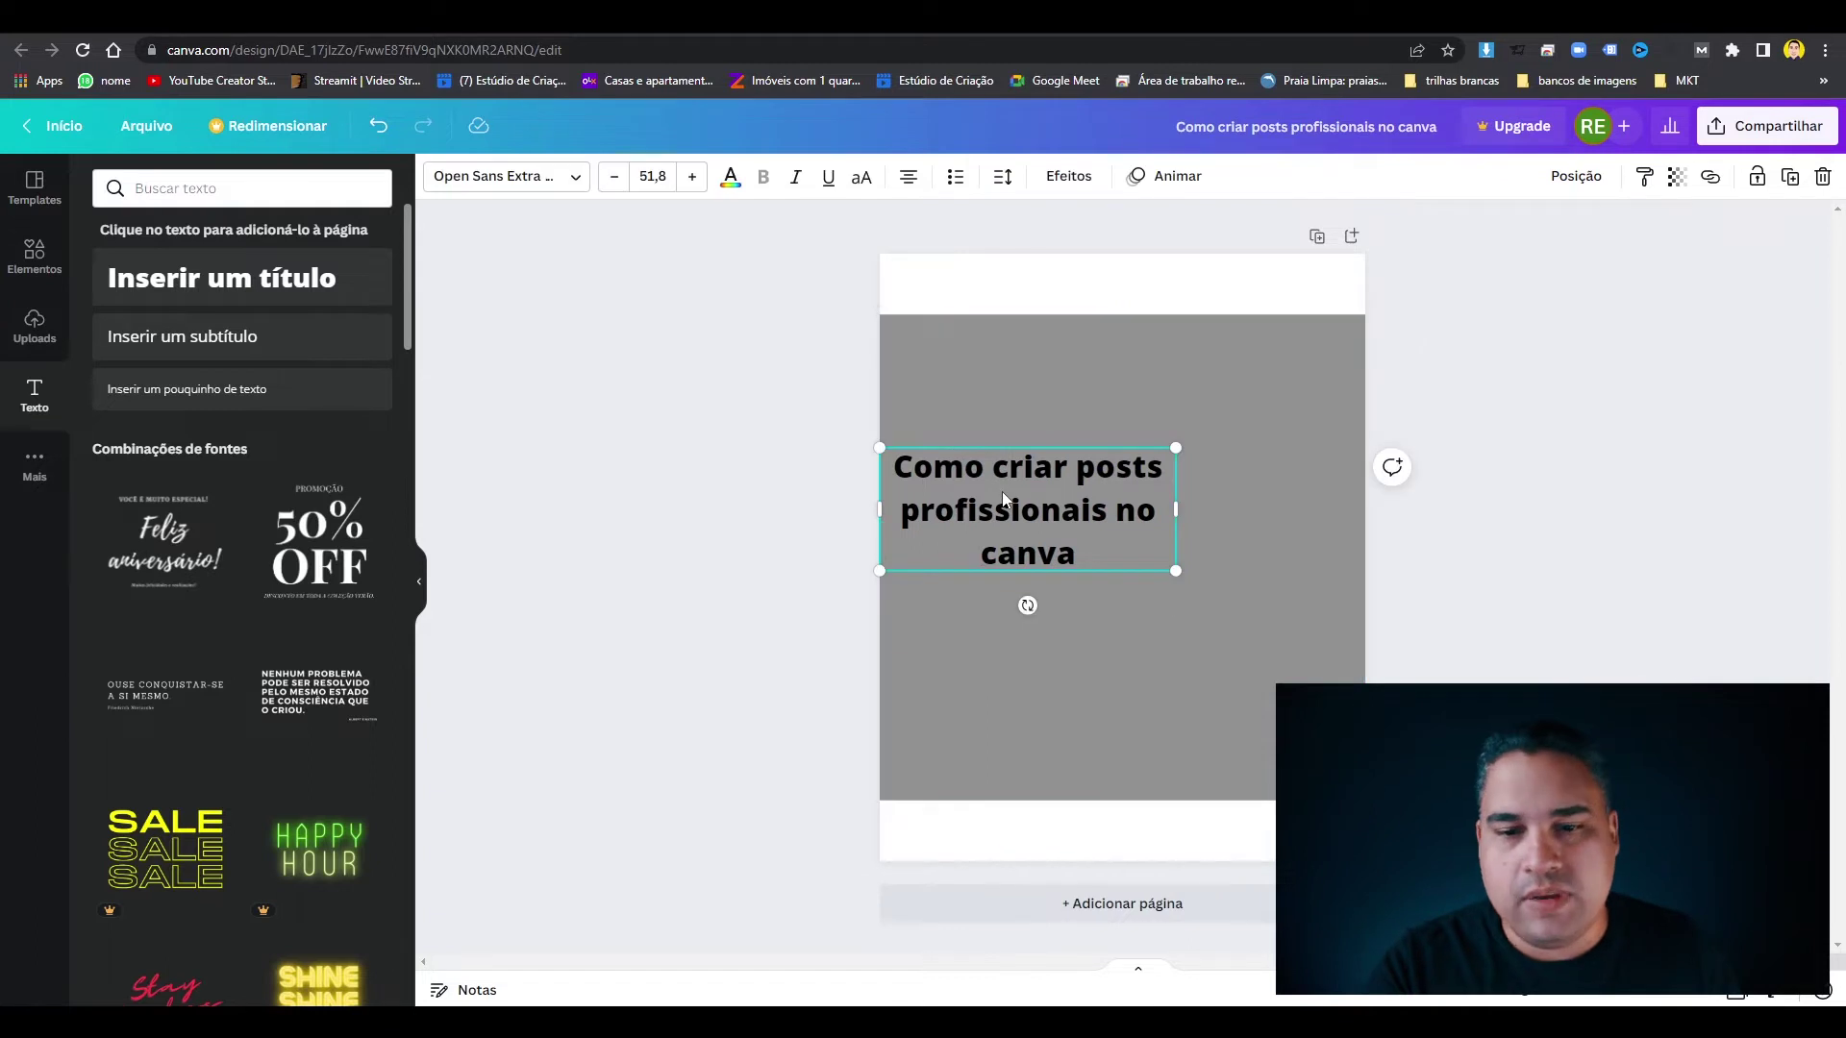
Change the title's font to Raleway Heavy.
click(538, 183)
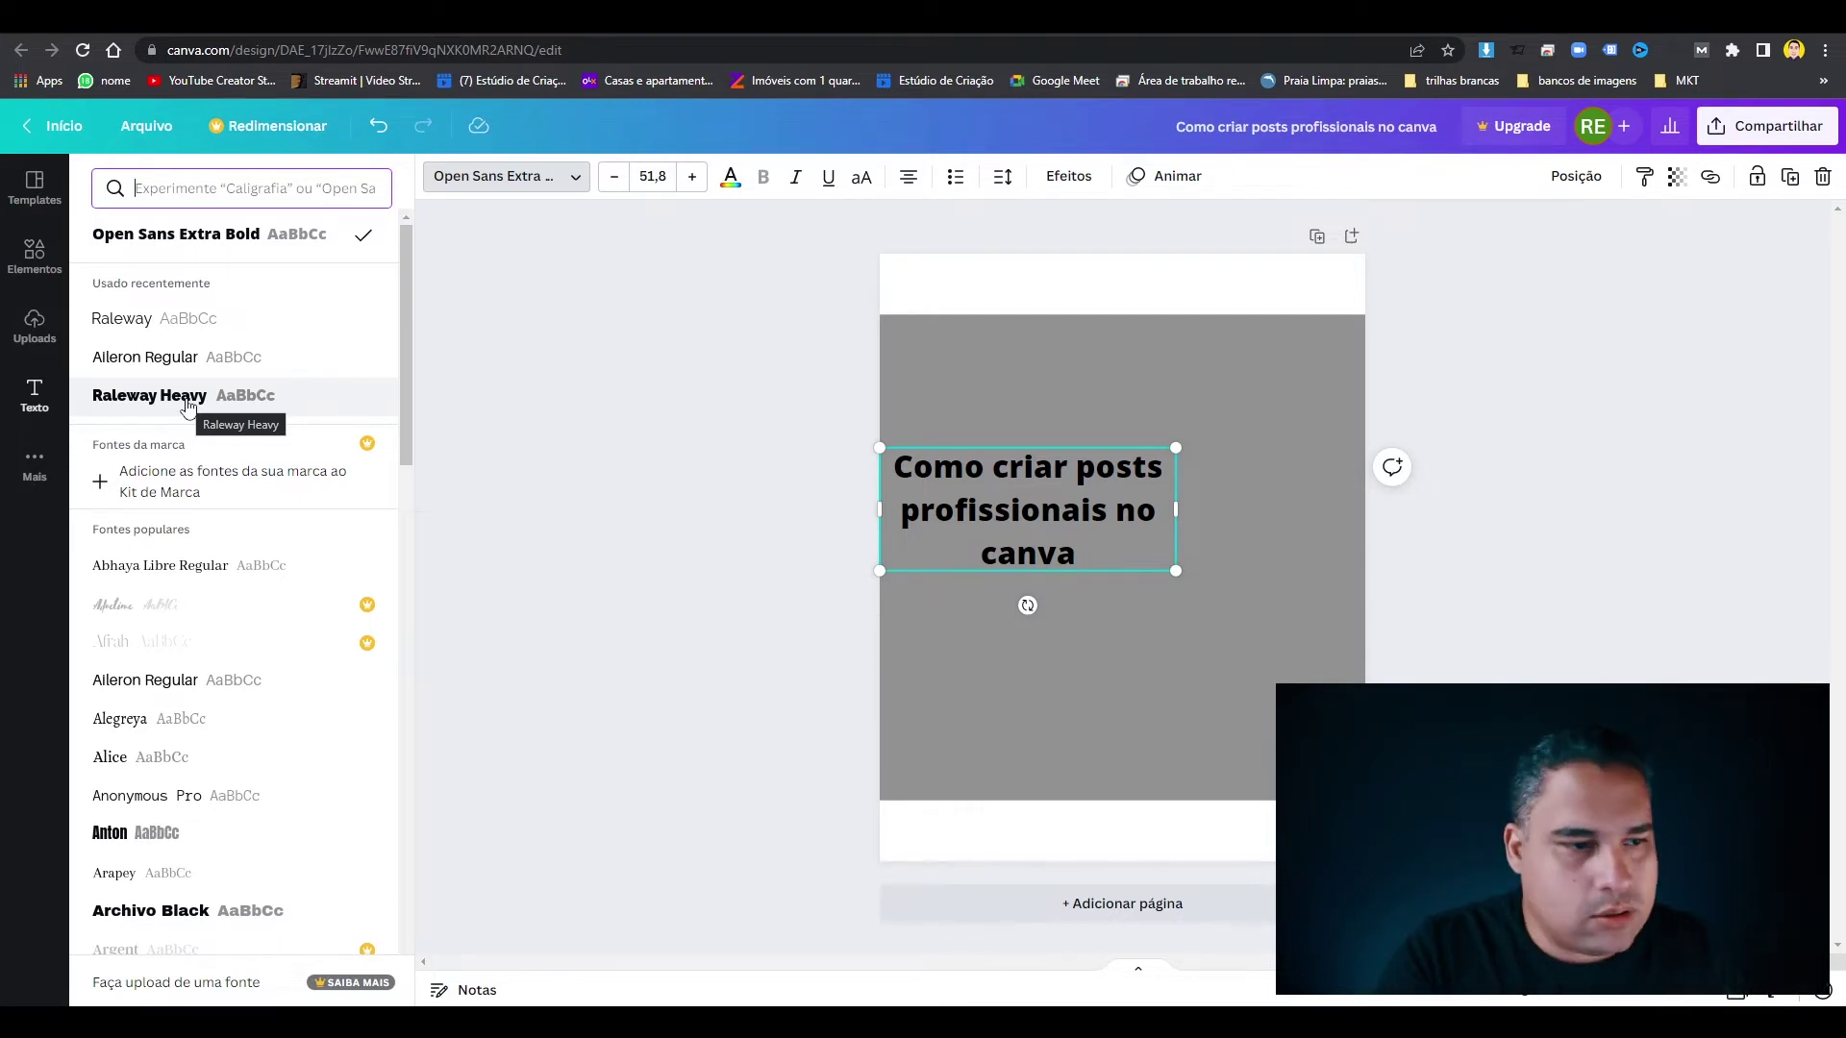
scroll(192, 663, down, 9)
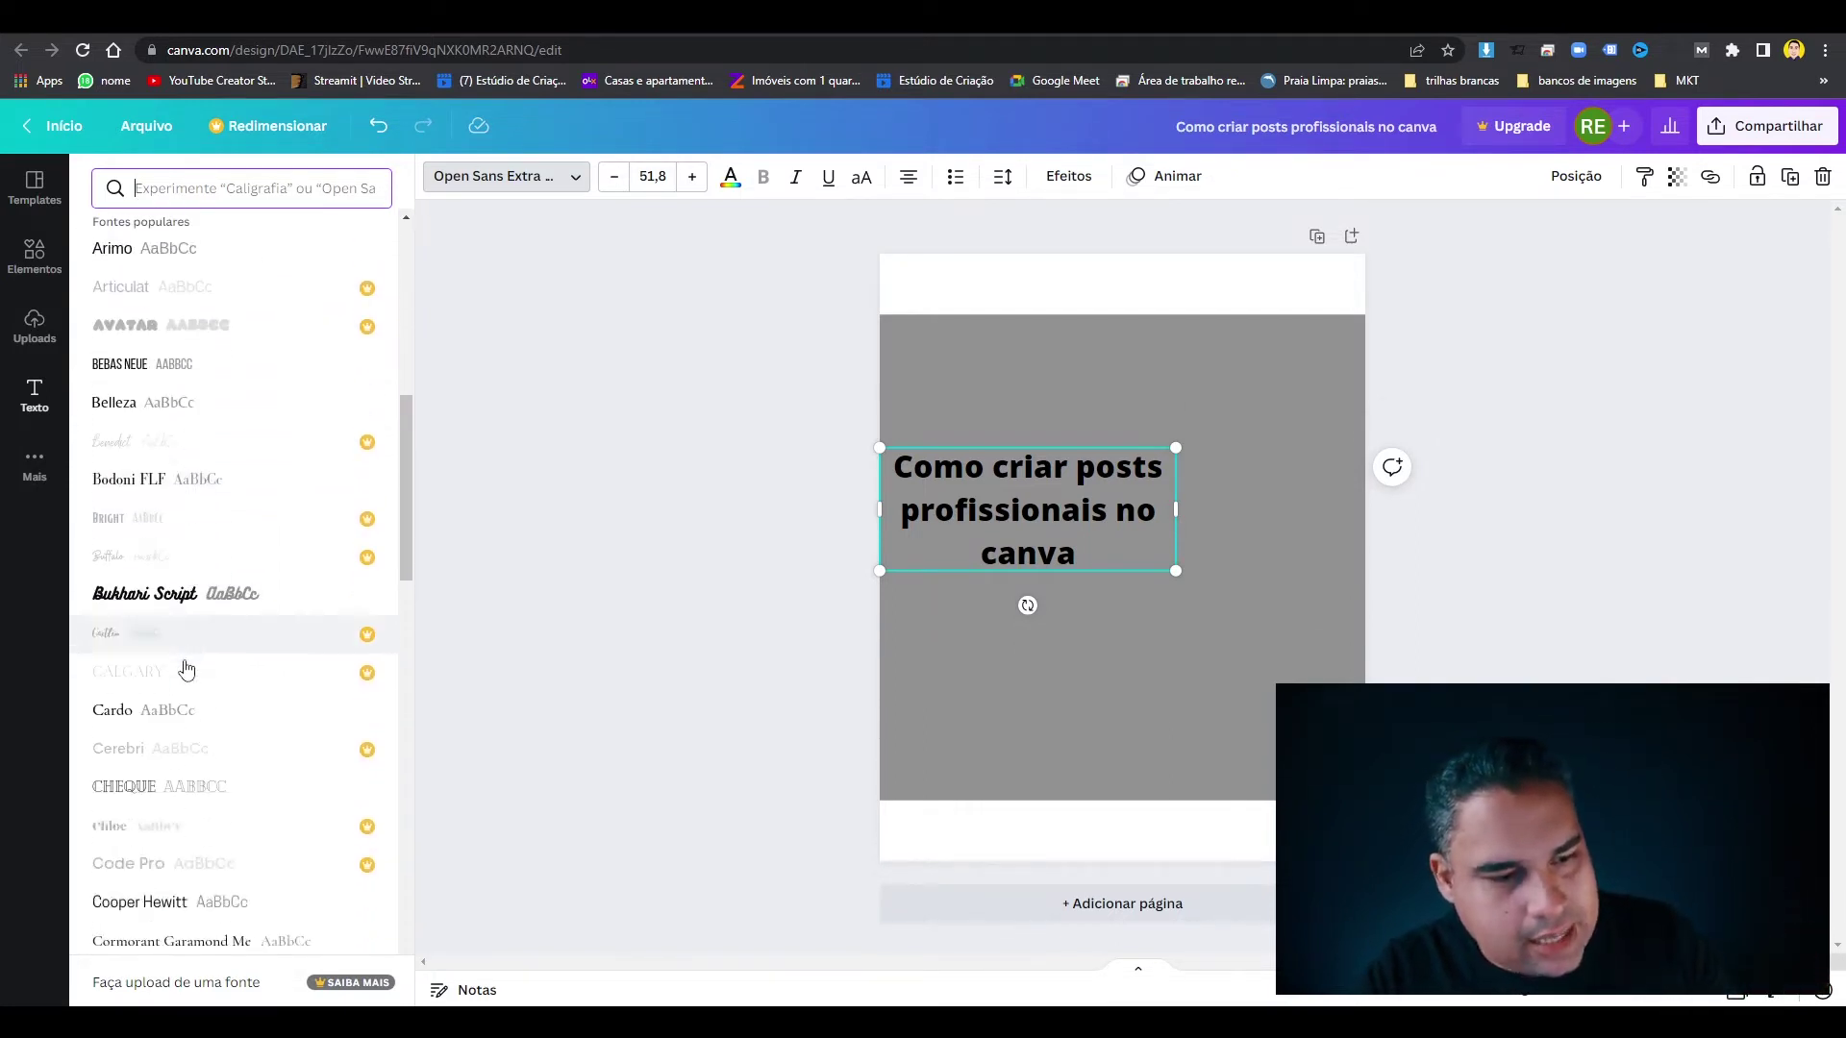
scroll(196, 685, up, 10)
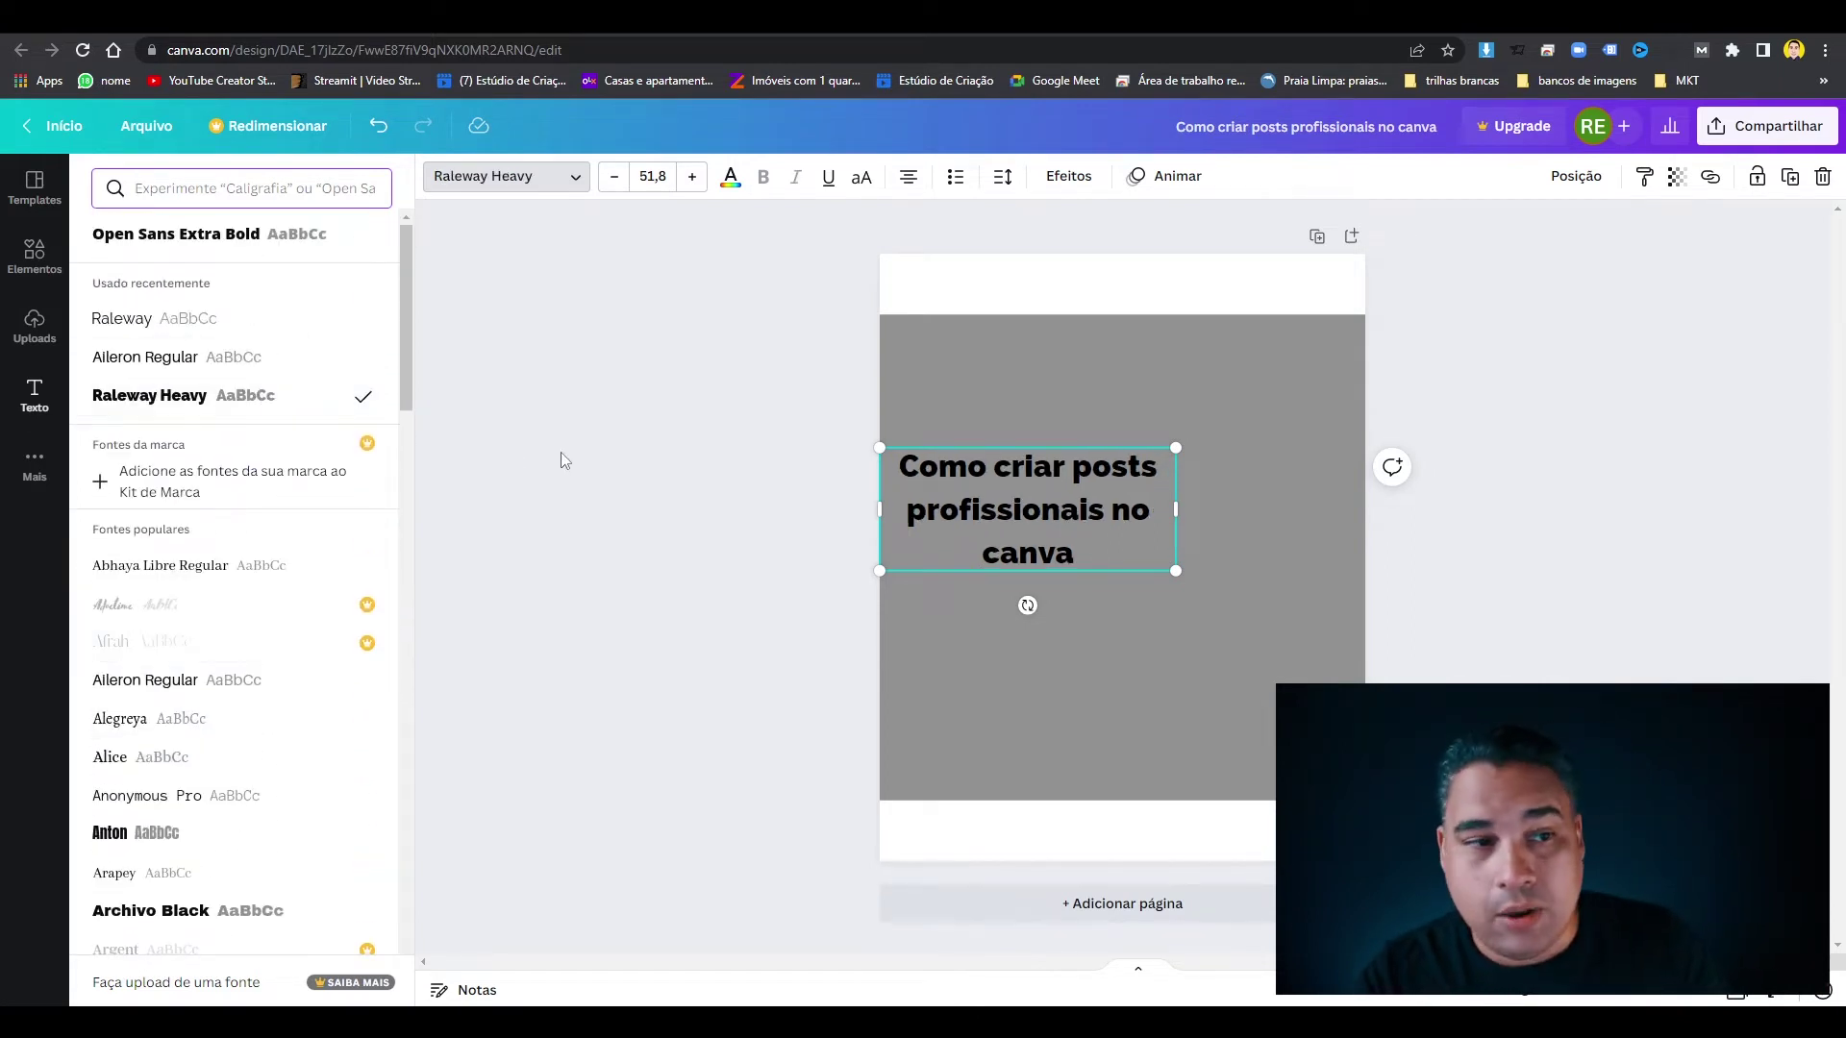
Convert the title to uppercase, widen its box to fit three lines and shift it slightly off the page's left edge.
click(730, 179)
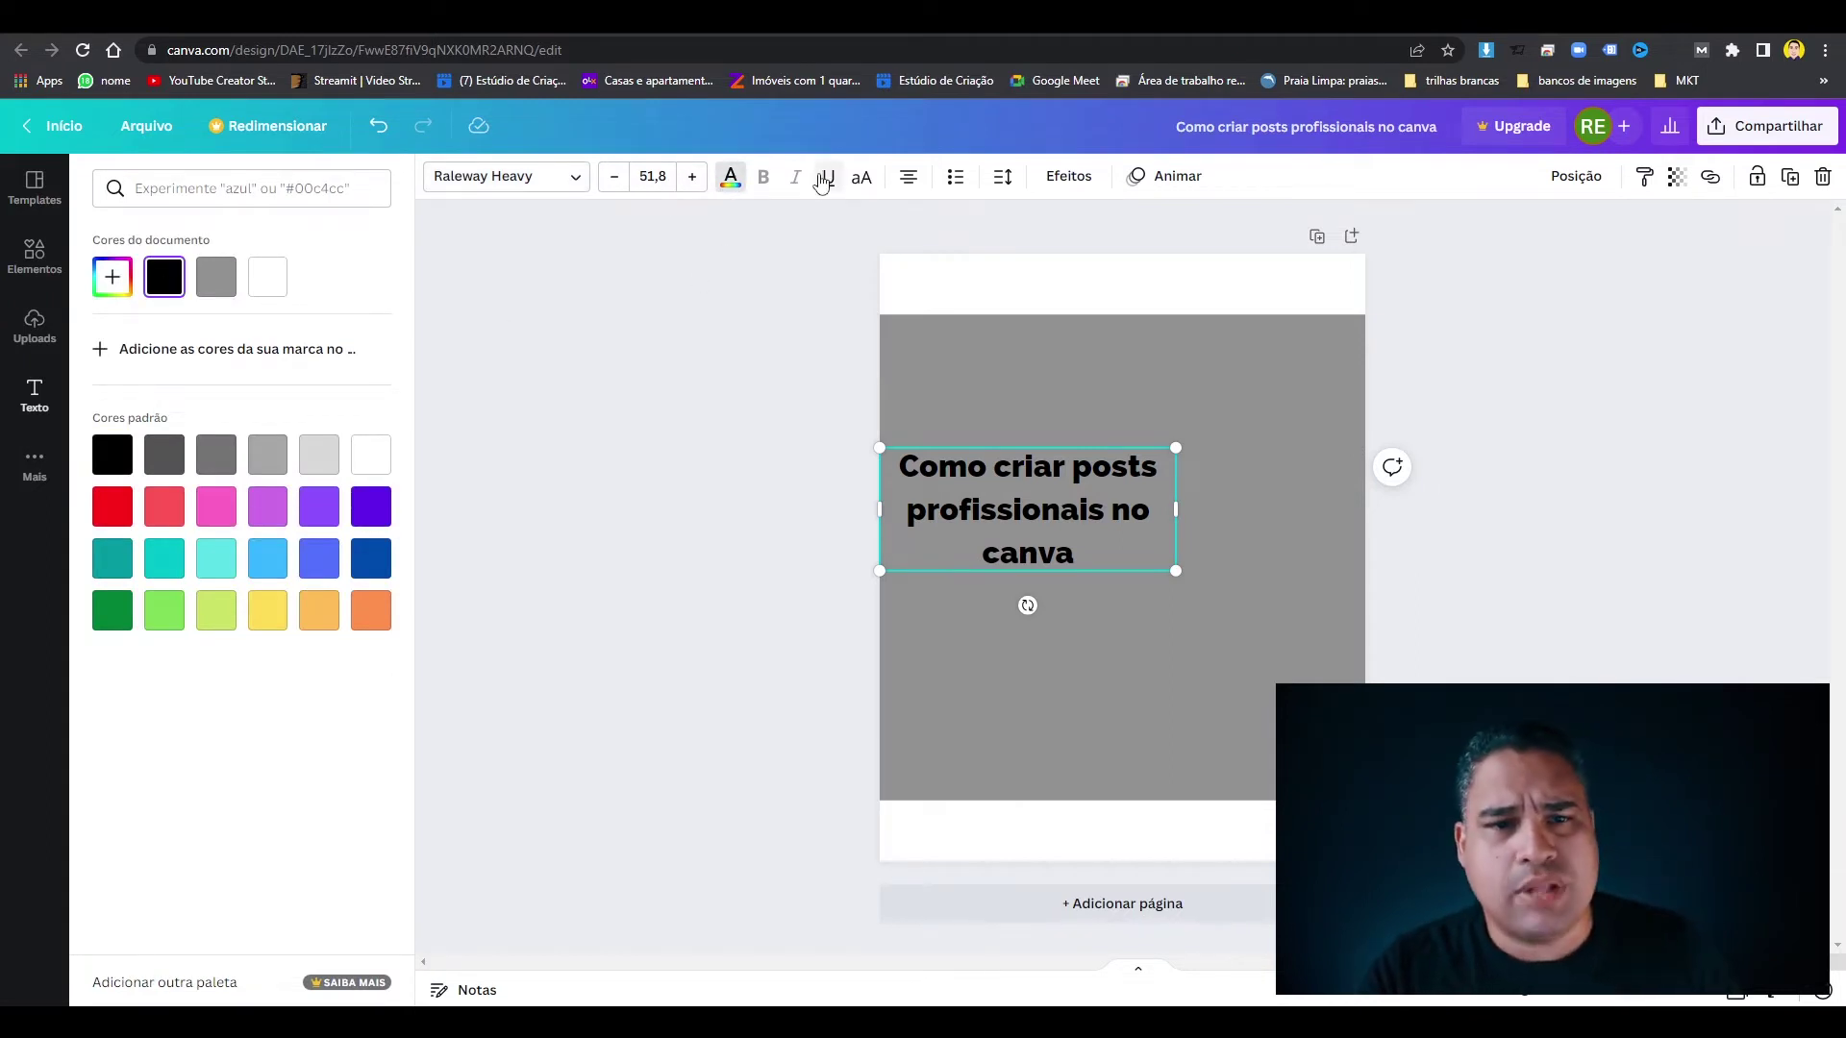
click(862, 180)
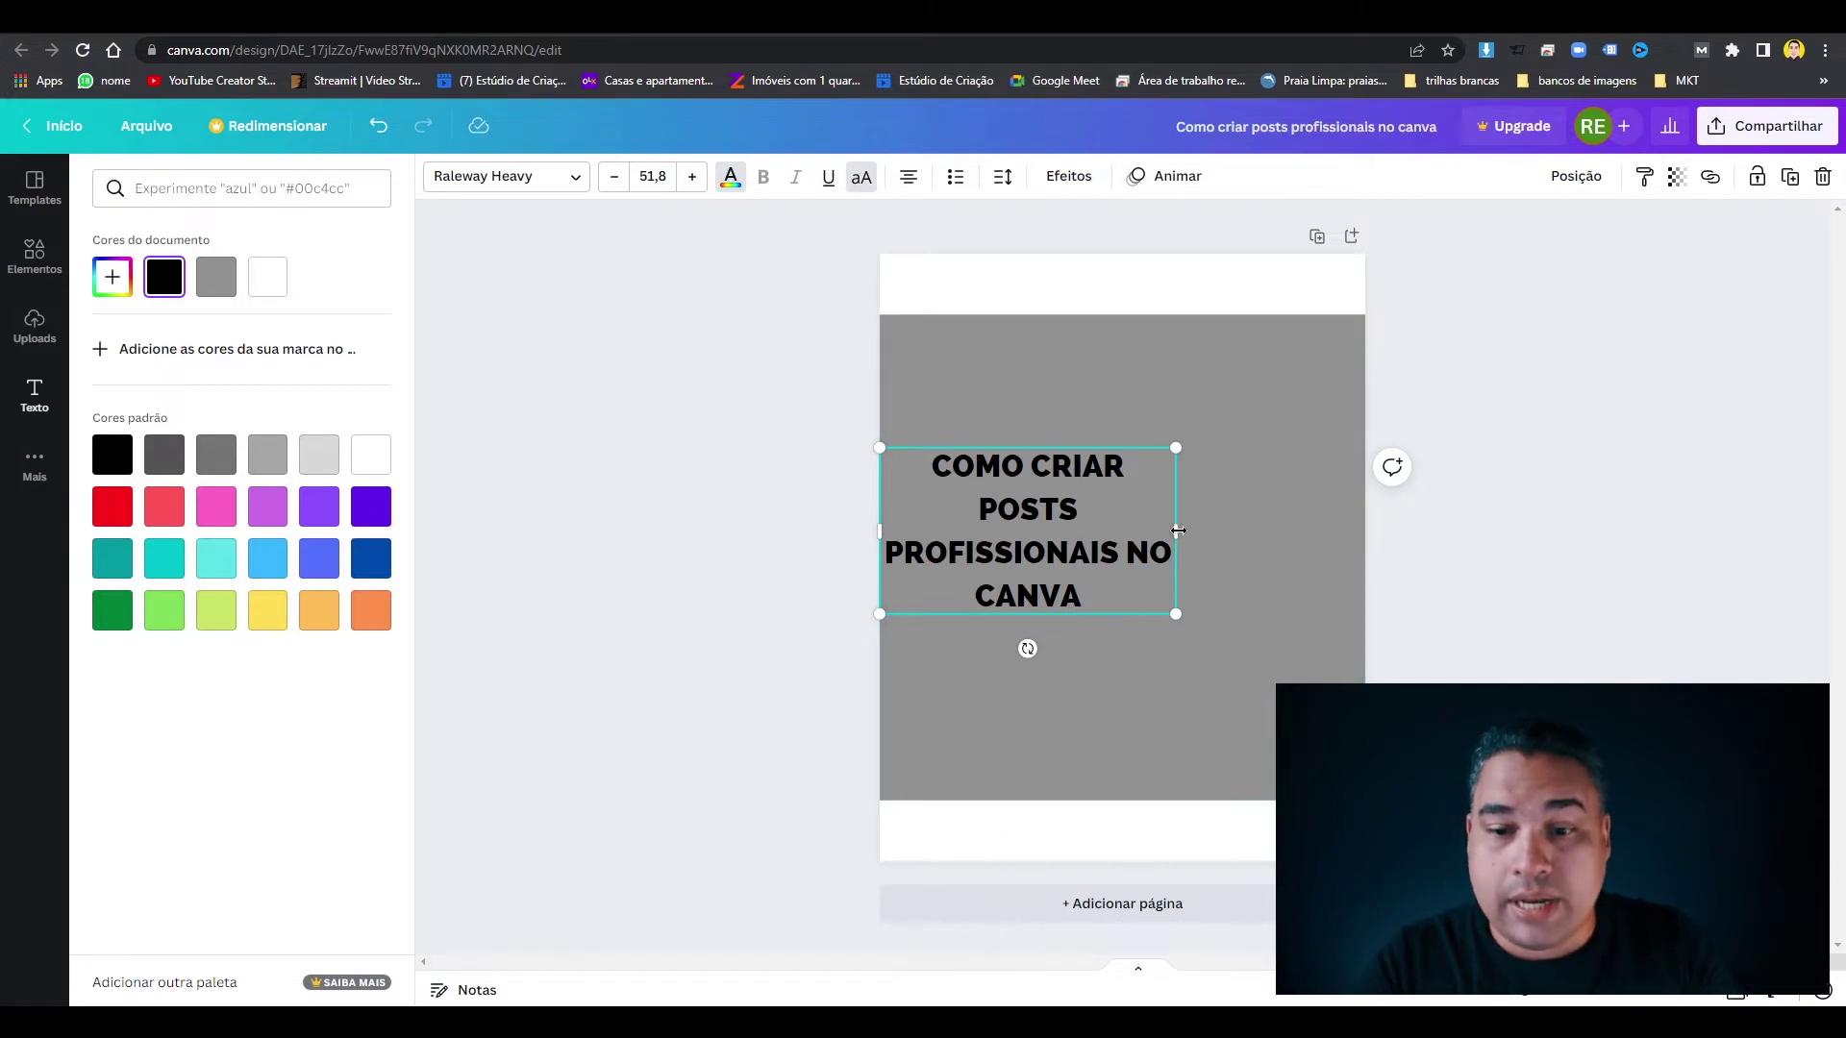
drag(1178, 530, 1188, 521)
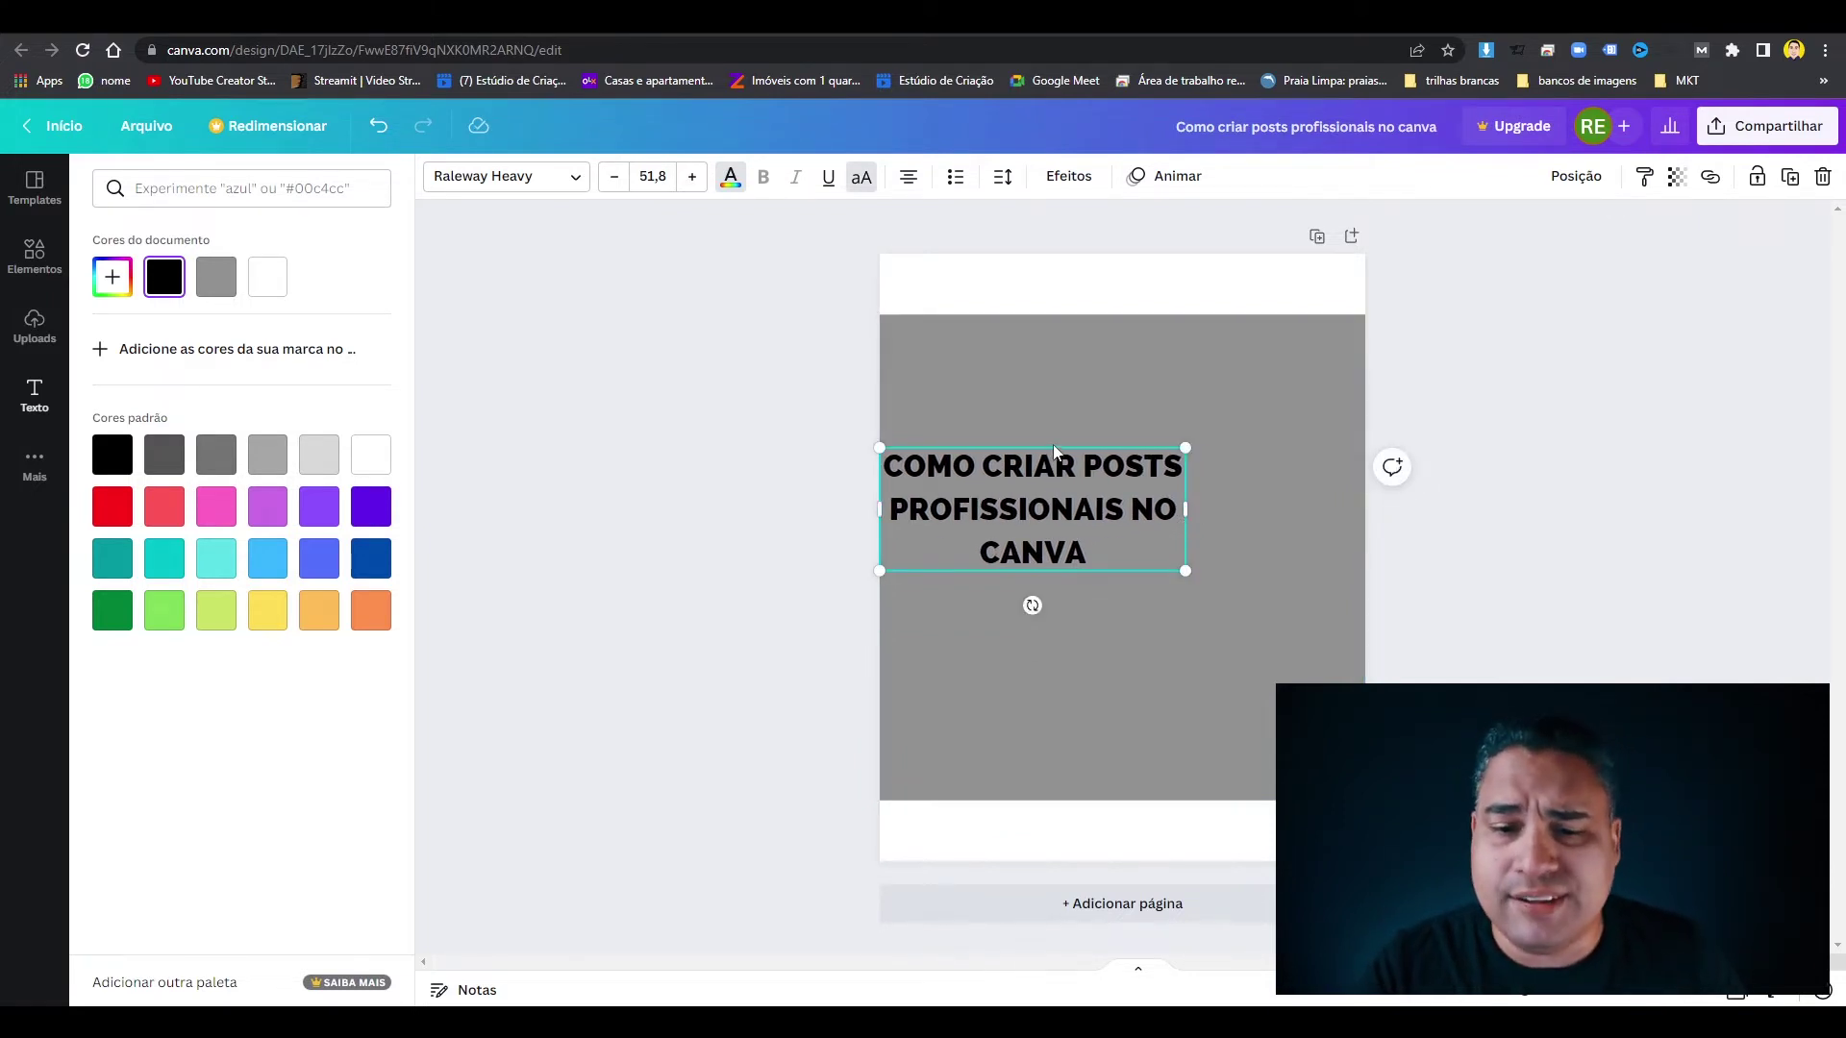
drag(1052, 456, 1054, 462)
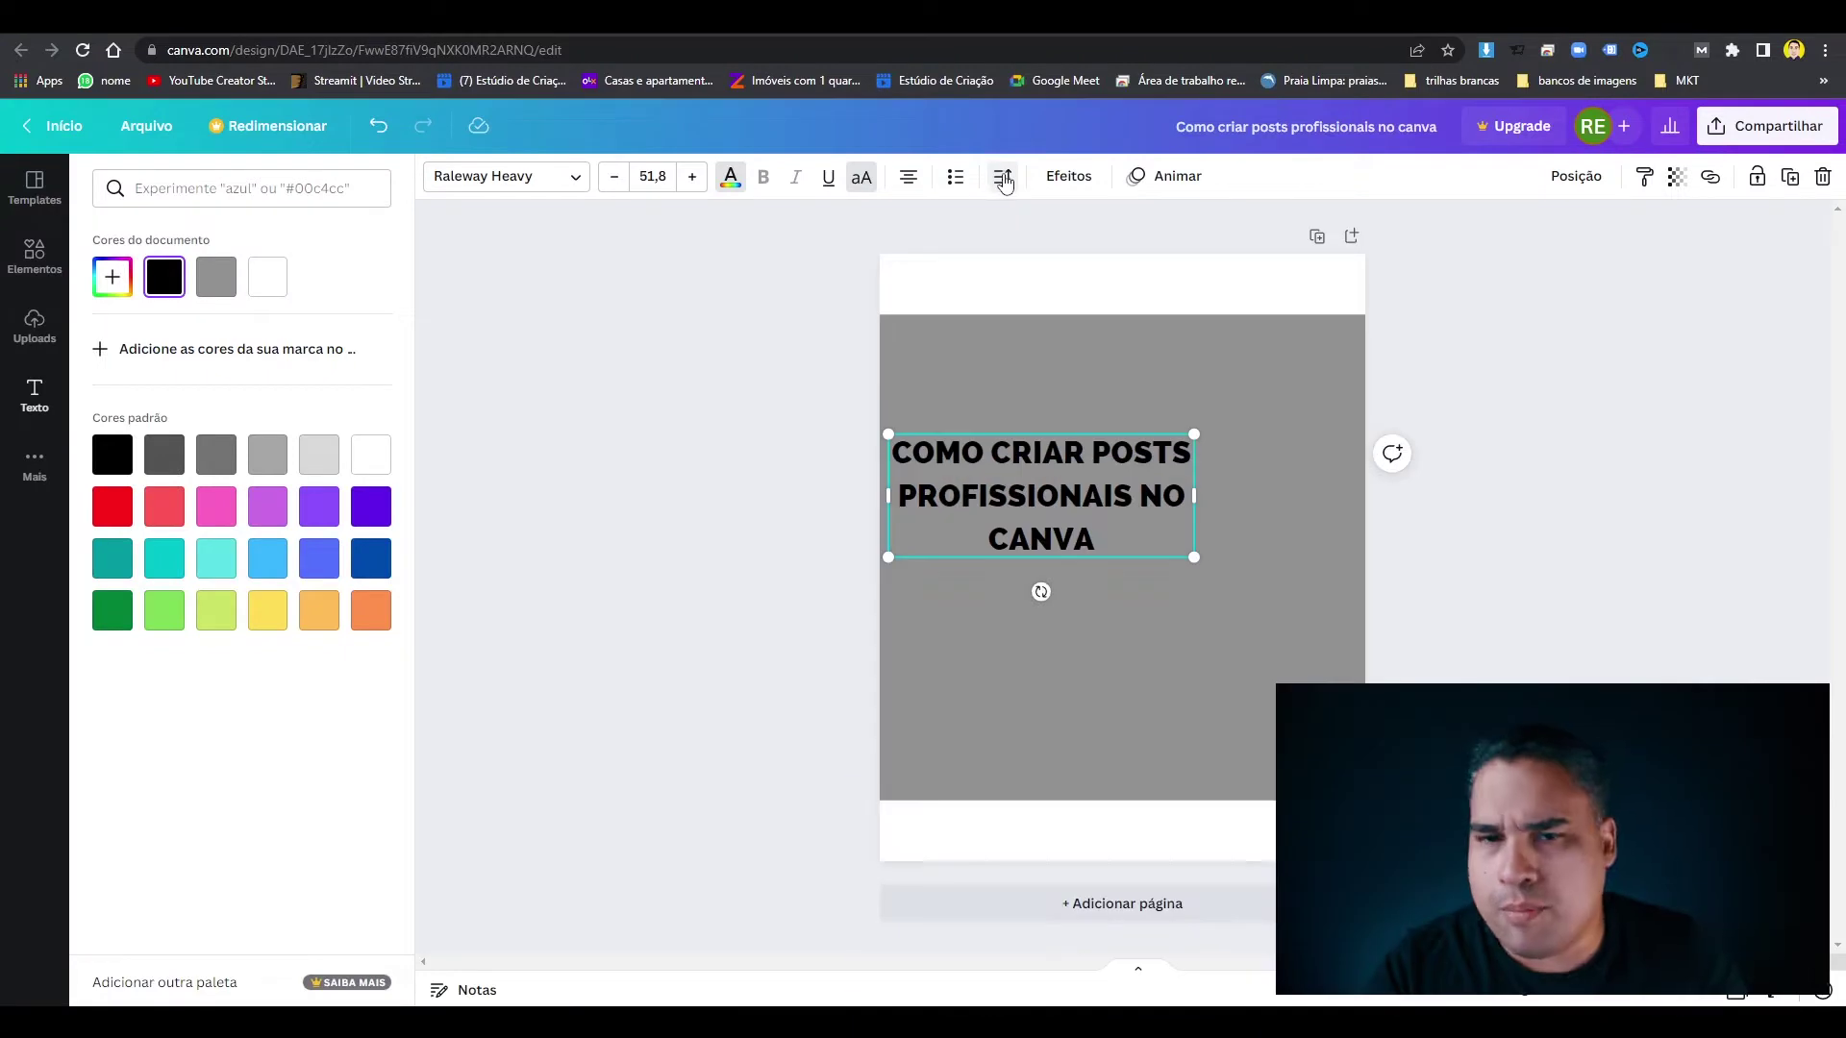
Set the title's line spacing to 0,98 and its letter spacing to -30.
click(1005, 177)
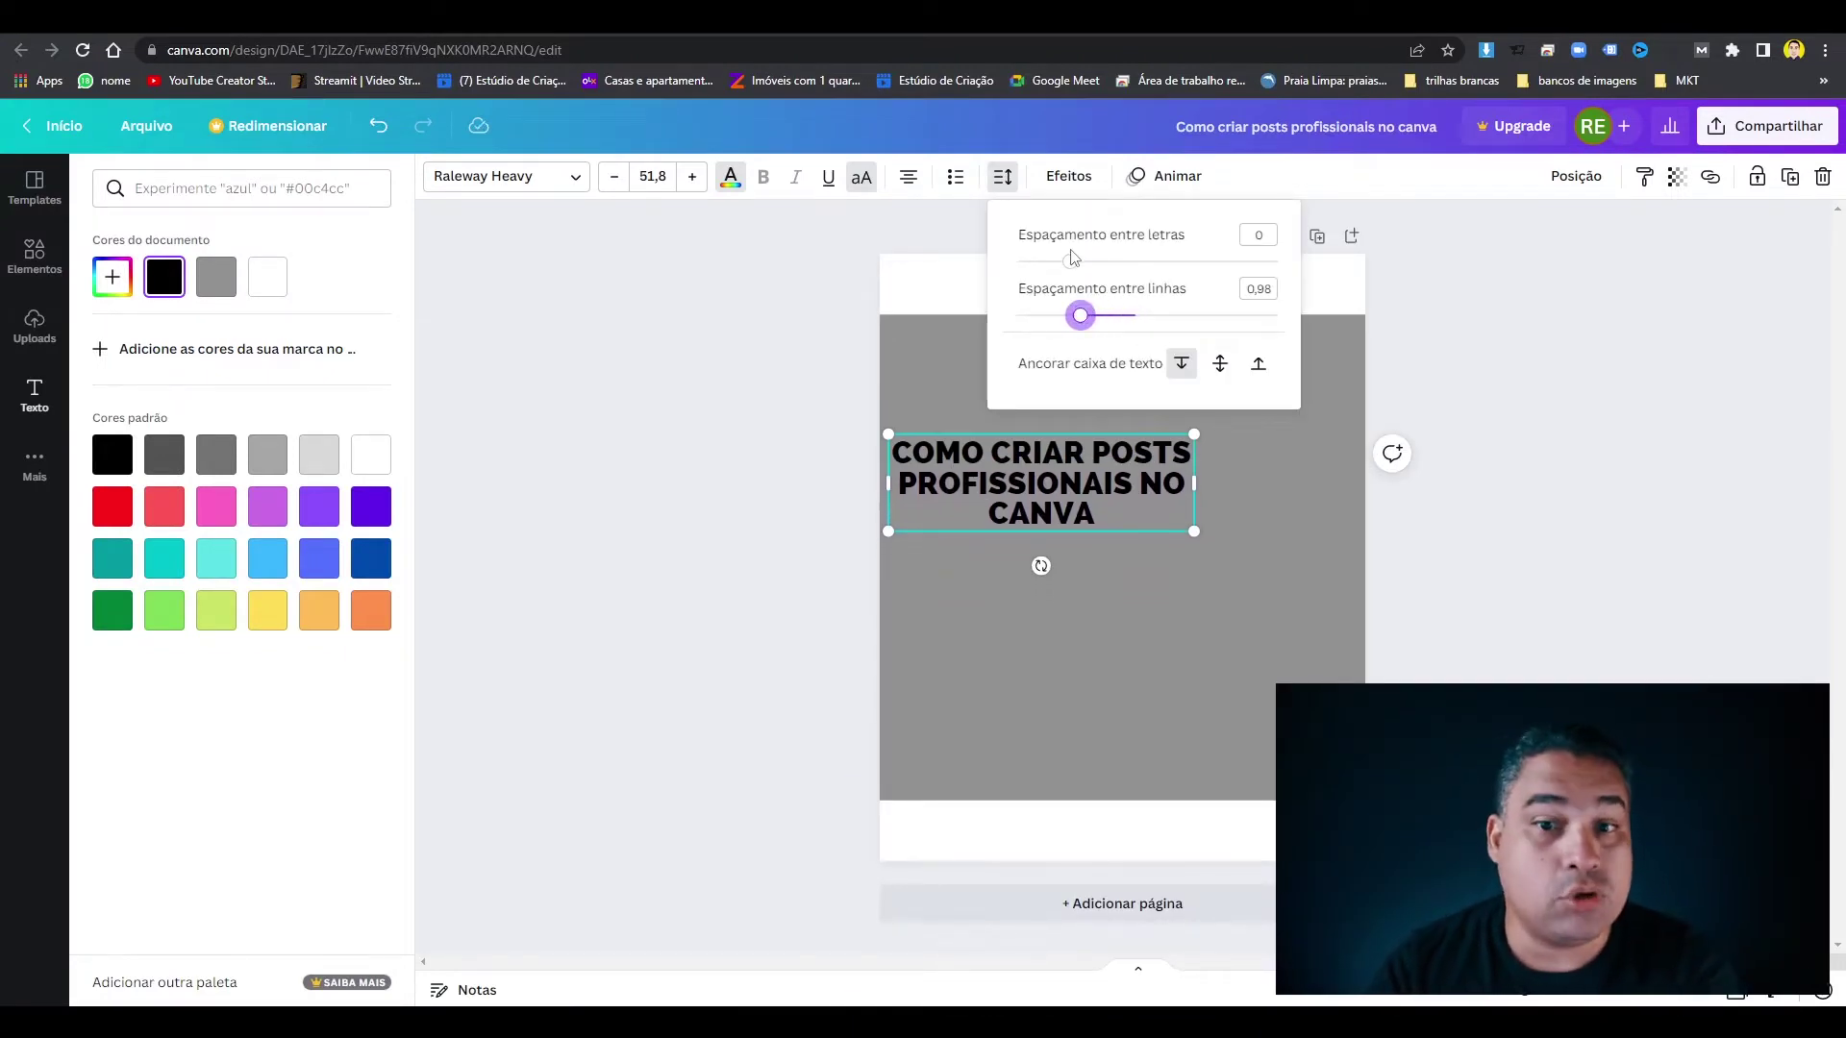
drag(1070, 265, 1061, 266)
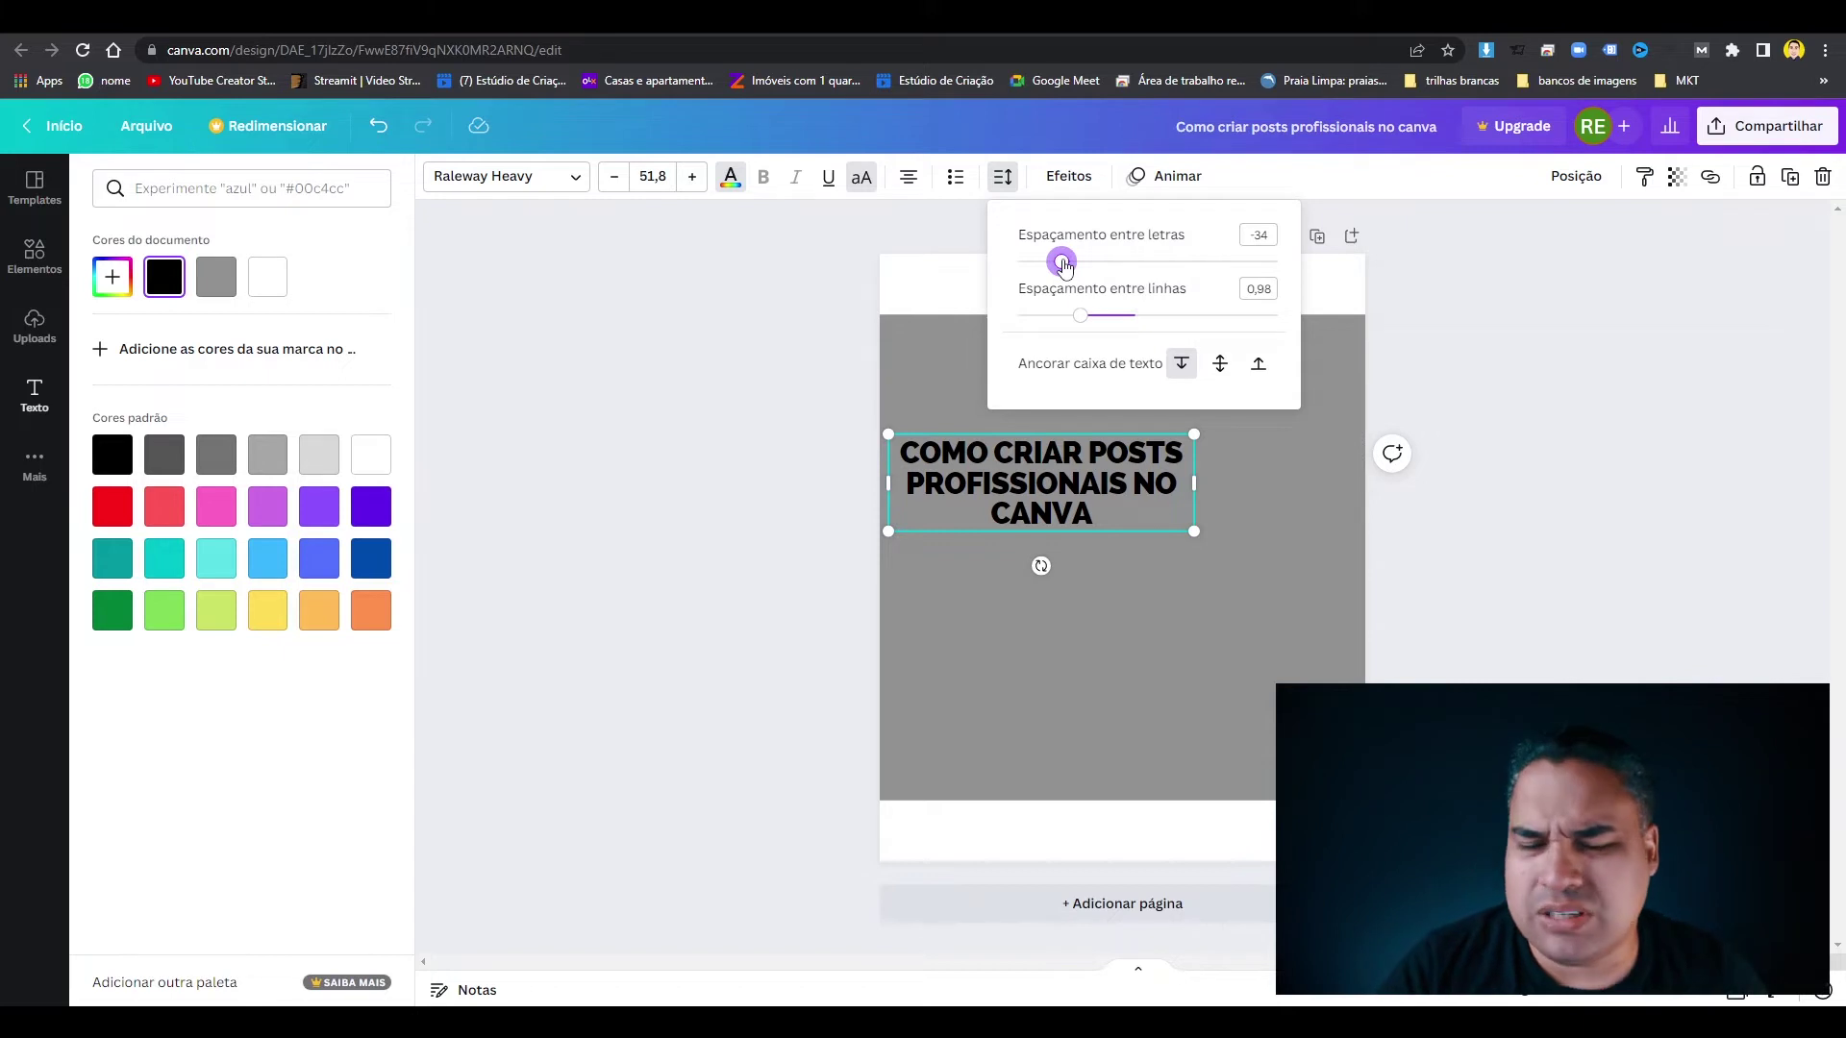
mouse_move(1063, 265)
mouse_down()
mouse_move(1080, 270)
mouse_move(1065, 268)
mouse_up()
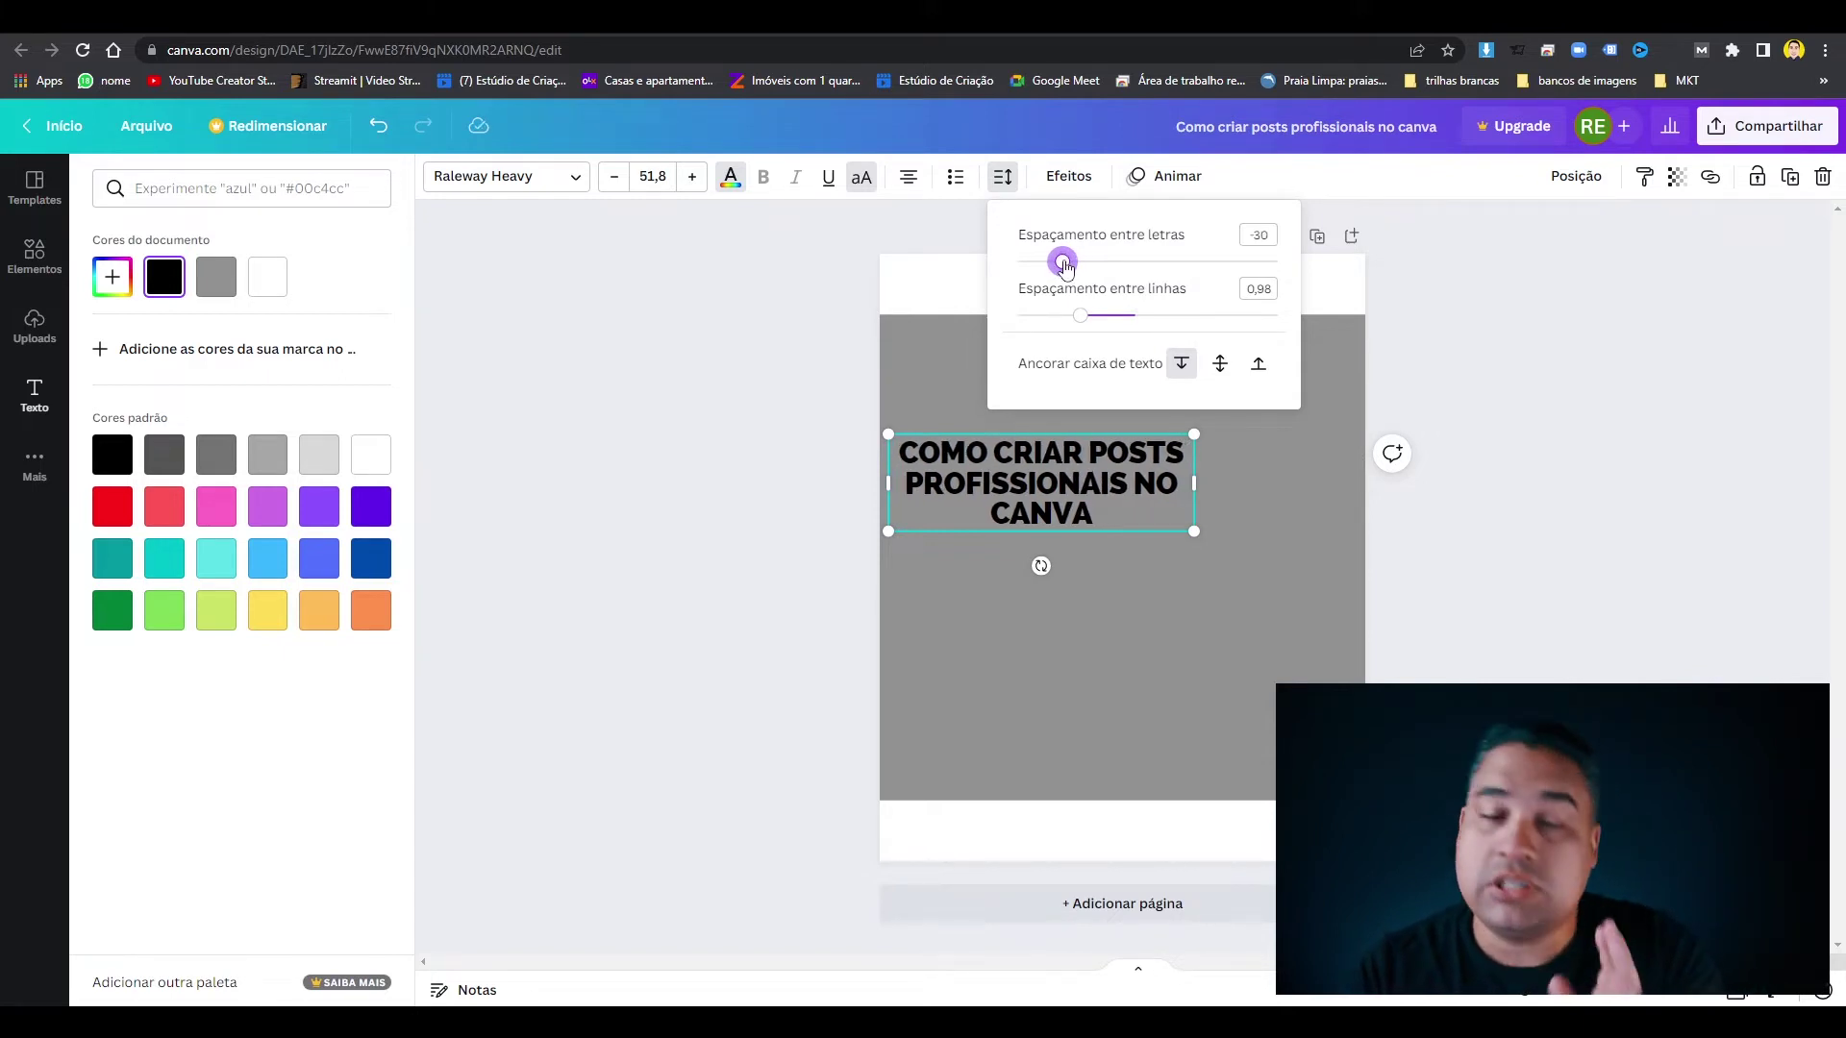
Try the Falha text effect on the title, resetting the effect style to Nenhum.
click(1068, 176)
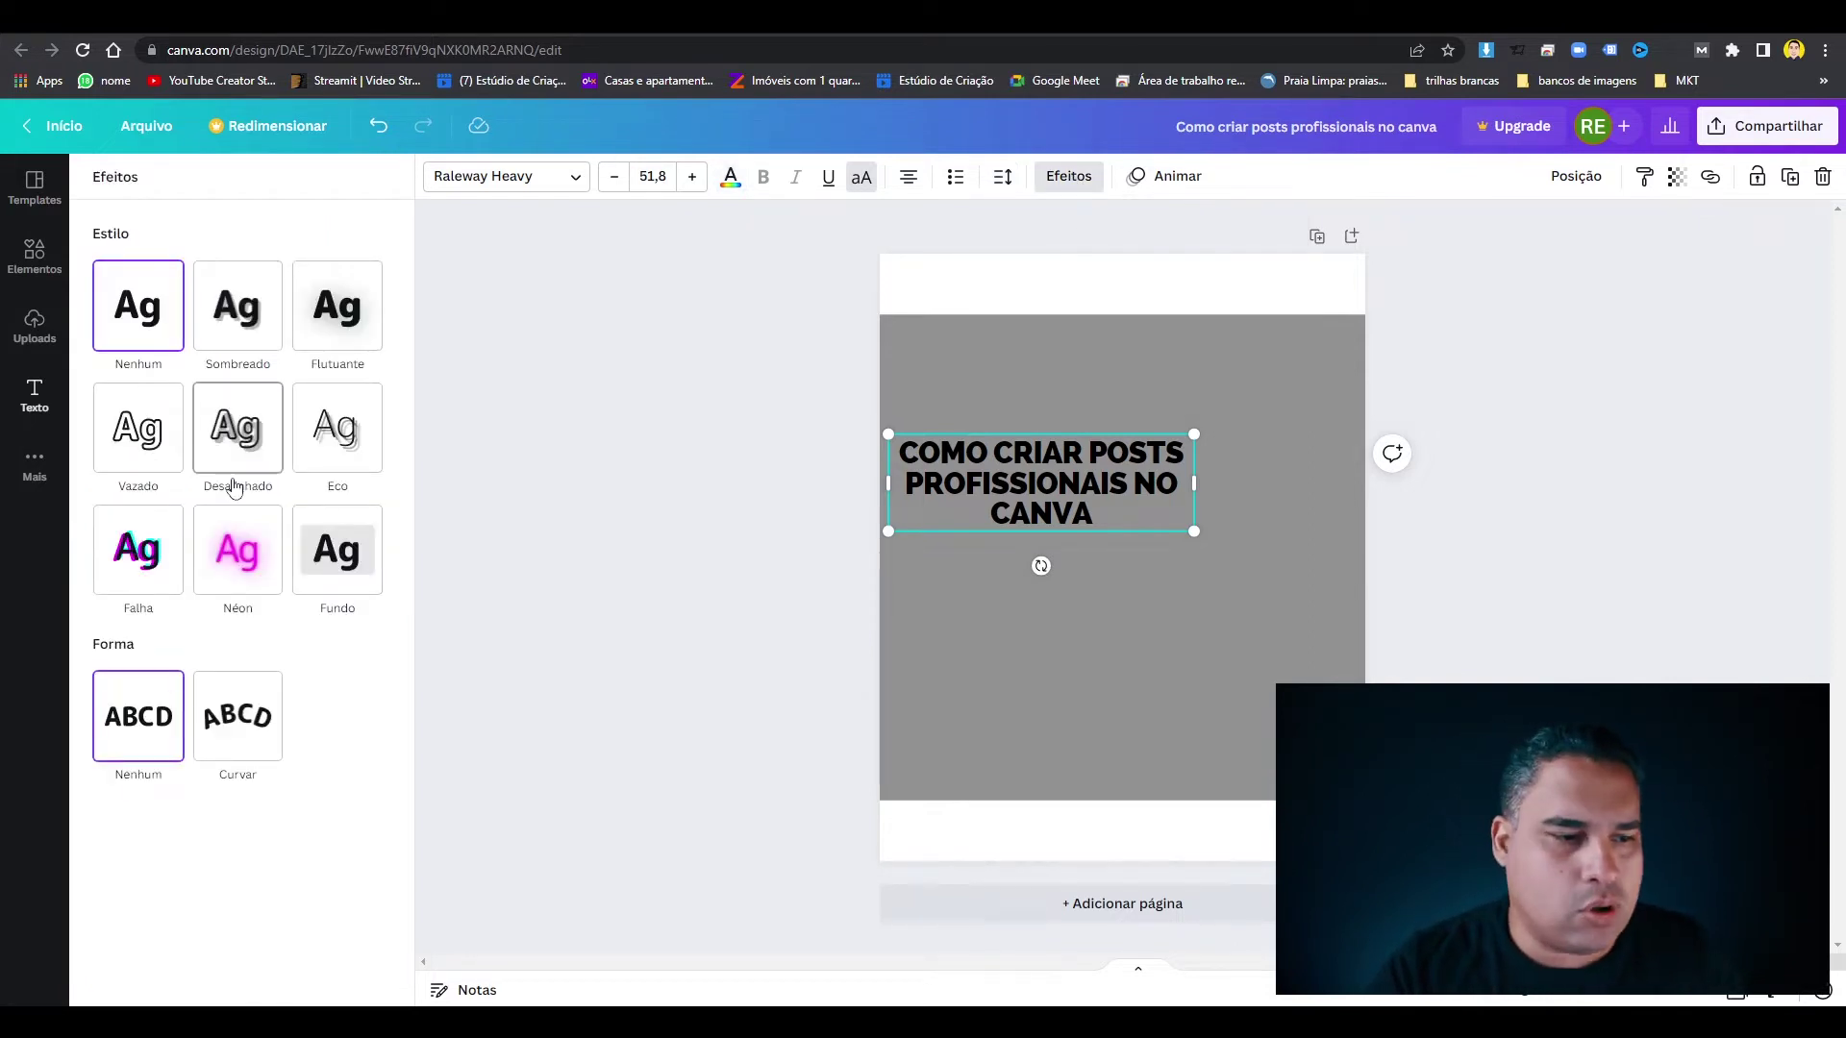
click(129, 574)
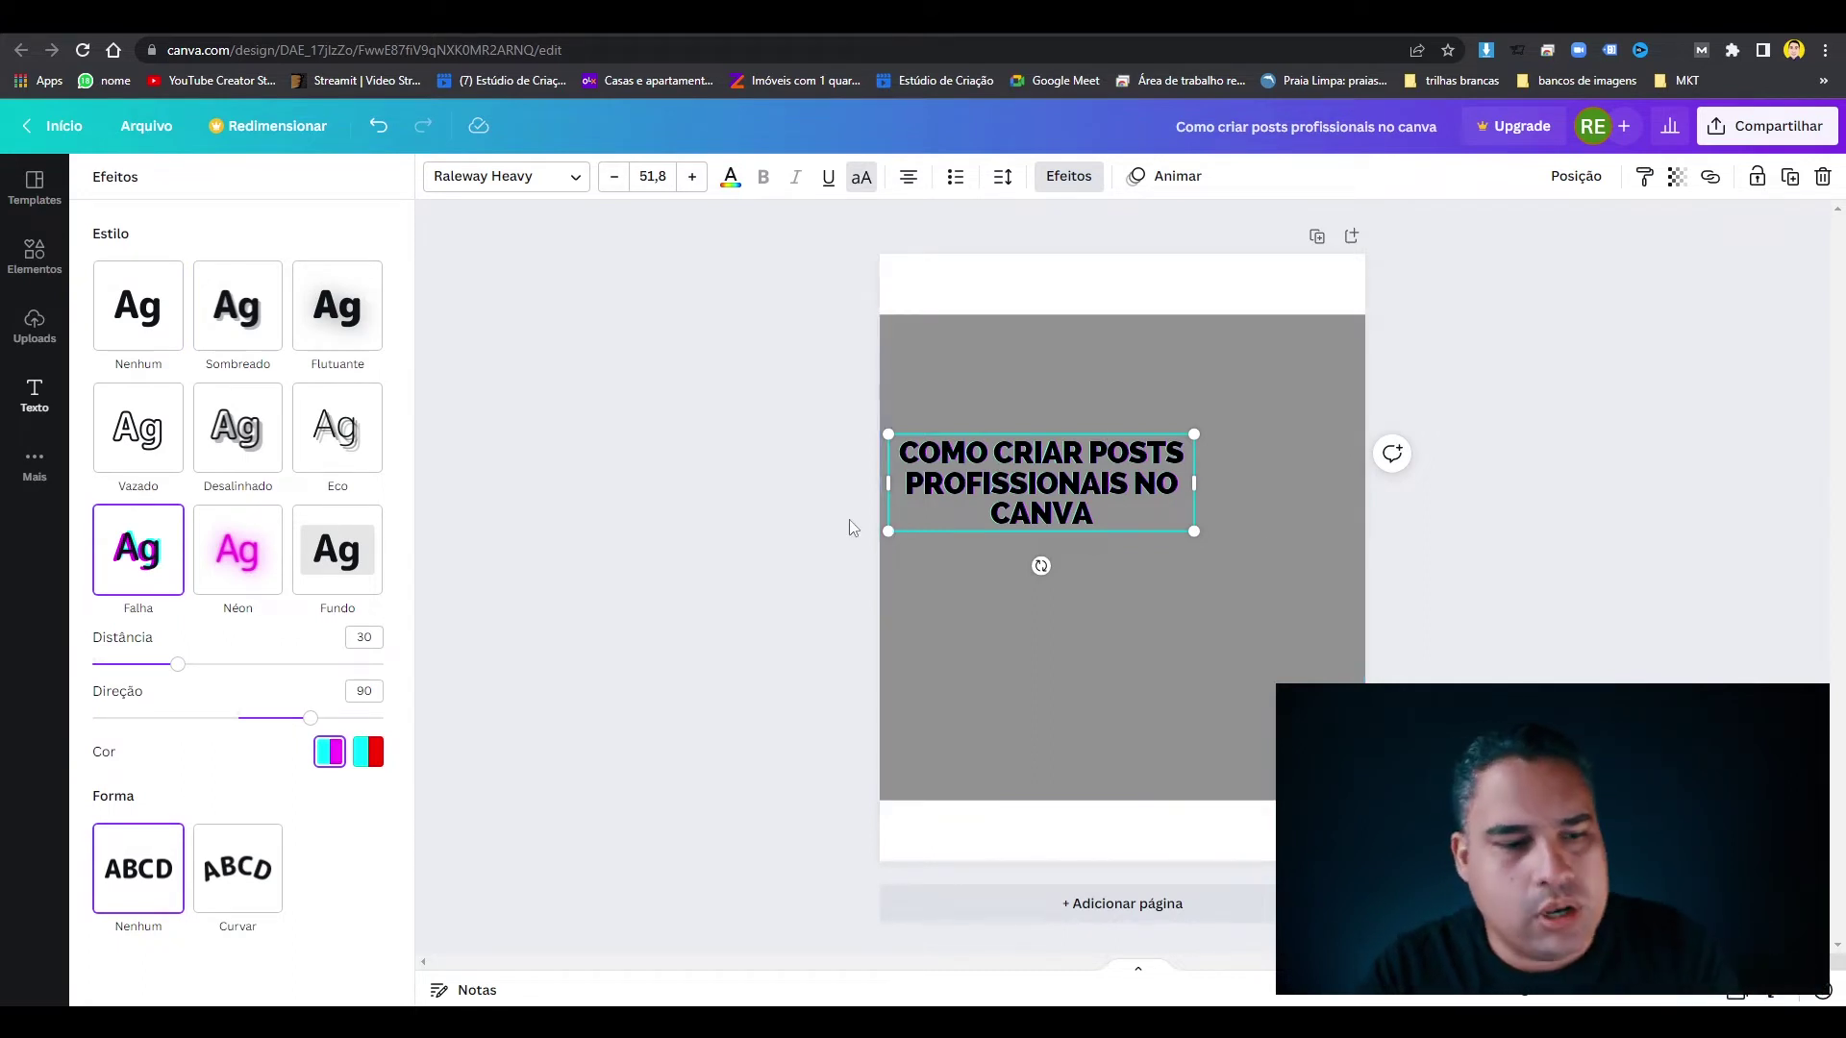
click(114, 332)
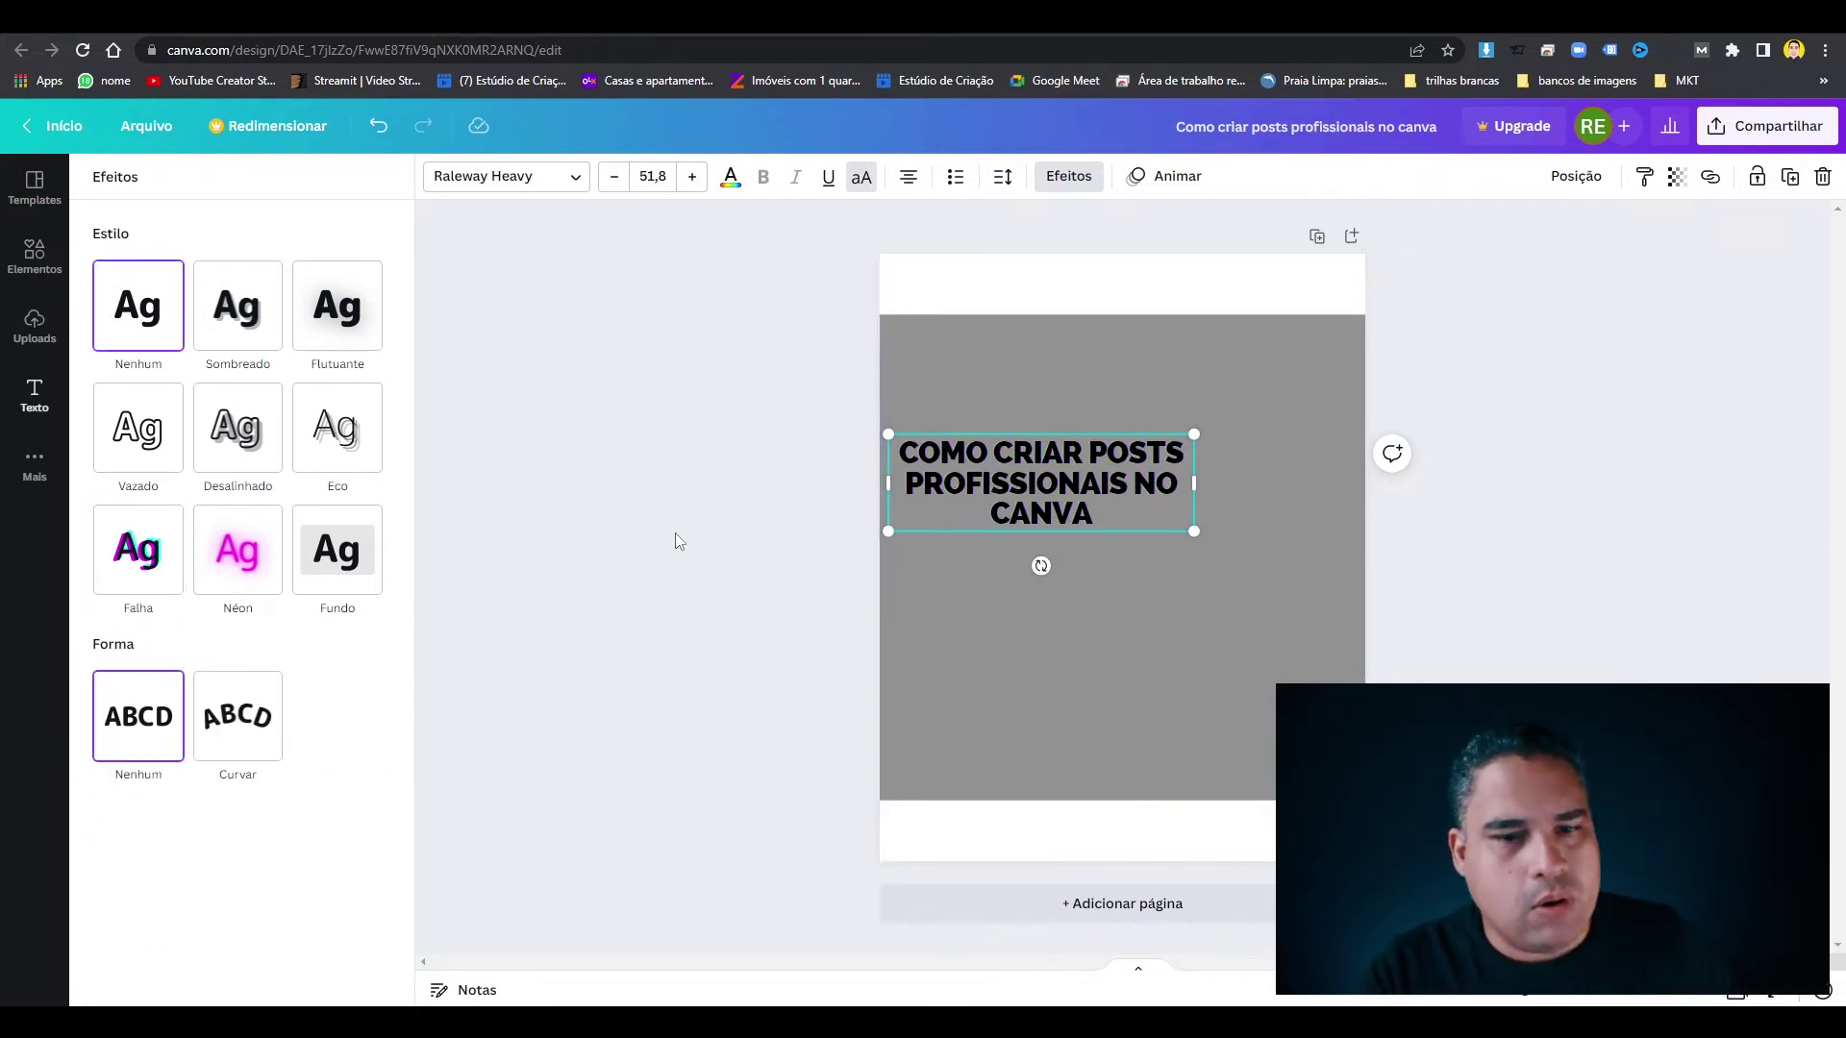
Shift the title slightly down and delete the grey square behind it.
click(1194, 526)
drag(1102, 485, 1095, 495)
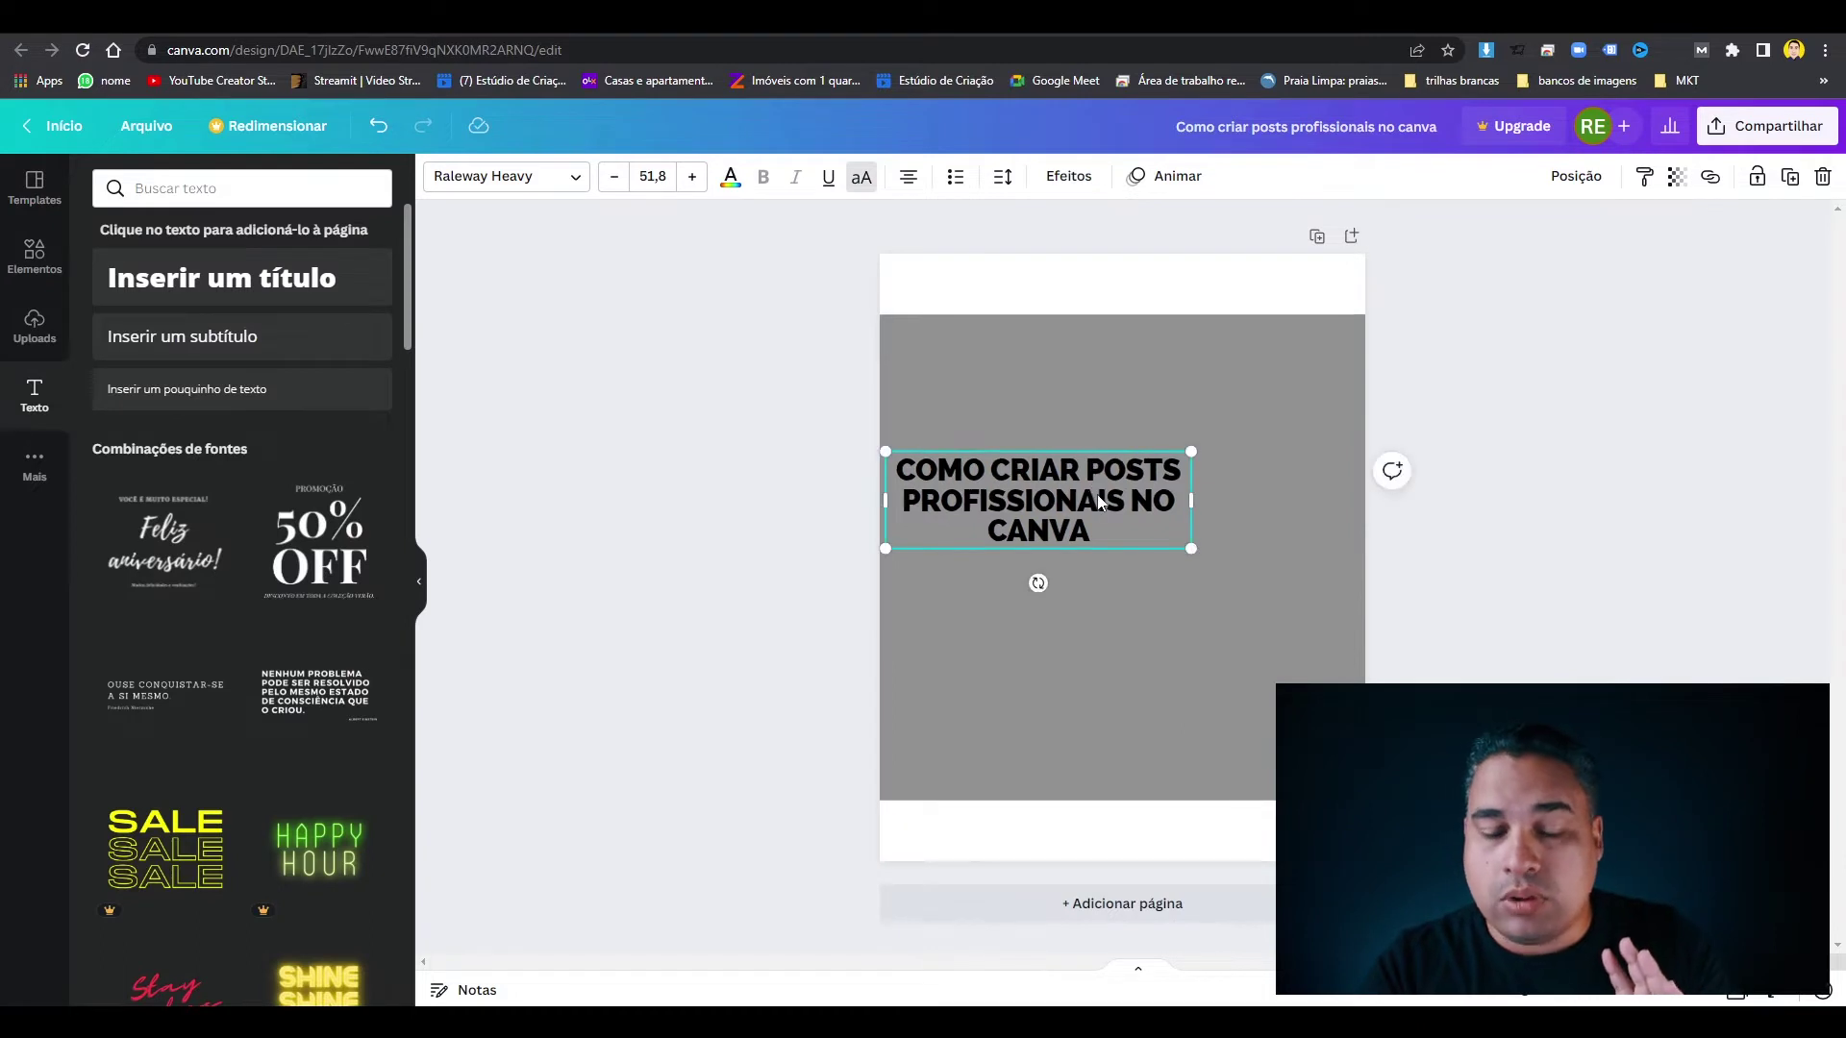
click(1245, 412)
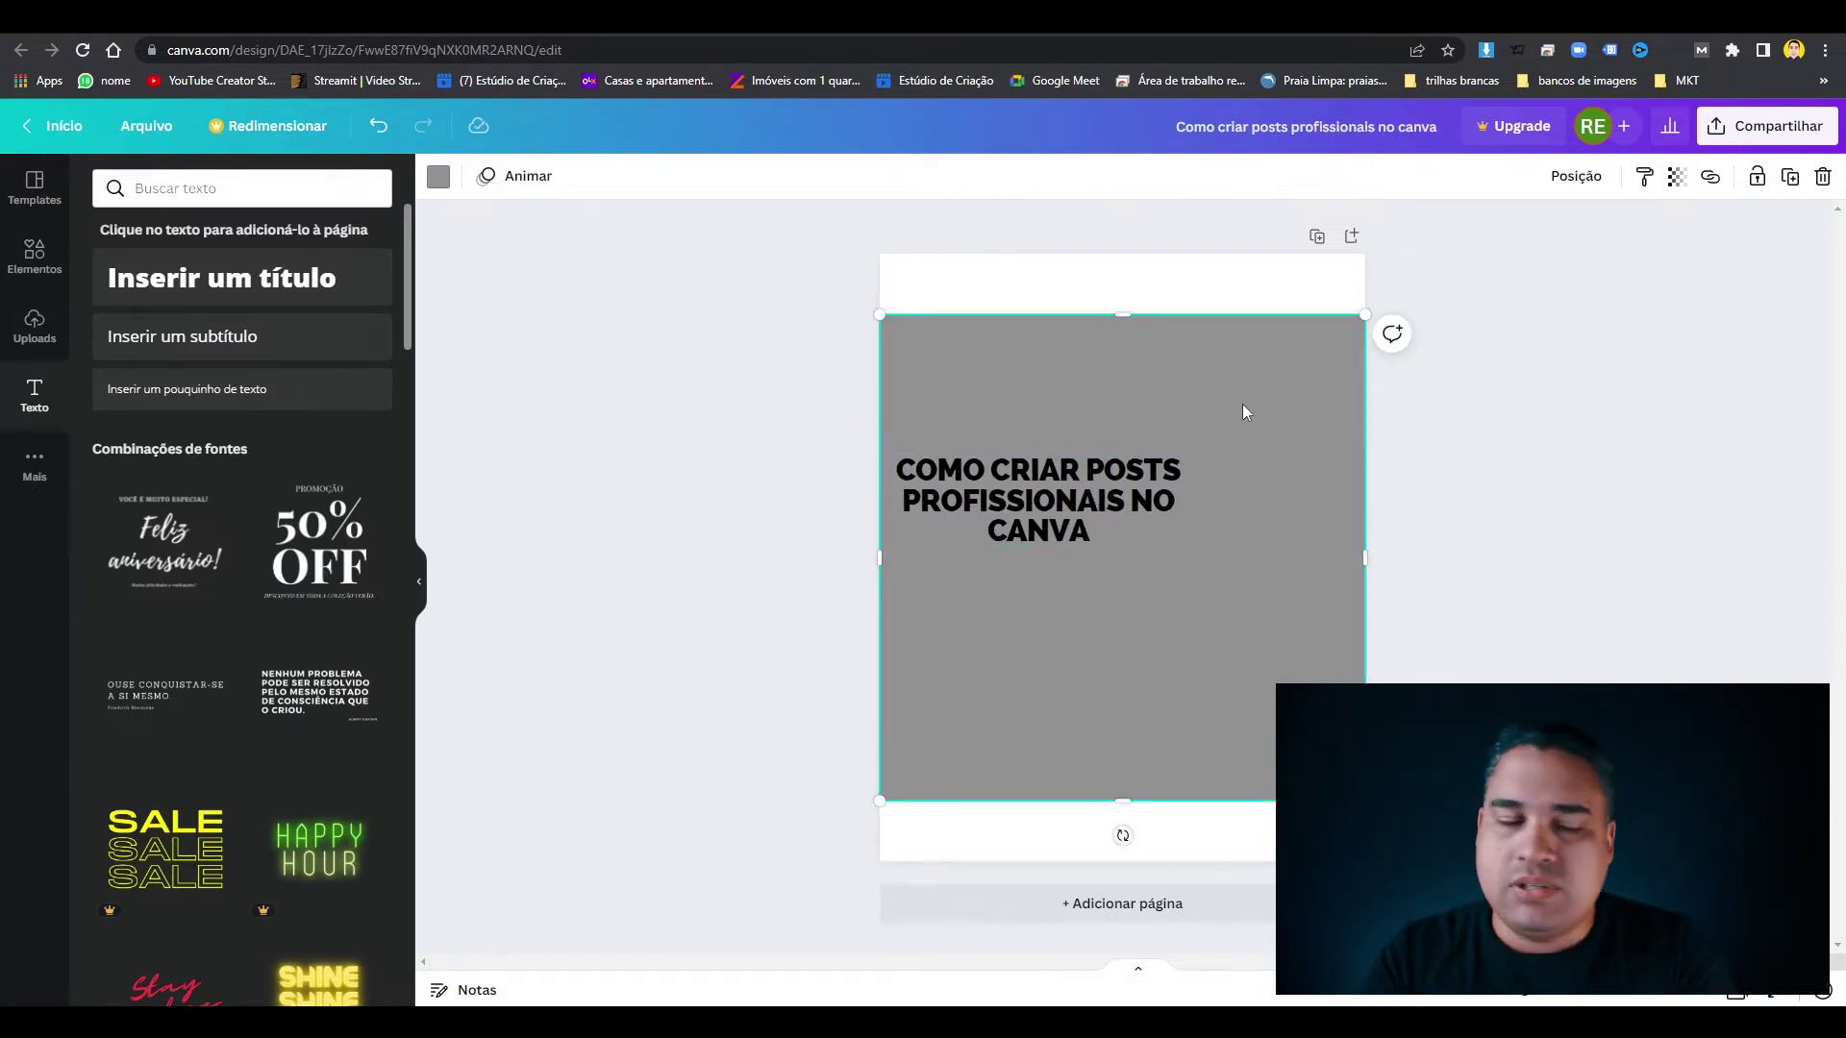
key(Delete)
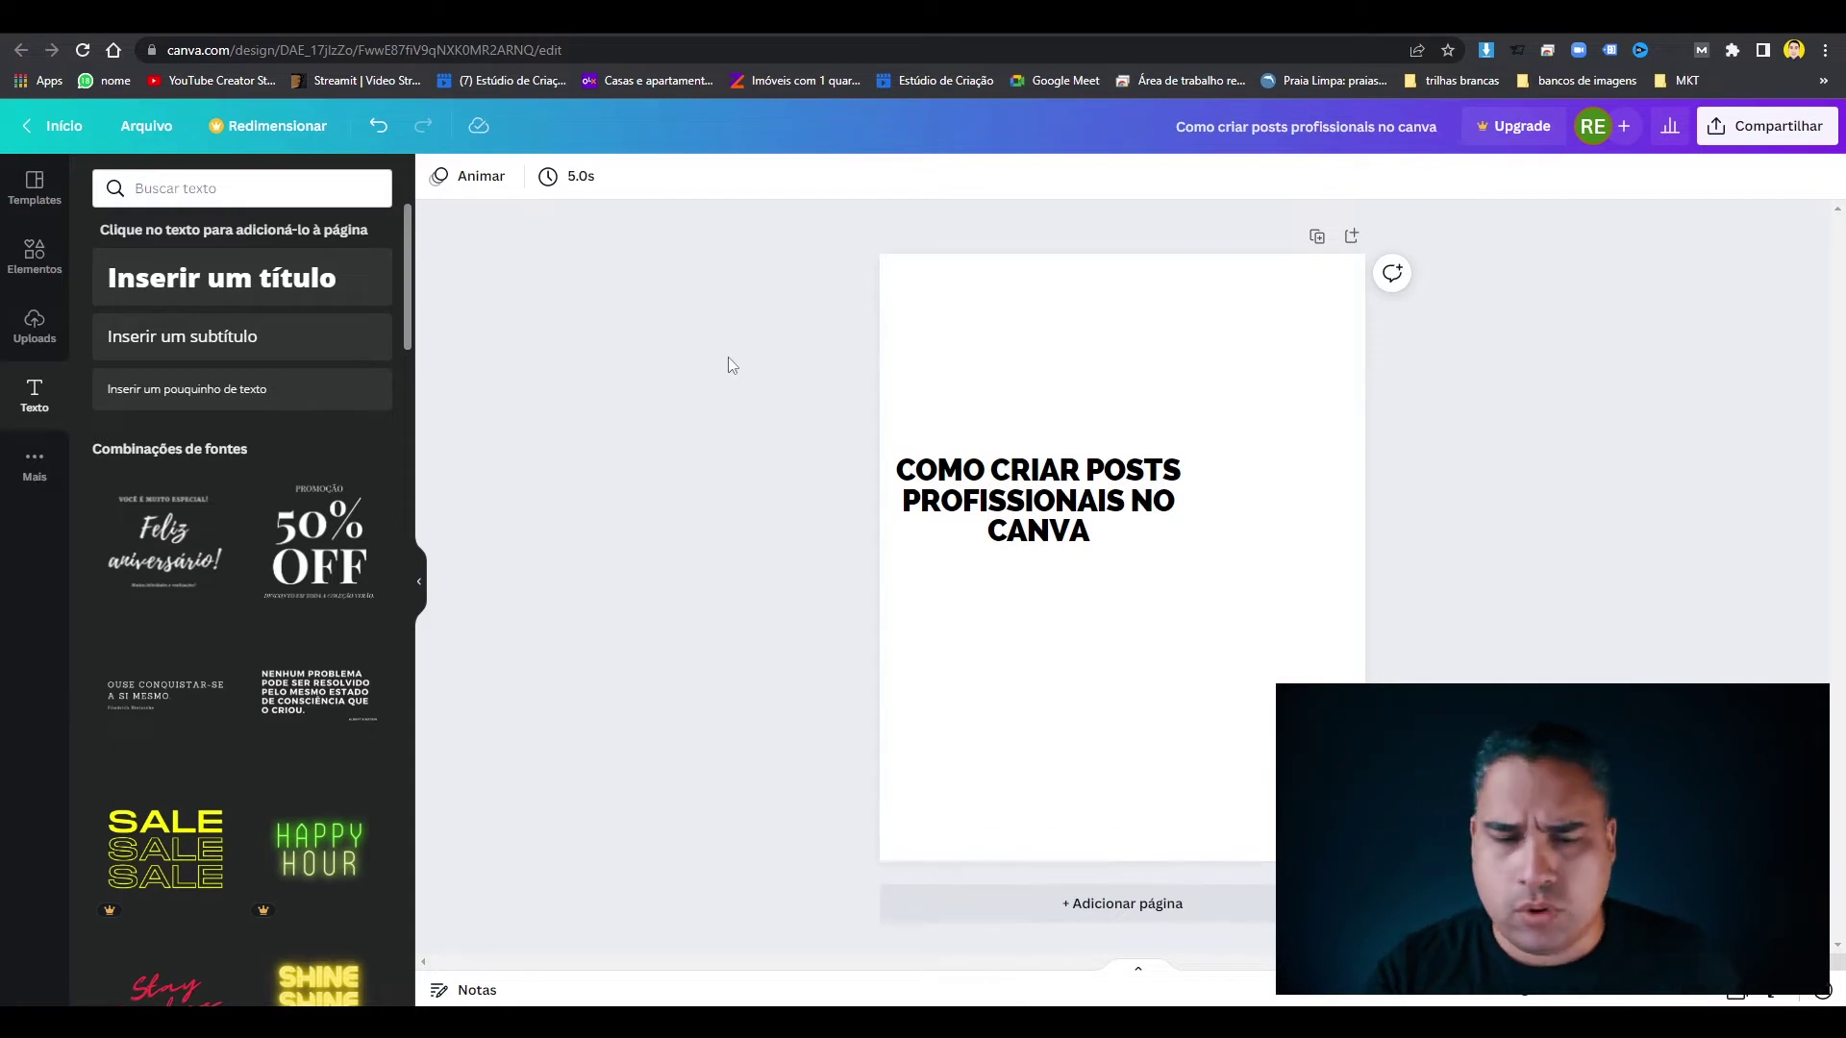
Search the elements for "gradiente" and set the pink-to-blue gradient image as the page background.
click(33, 255)
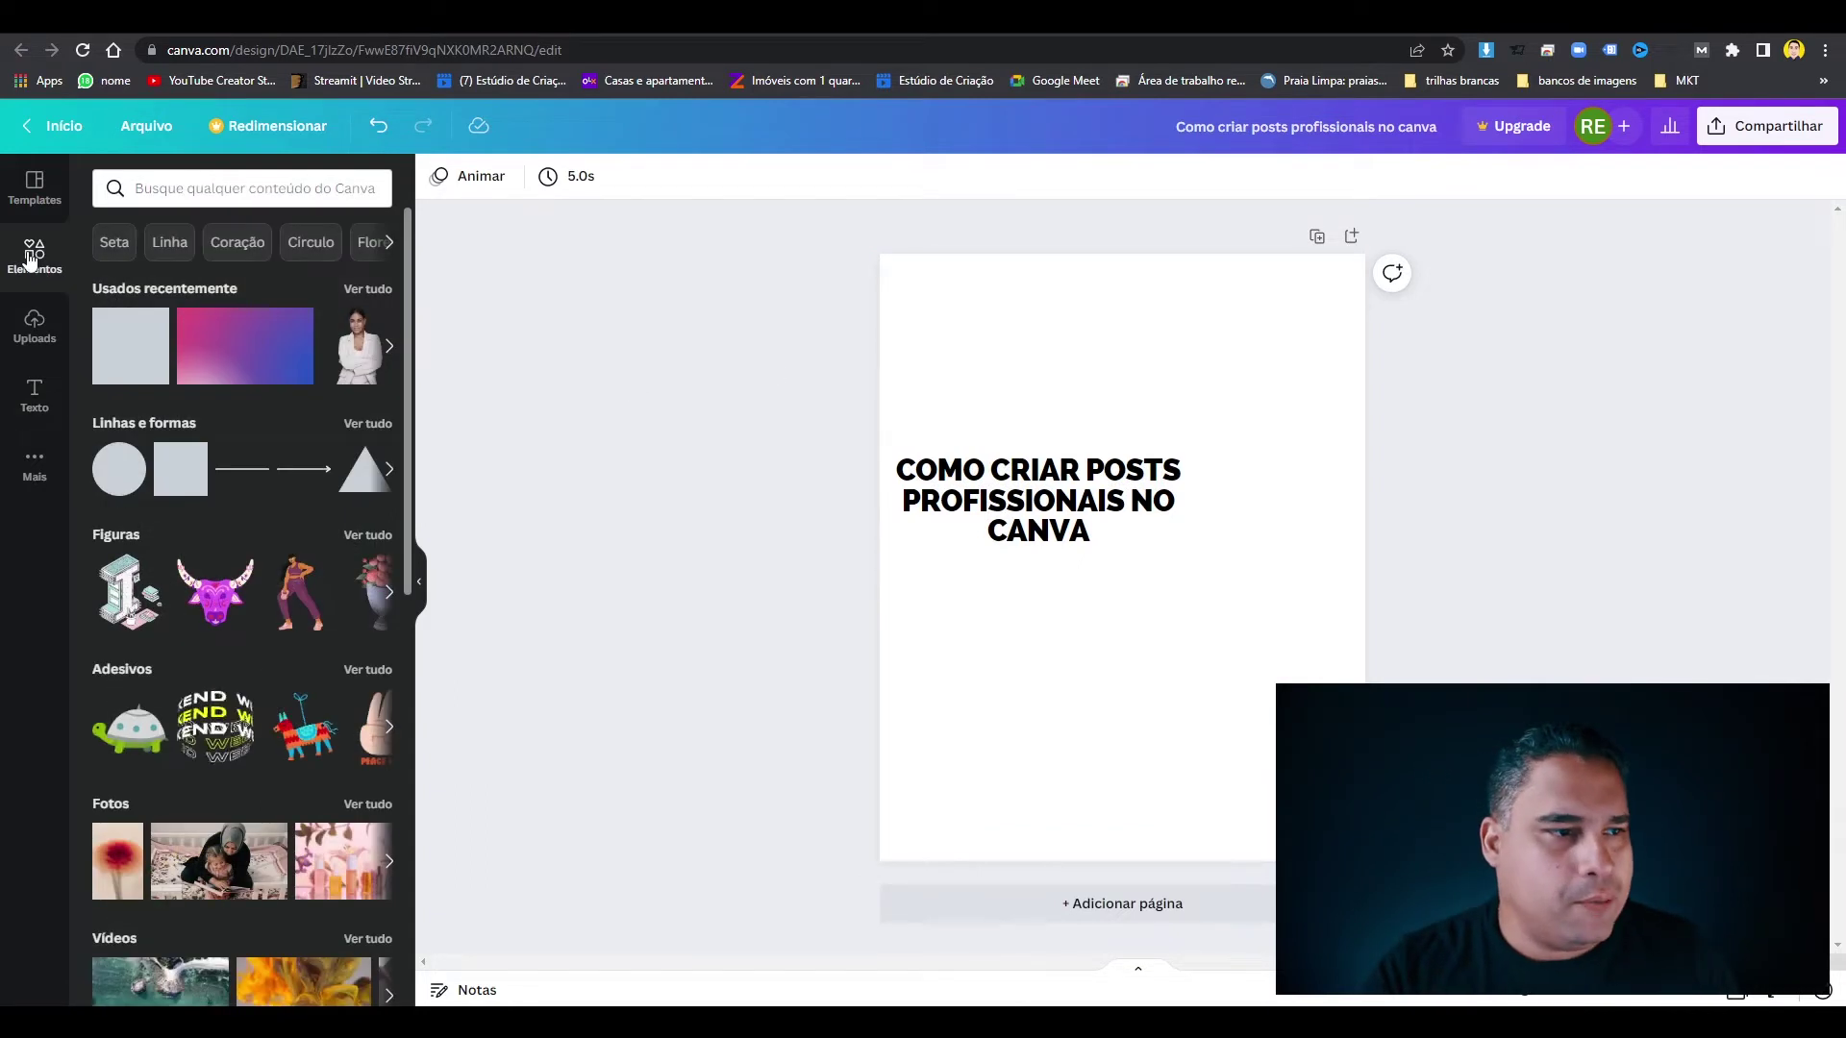
click(191, 195)
text(gradi)
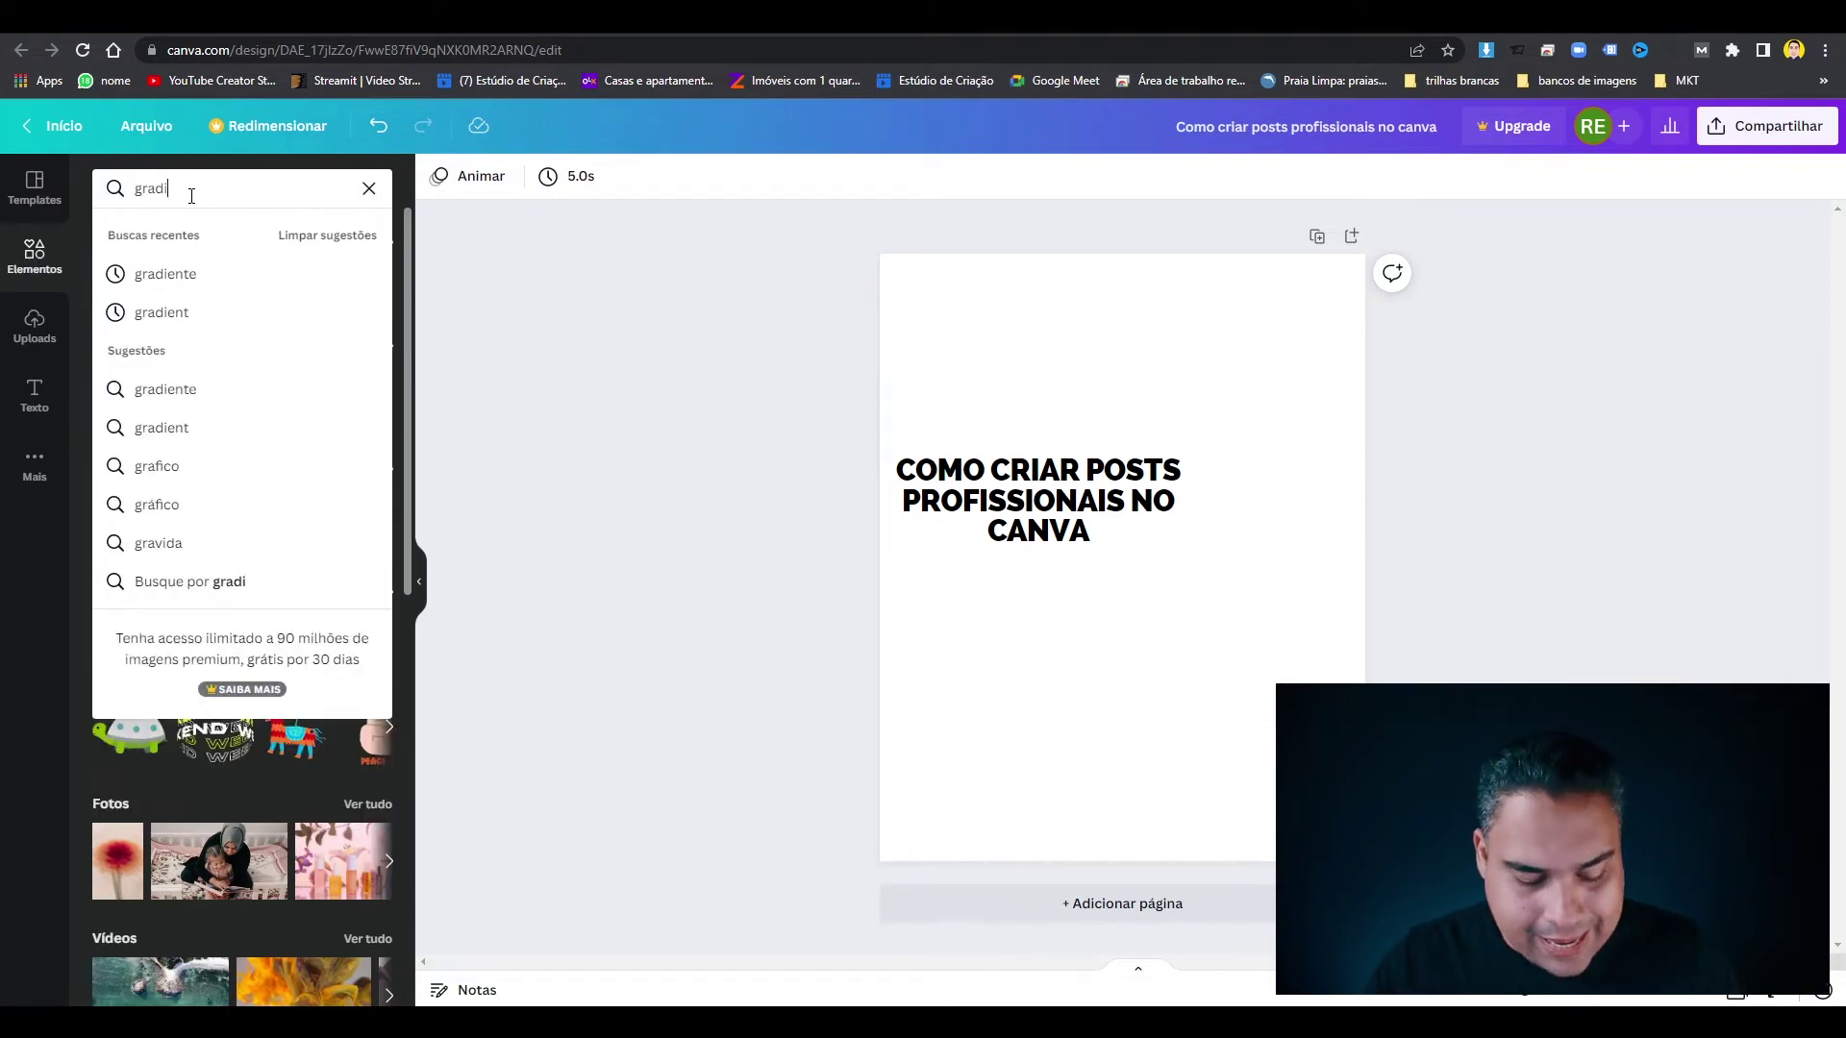
text(ente)
key(Return)
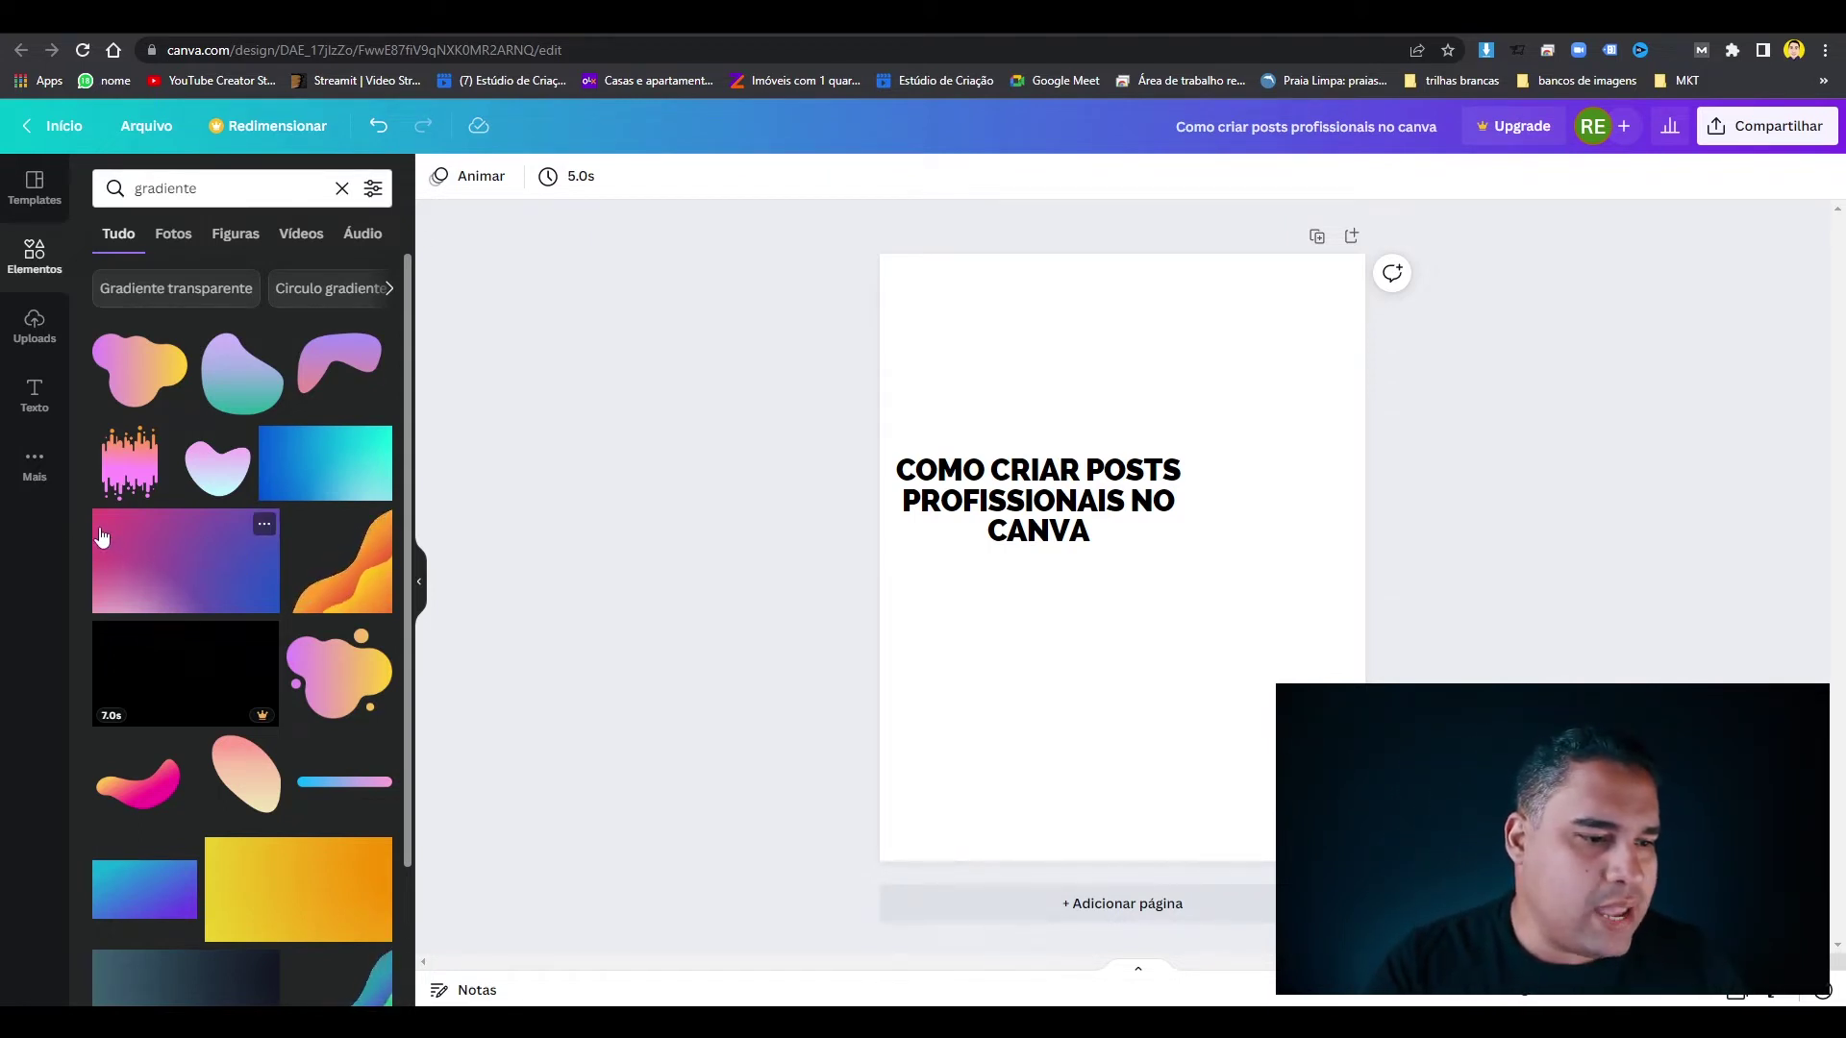
drag(162, 573, 926, 334)
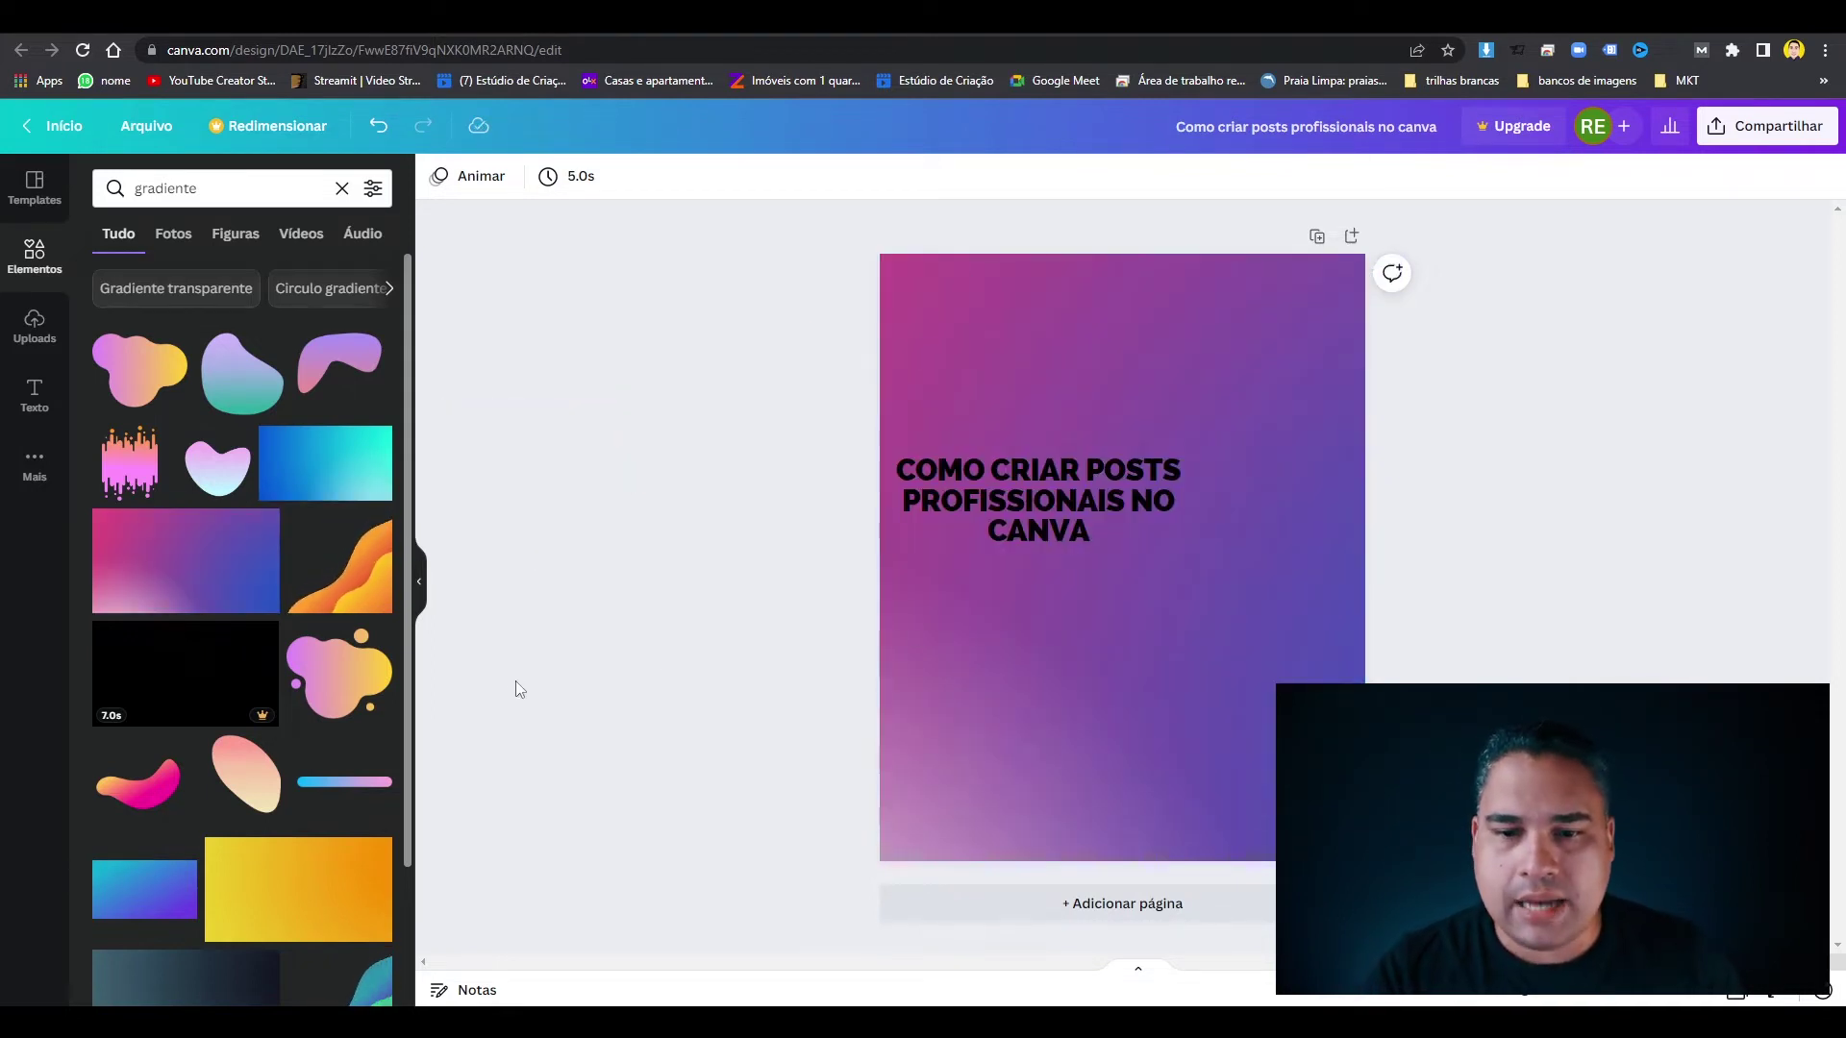
Delete the gradient background and insert the same pink-to-blue gradient as a free image in the upper part of the page.
click(1329, 512)
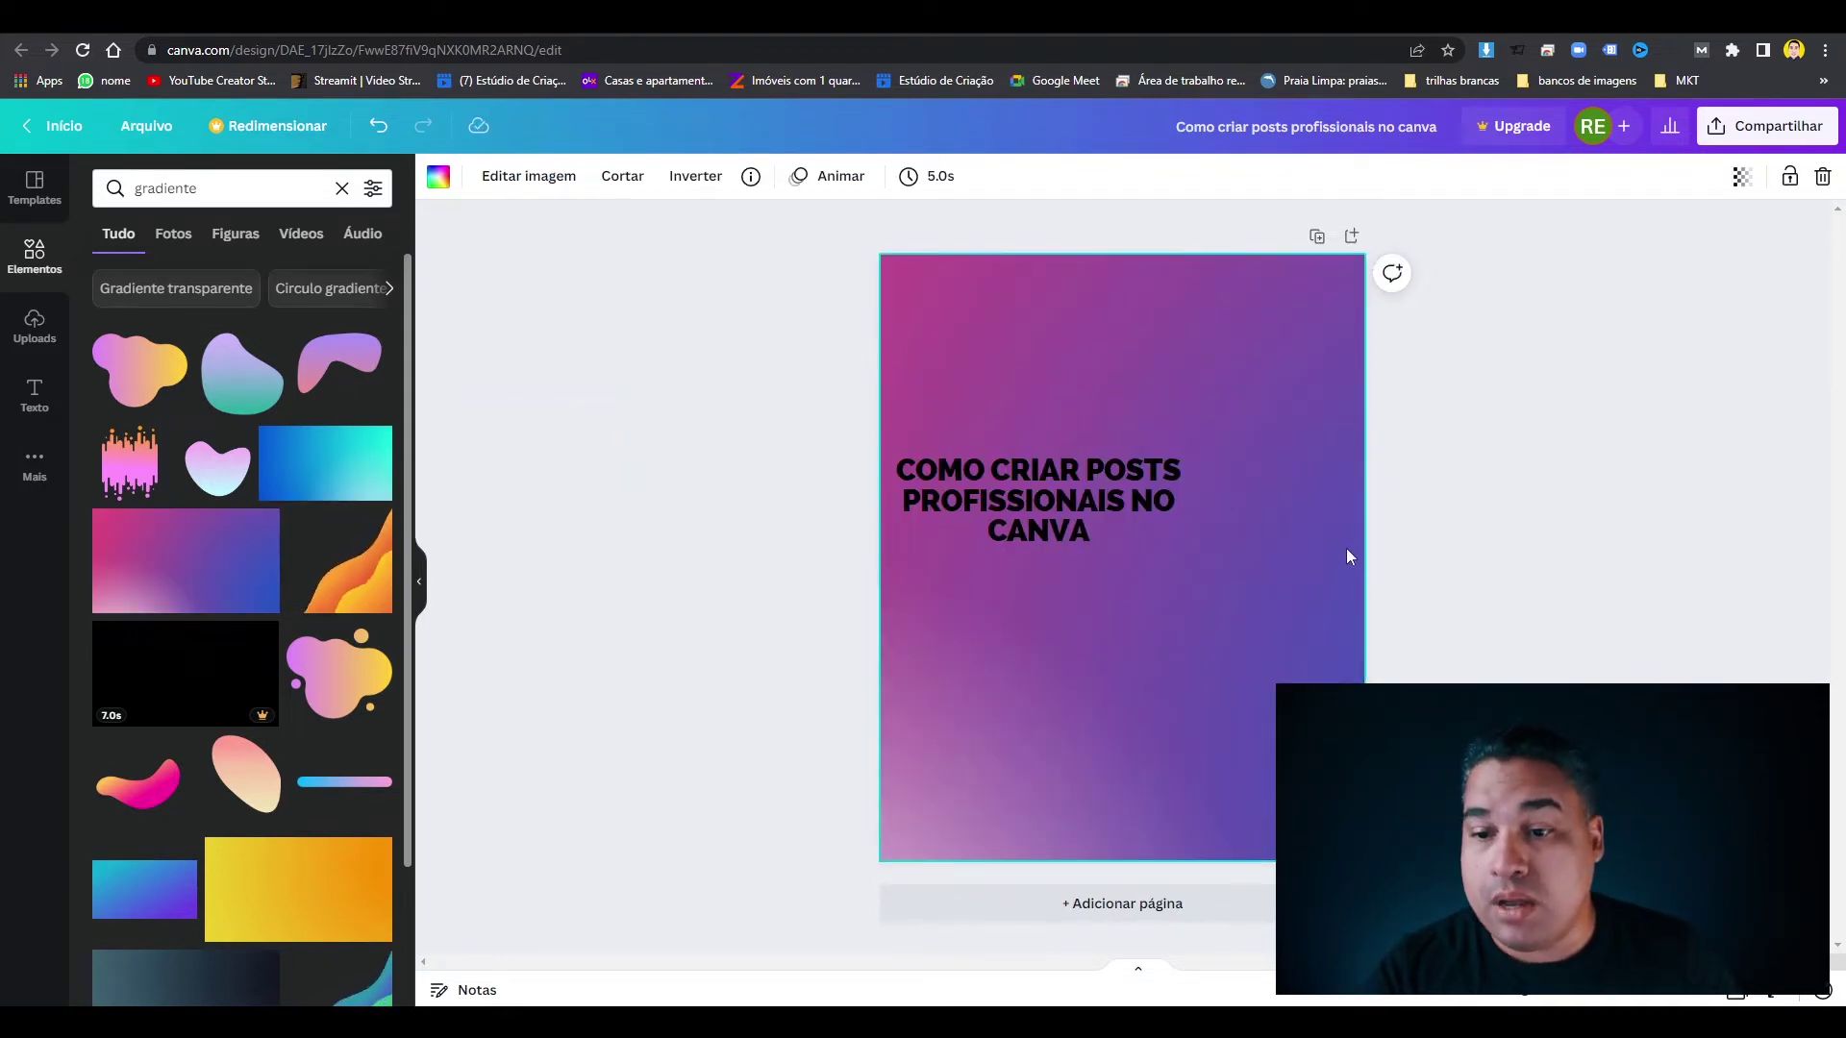
key(Delete)
drag(185, 560, 796, 378)
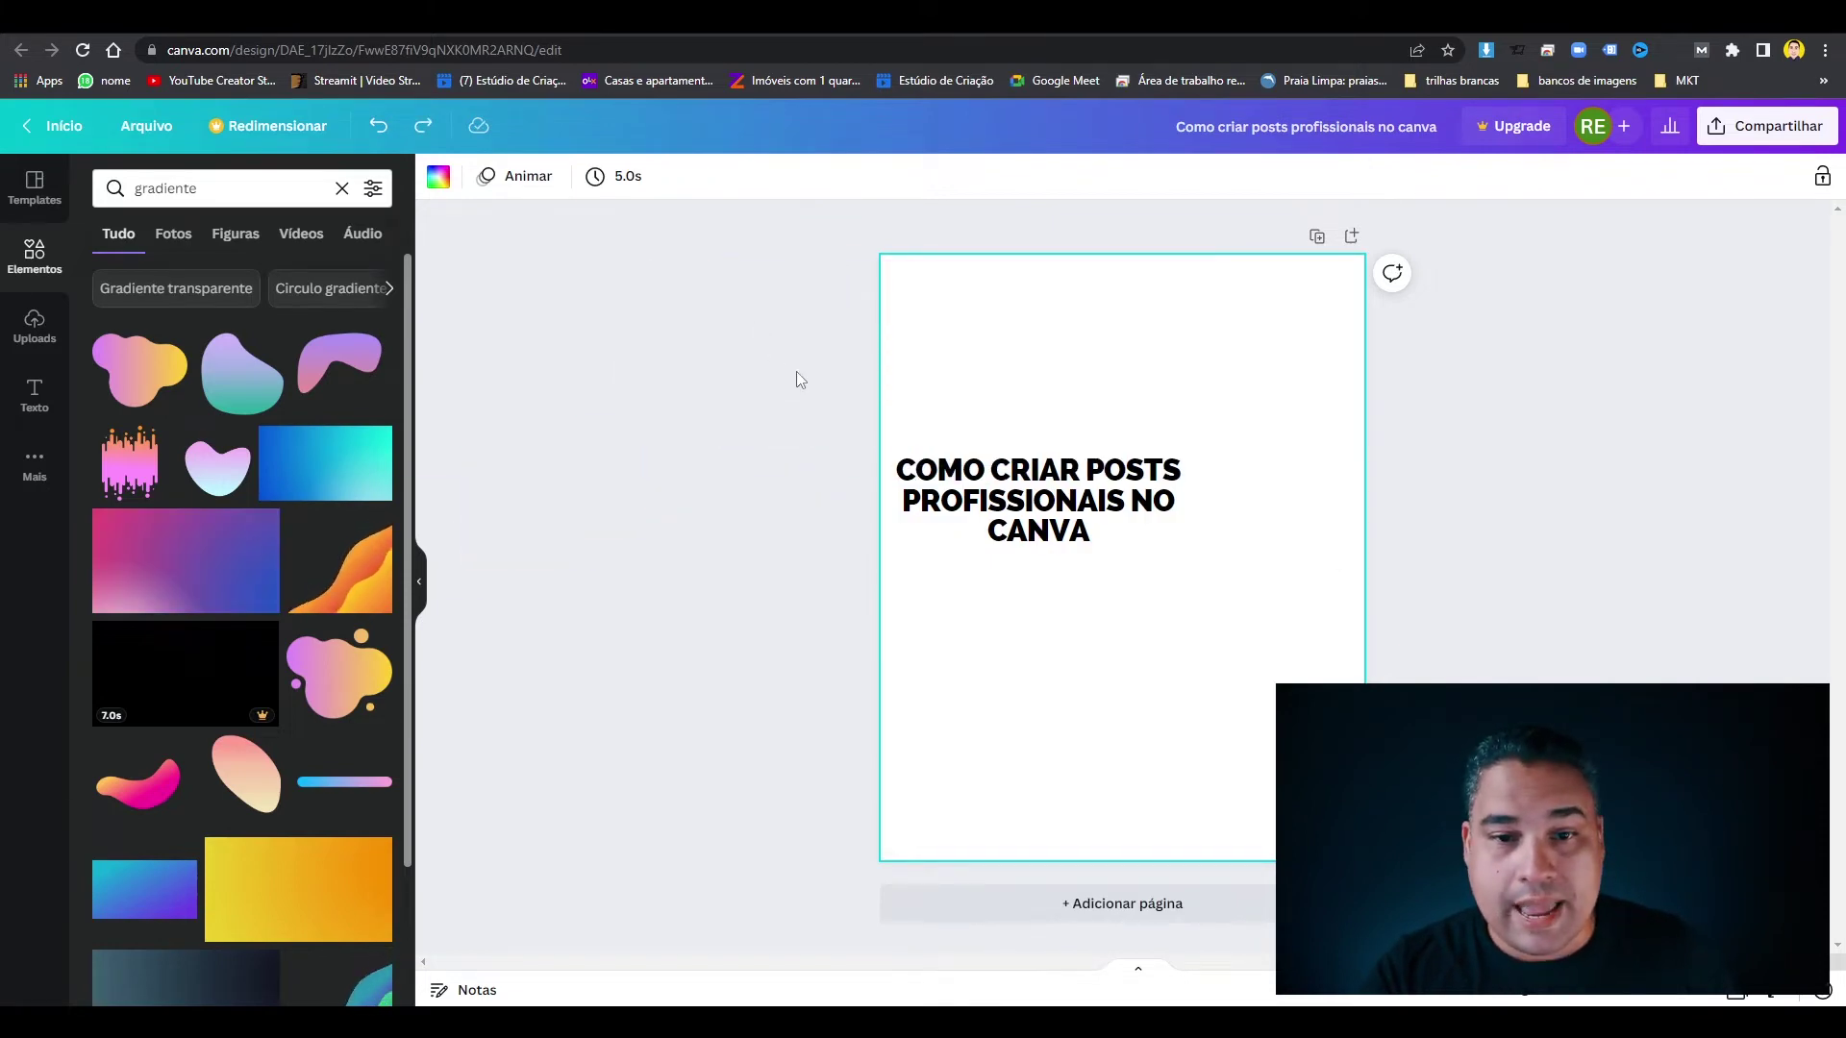
drag(185, 560, 1130, 385)
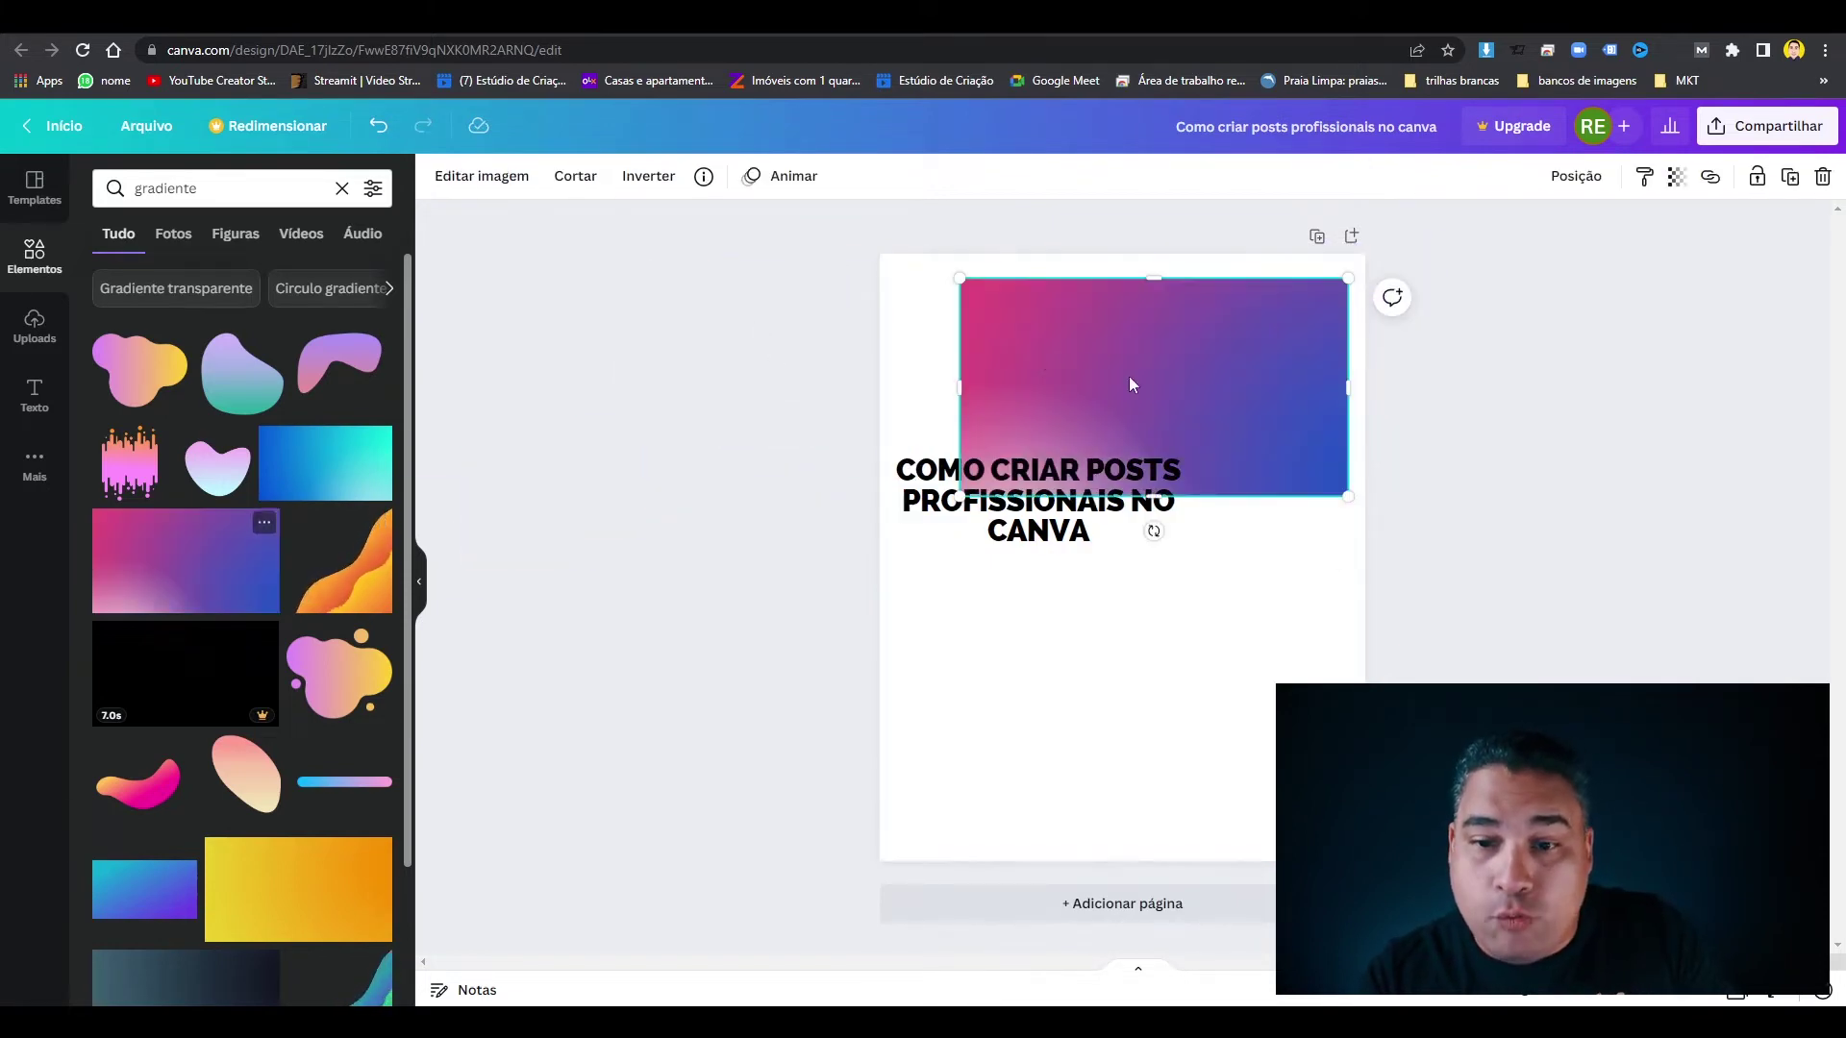
Stretch the gradient image to cover the whole page and move the title to the page's centre.
drag(1155, 534, 1154, 862)
drag(962, 568, 878, 556)
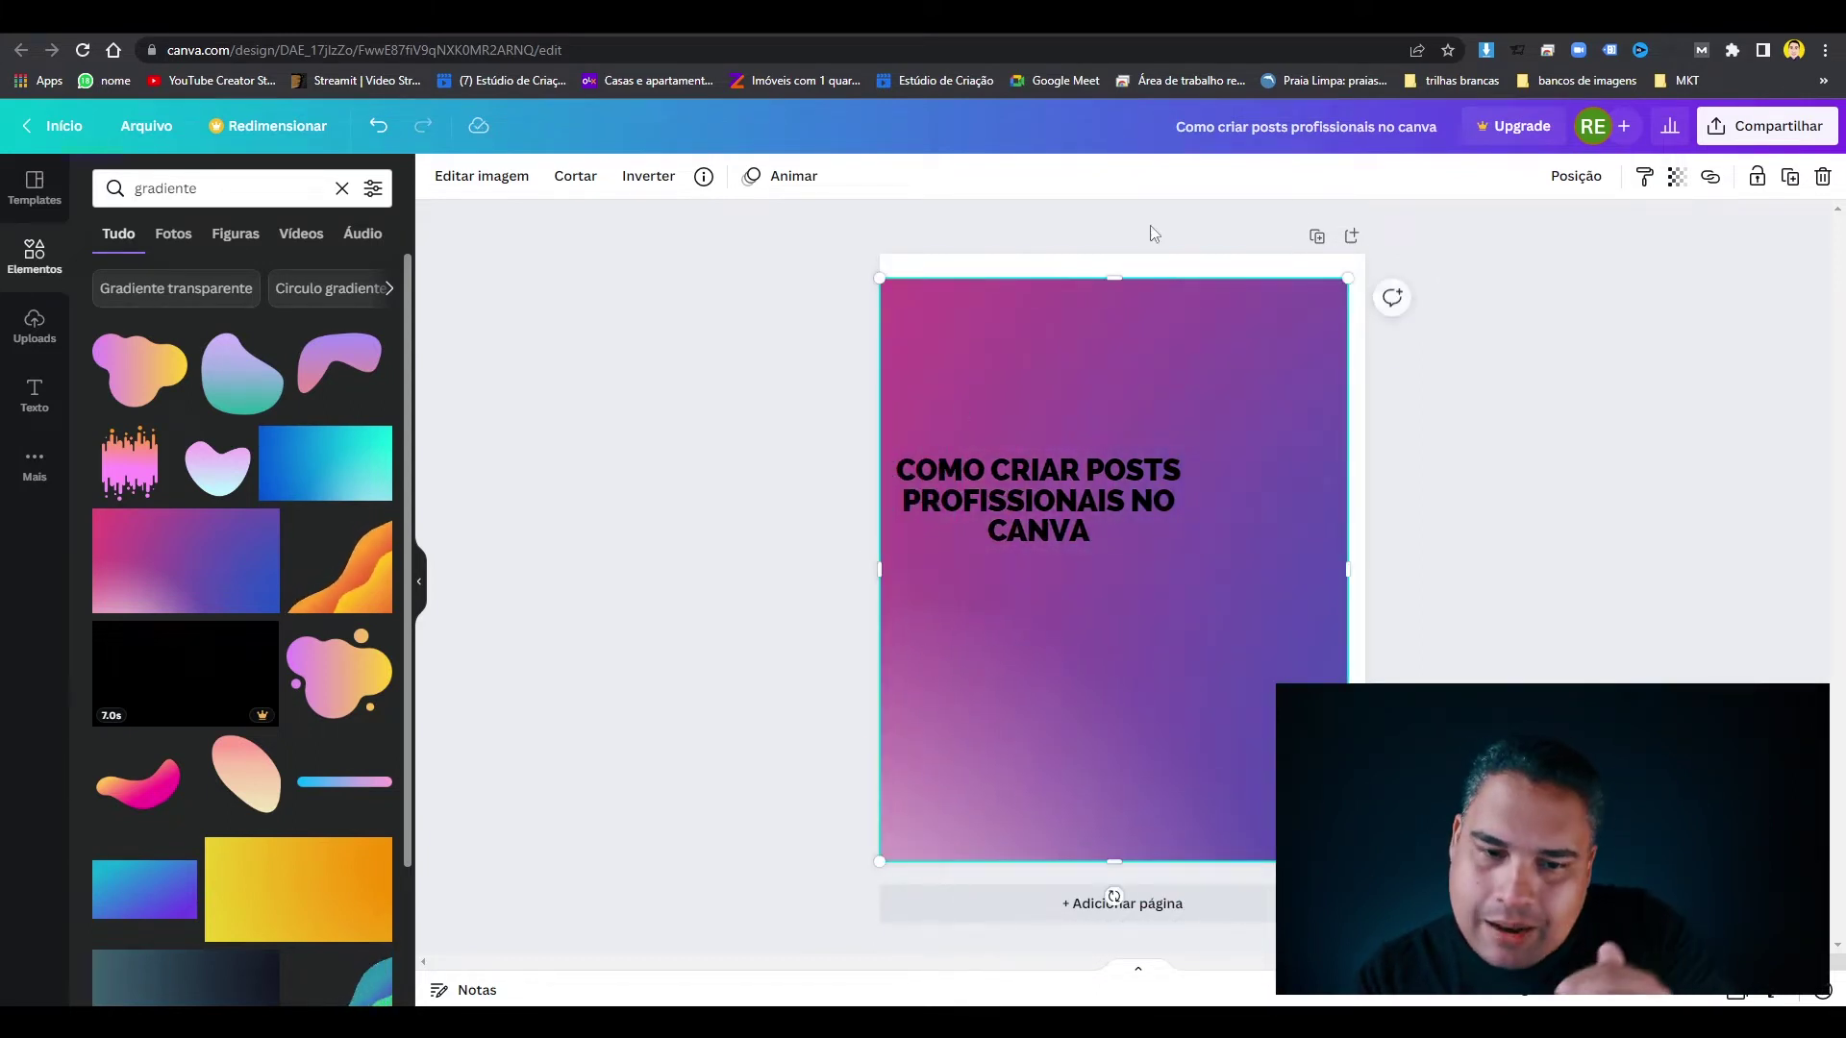
drag(1350, 280, 1367, 252)
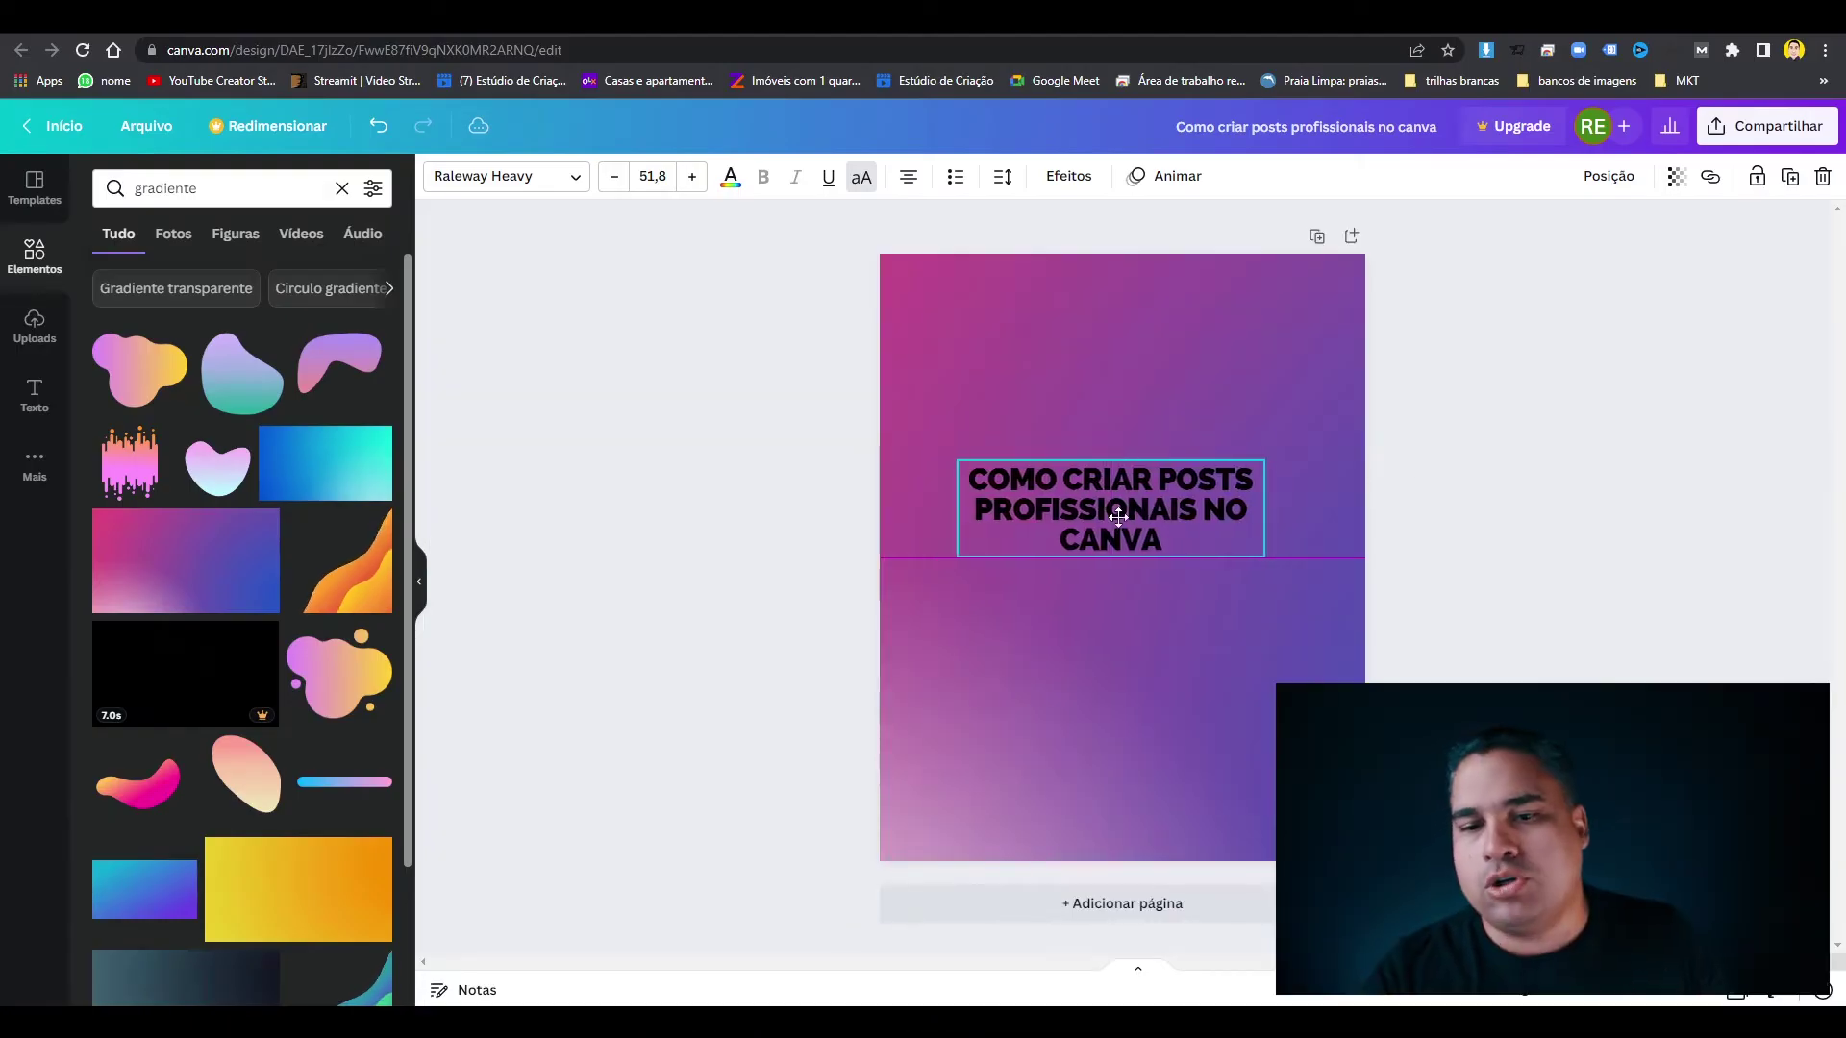
drag(1119, 515, 1129, 541)
Delete the gradient background and add a square from the lines and shapes.
click(1243, 378)
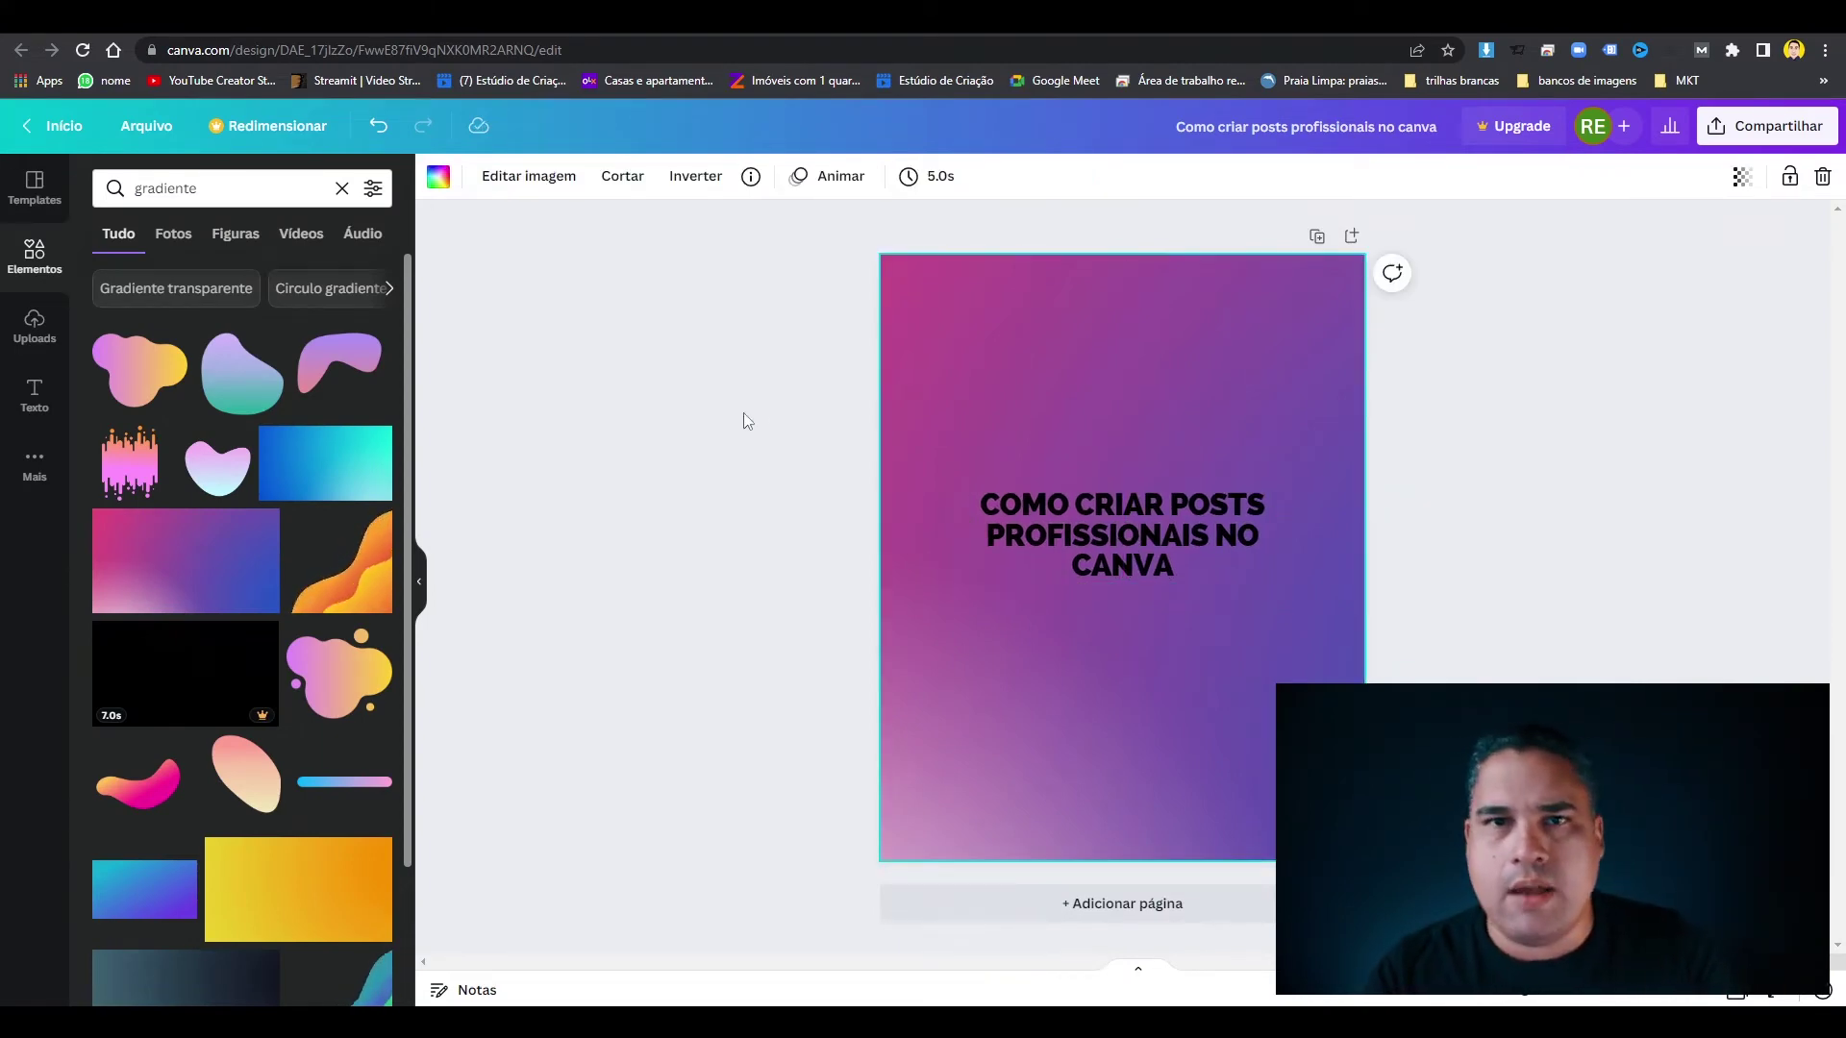
key(Delete)
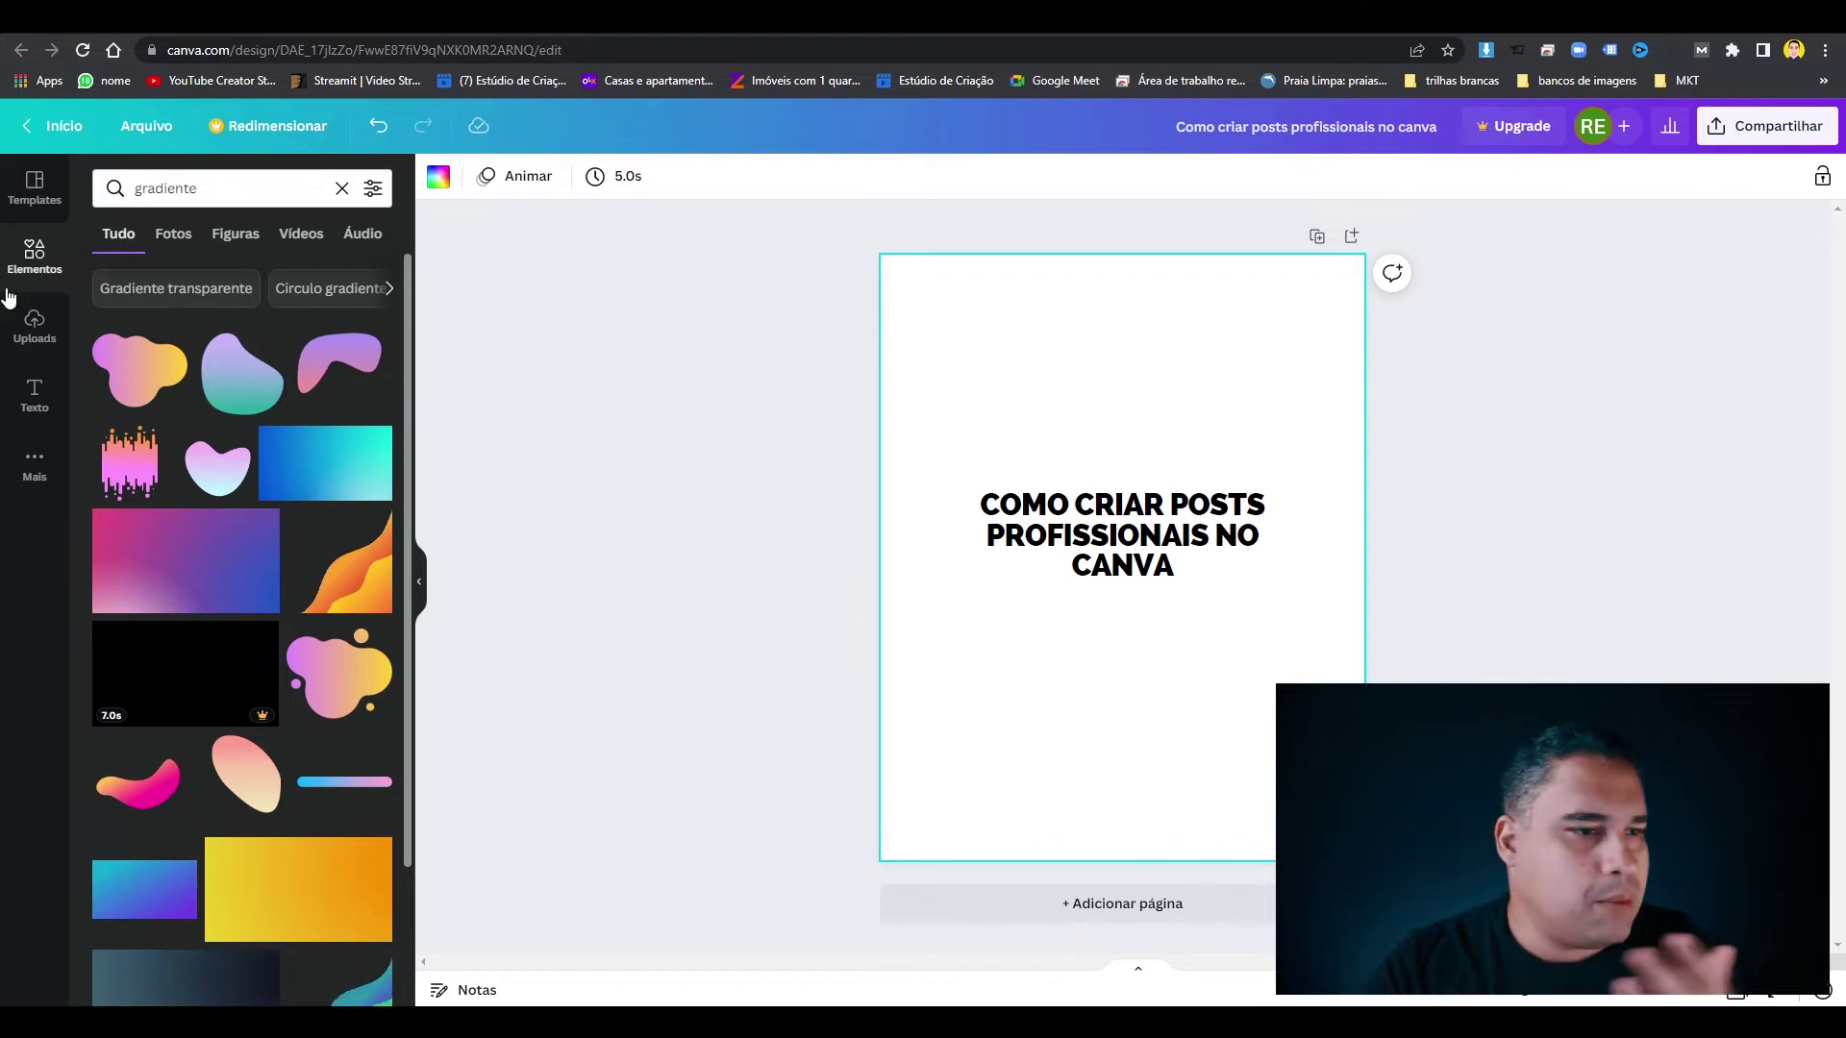
click(39, 262)
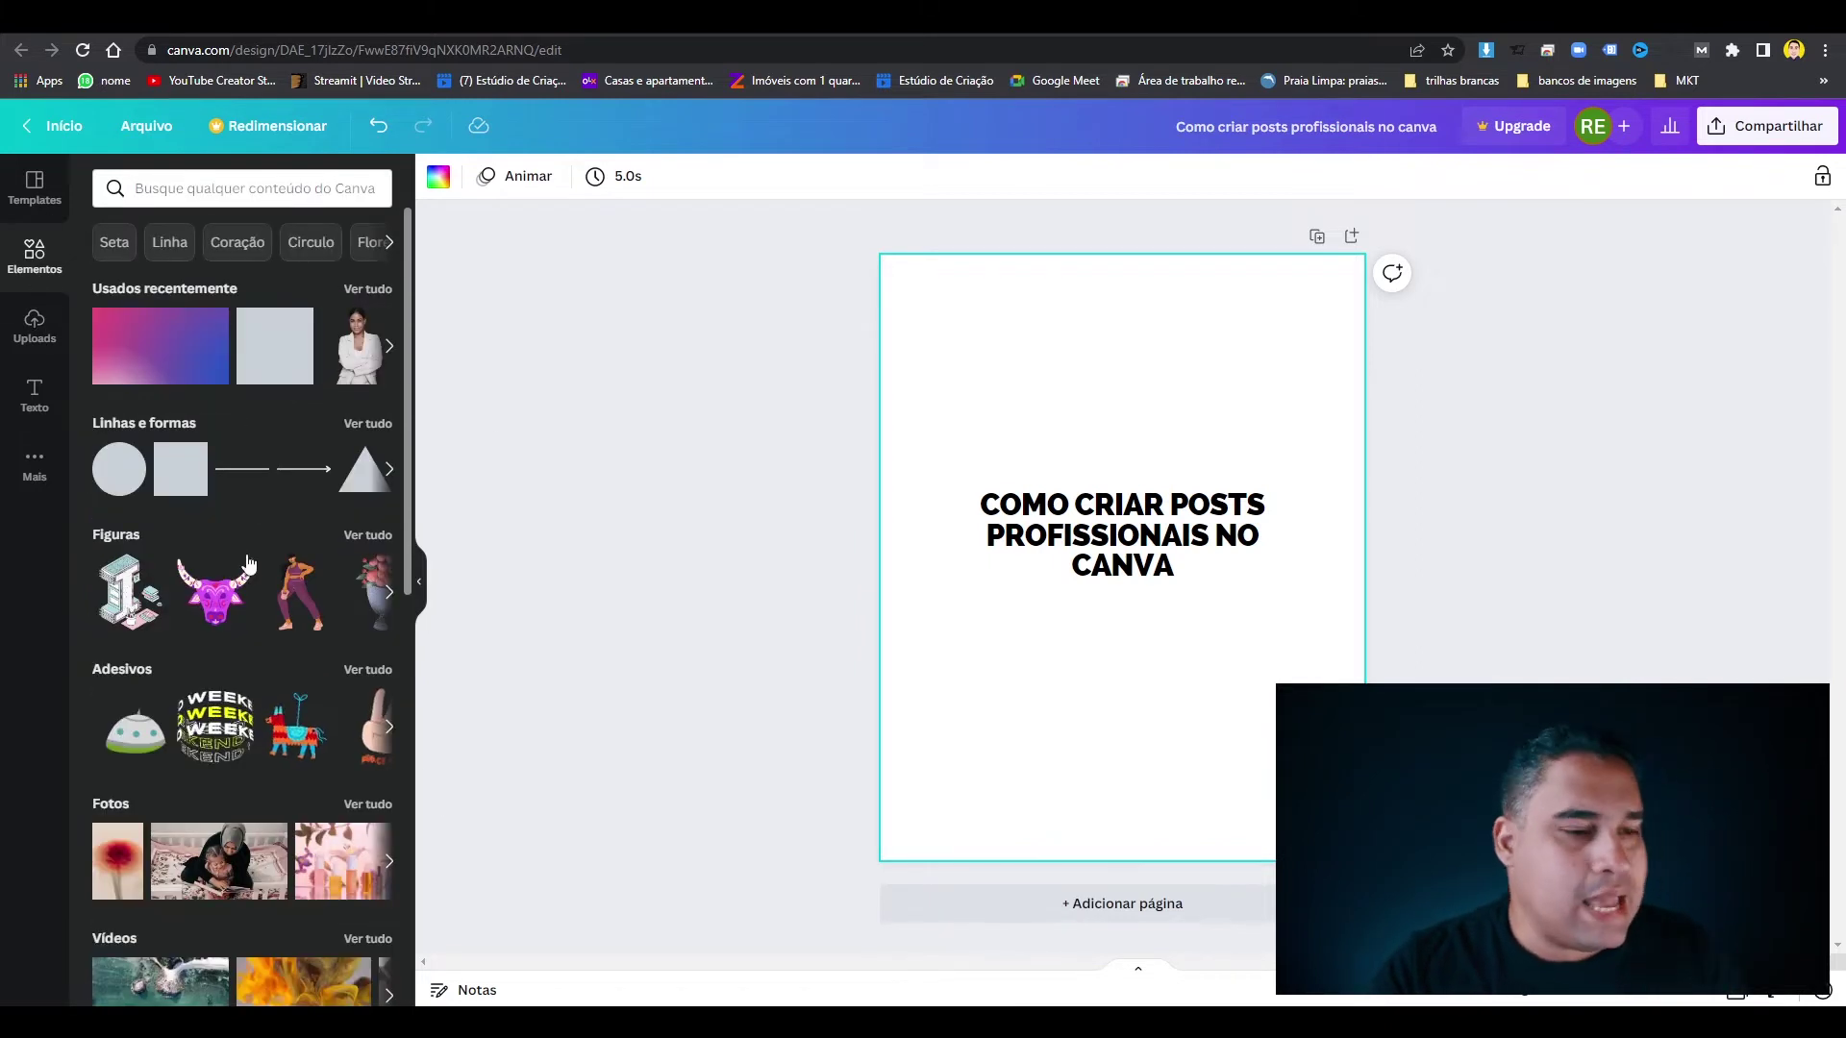
click(167, 493)
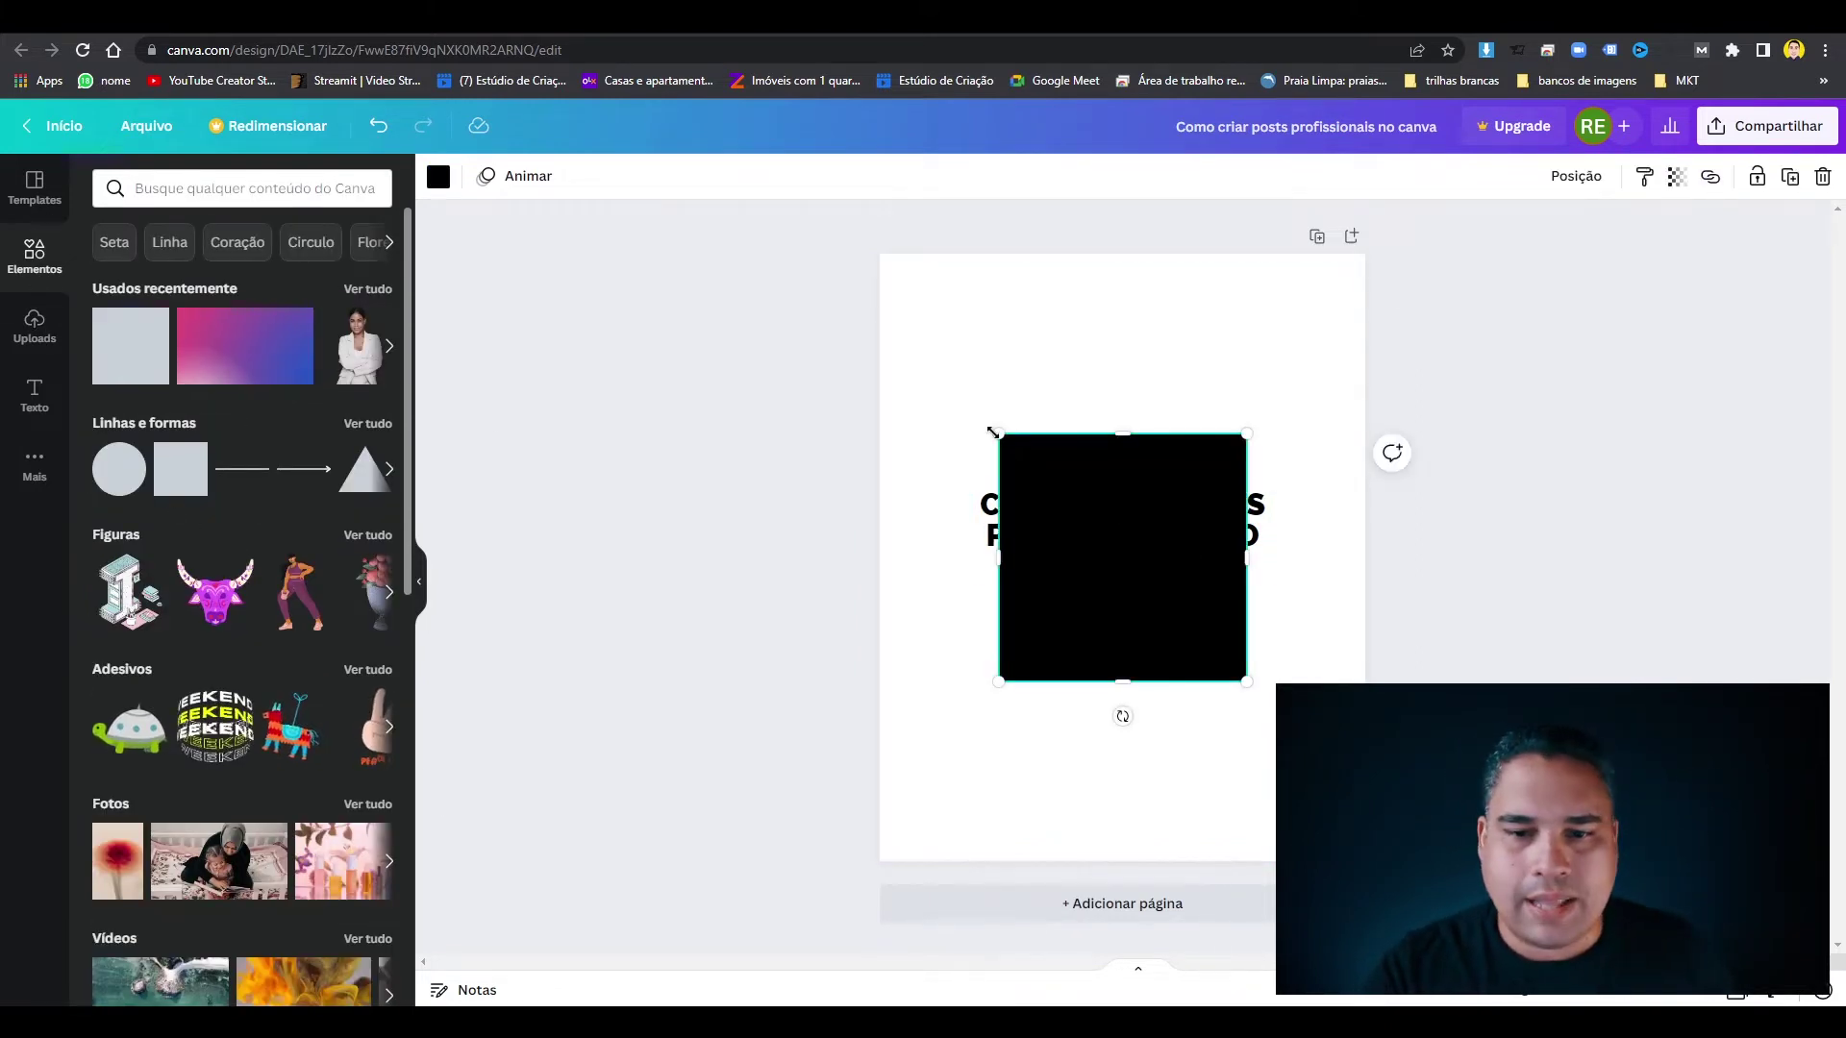
Stretch the square to cover the whole page and recolour it with the lighter purple from the default colours.
drag(993, 429, 915, 274)
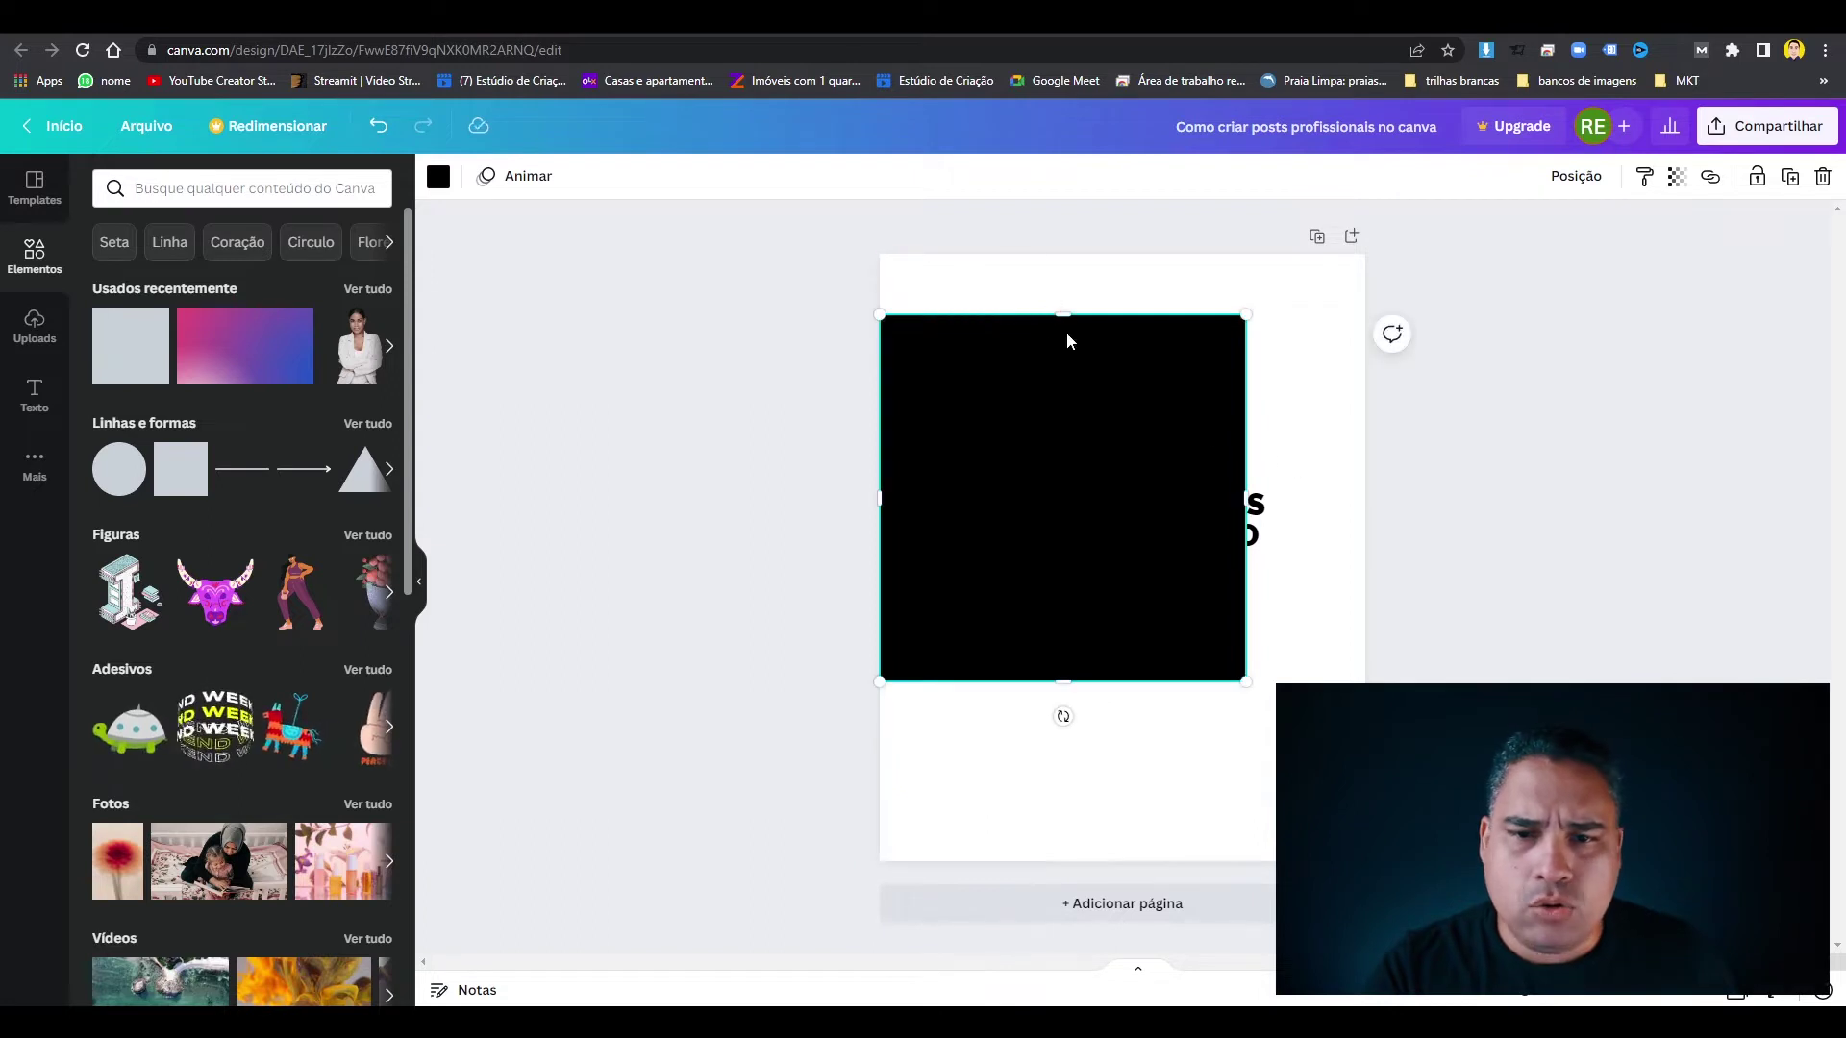
drag(1061, 299, 1062, 256)
drag(1063, 681, 1063, 860)
drag(1295, 561, 1365, 558)
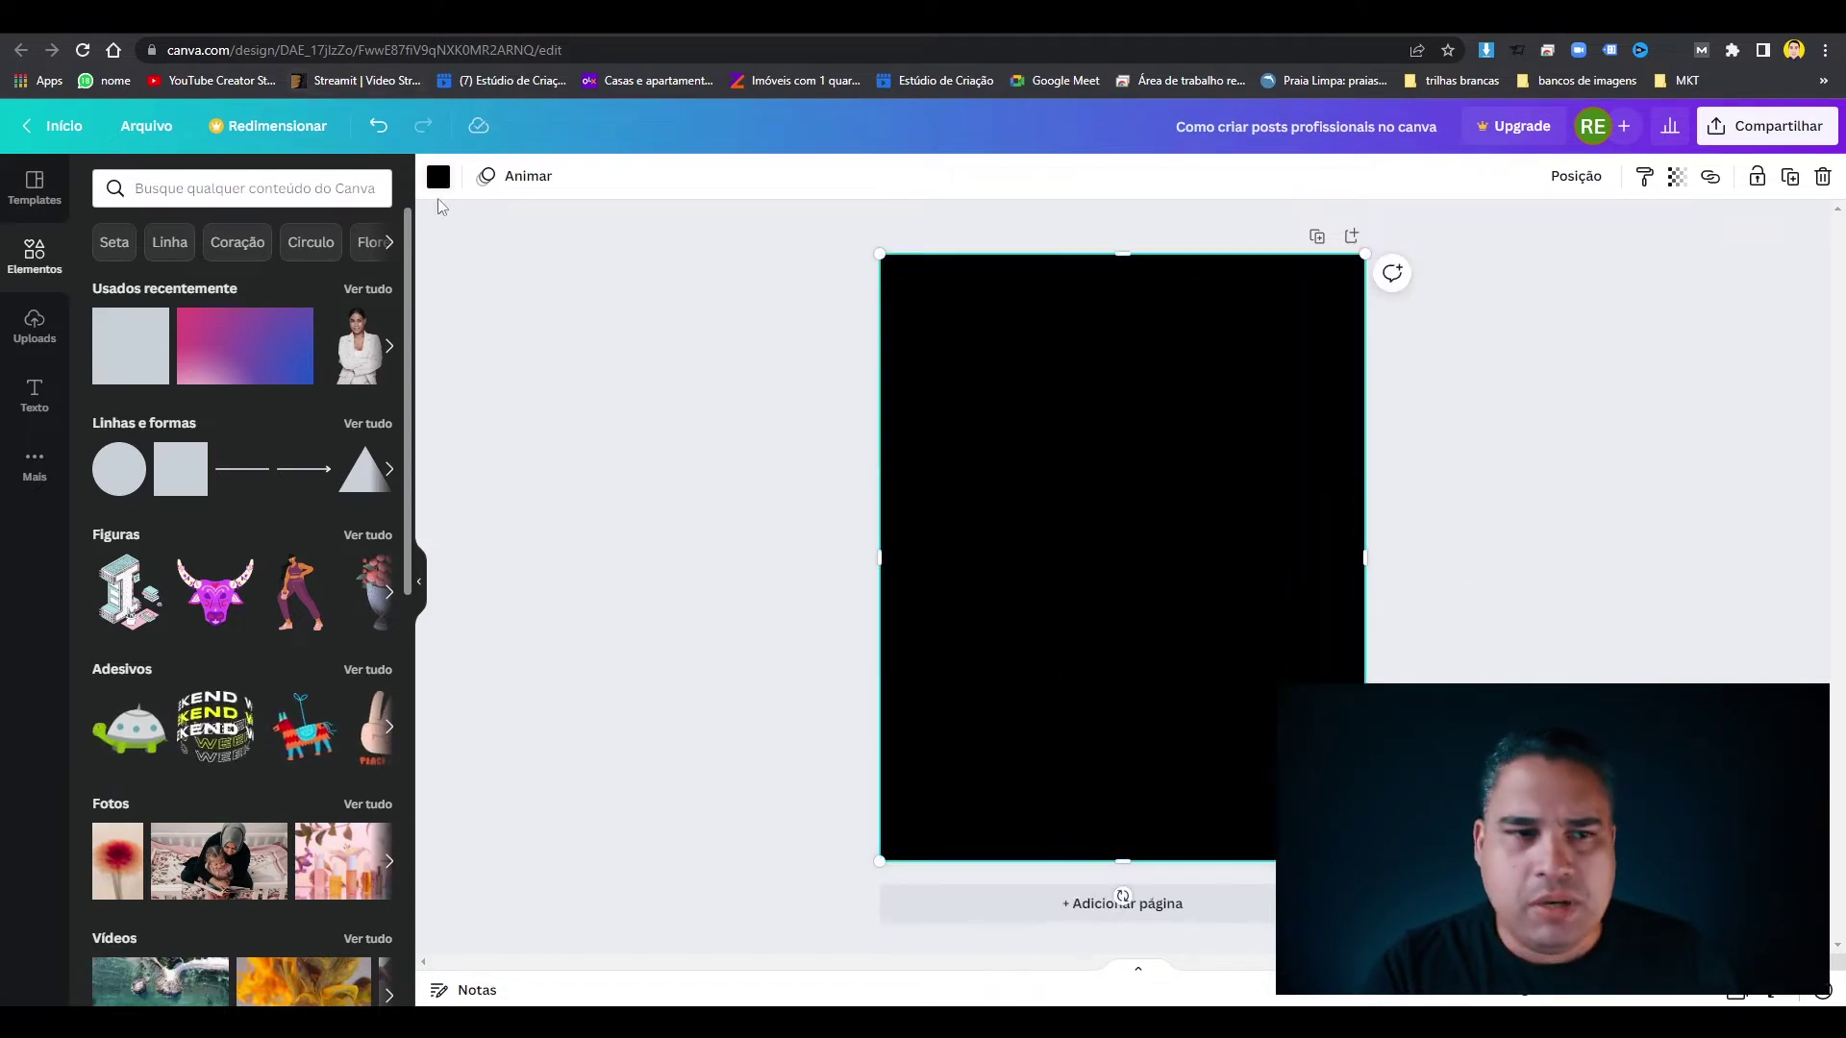
click(438, 181)
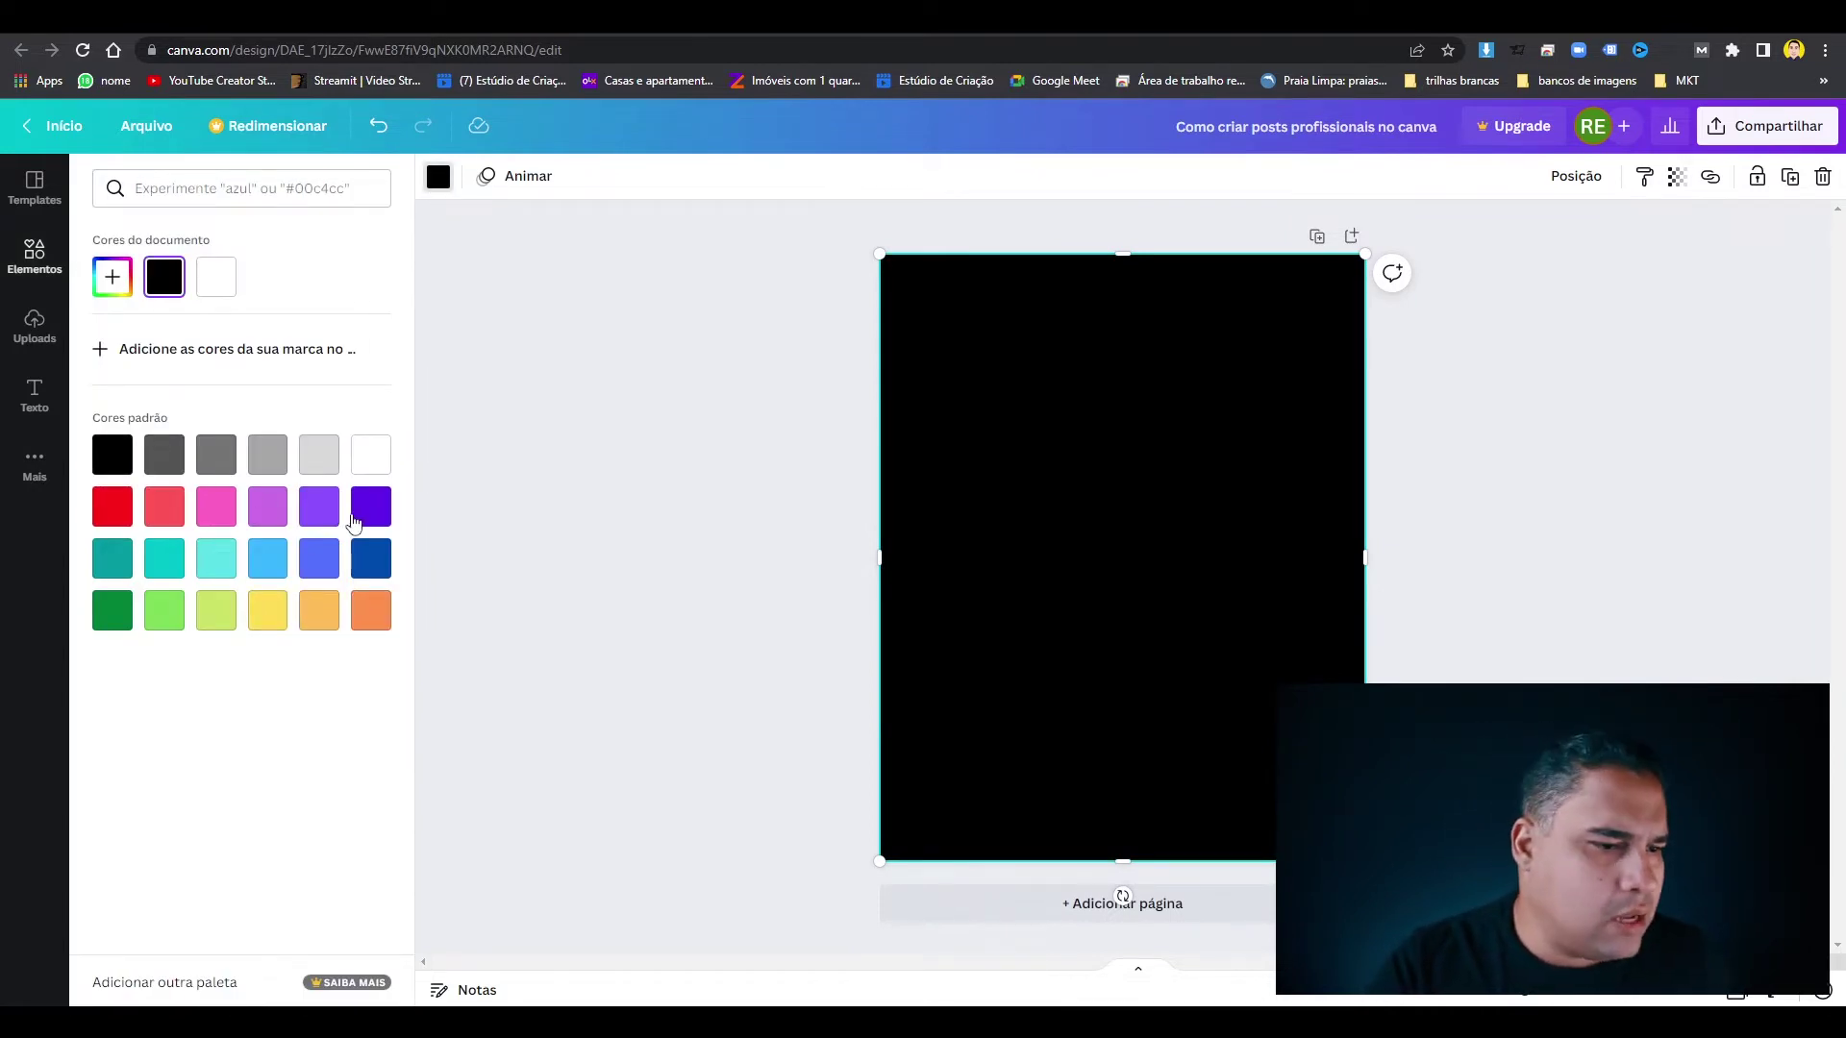
click(321, 510)
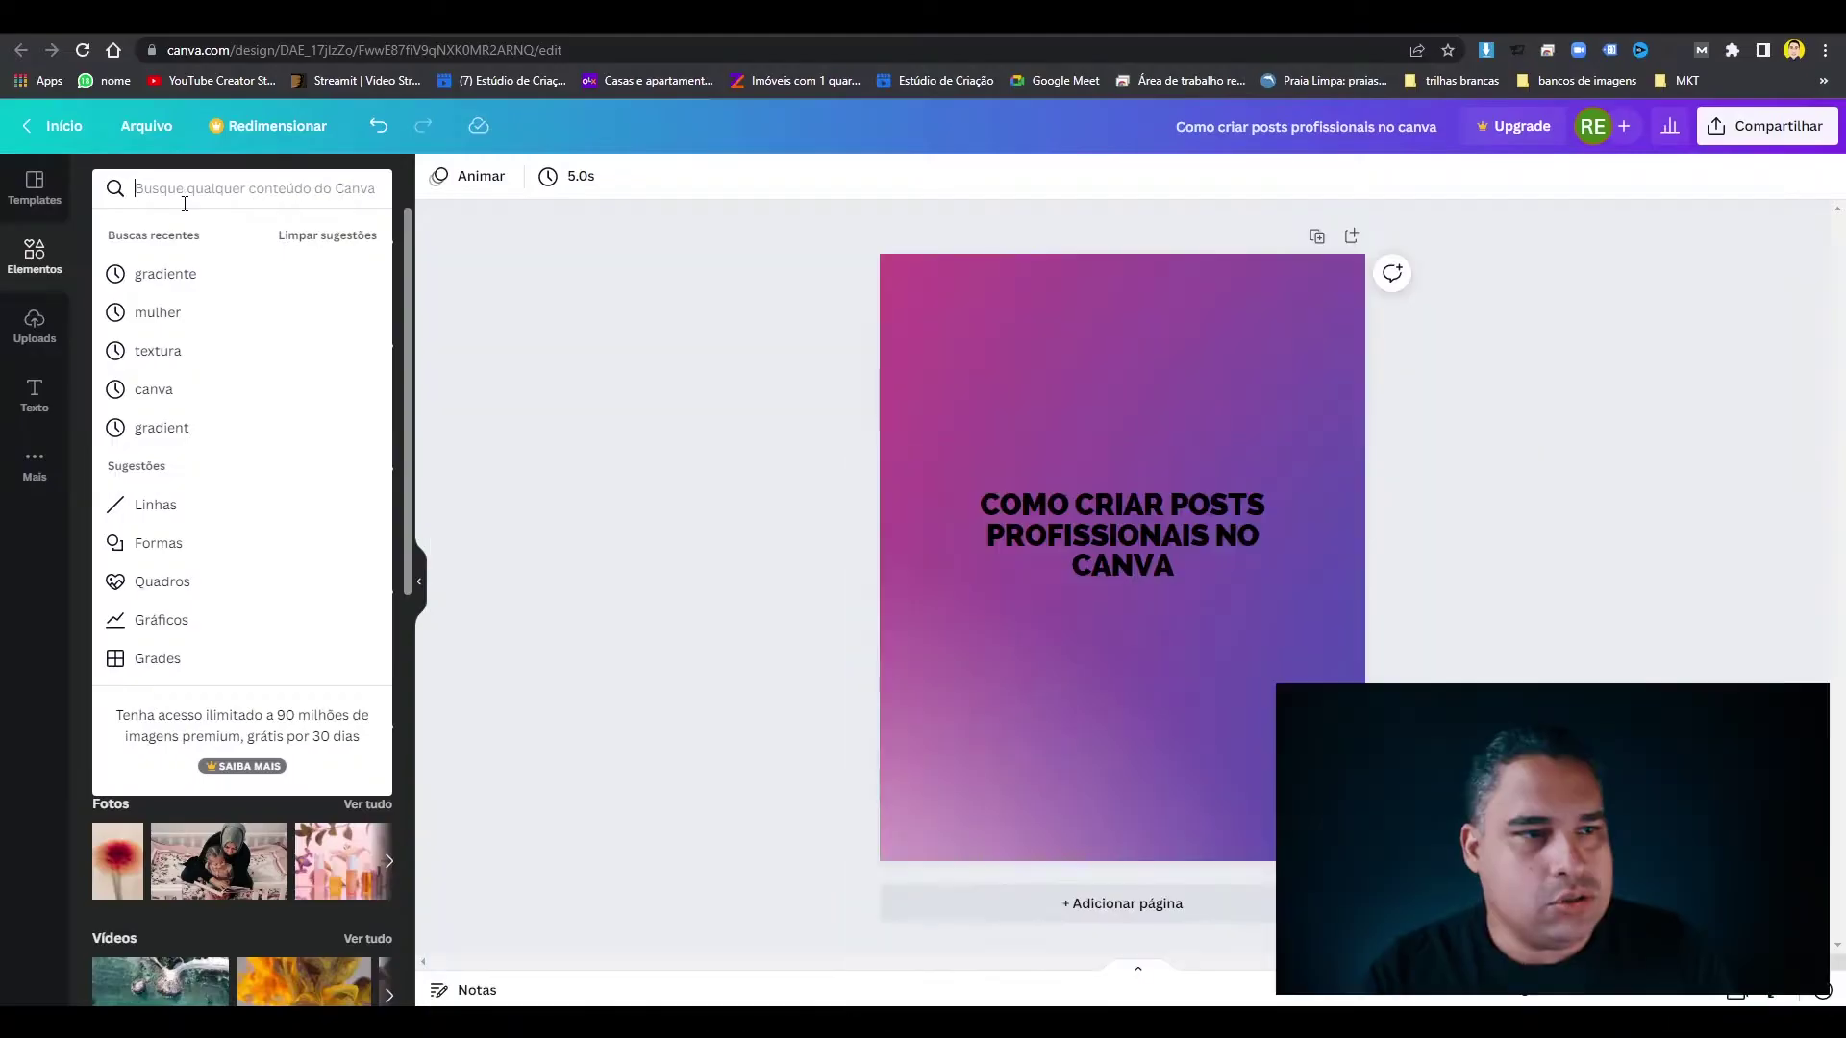
Search the elements for "mulher" and browse the images and illustrations of women.
text(mulhar)
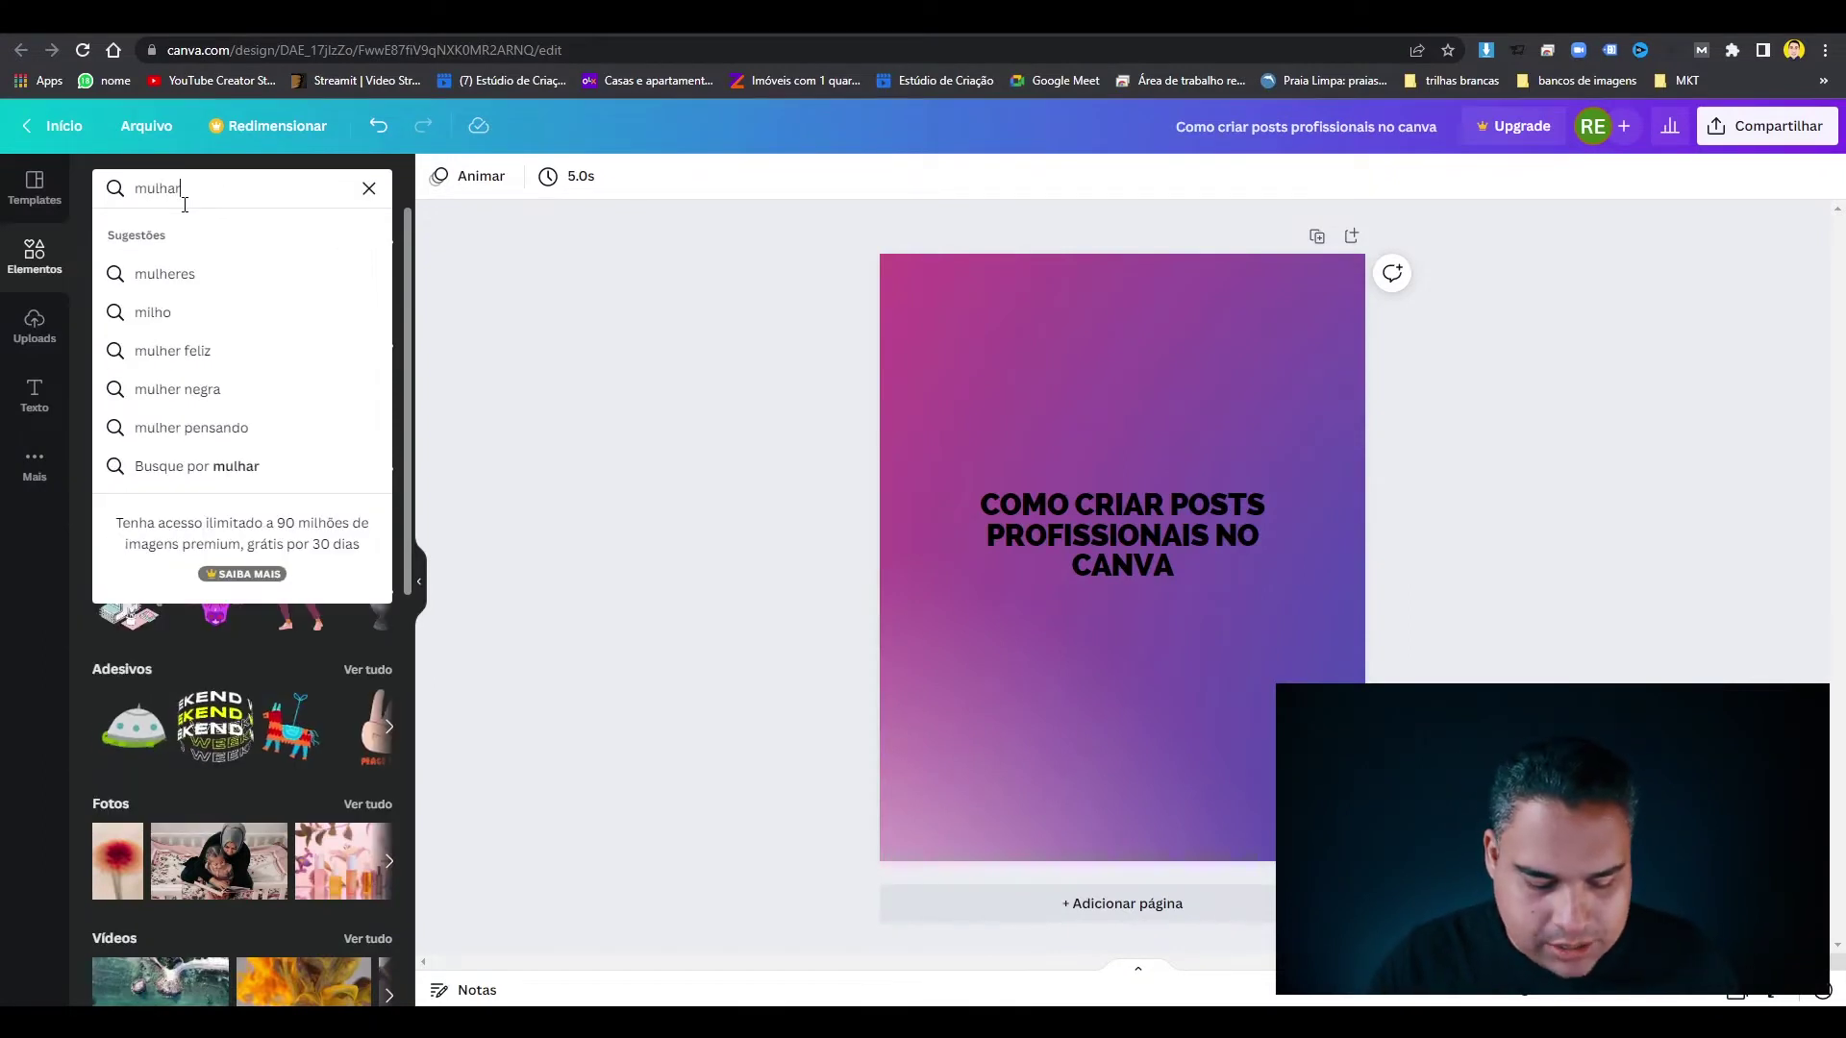
key(Return)
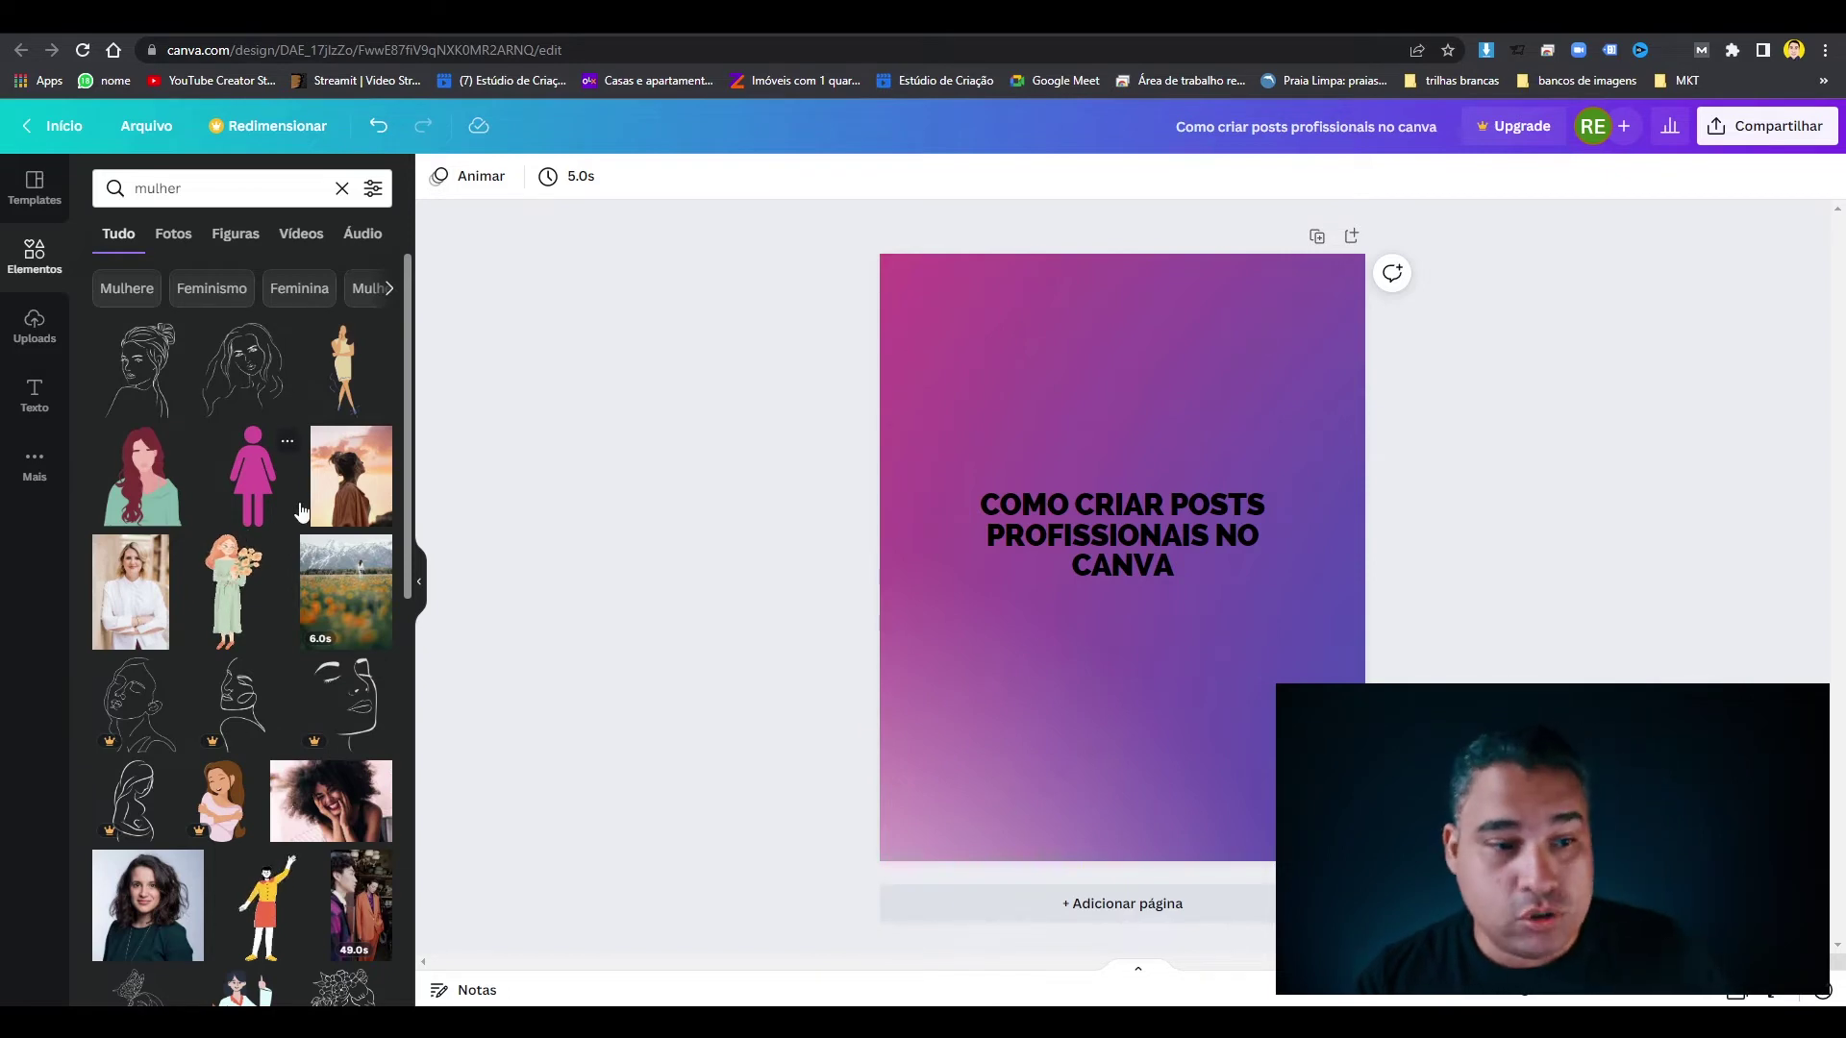
scroll(313, 502, down, 5)
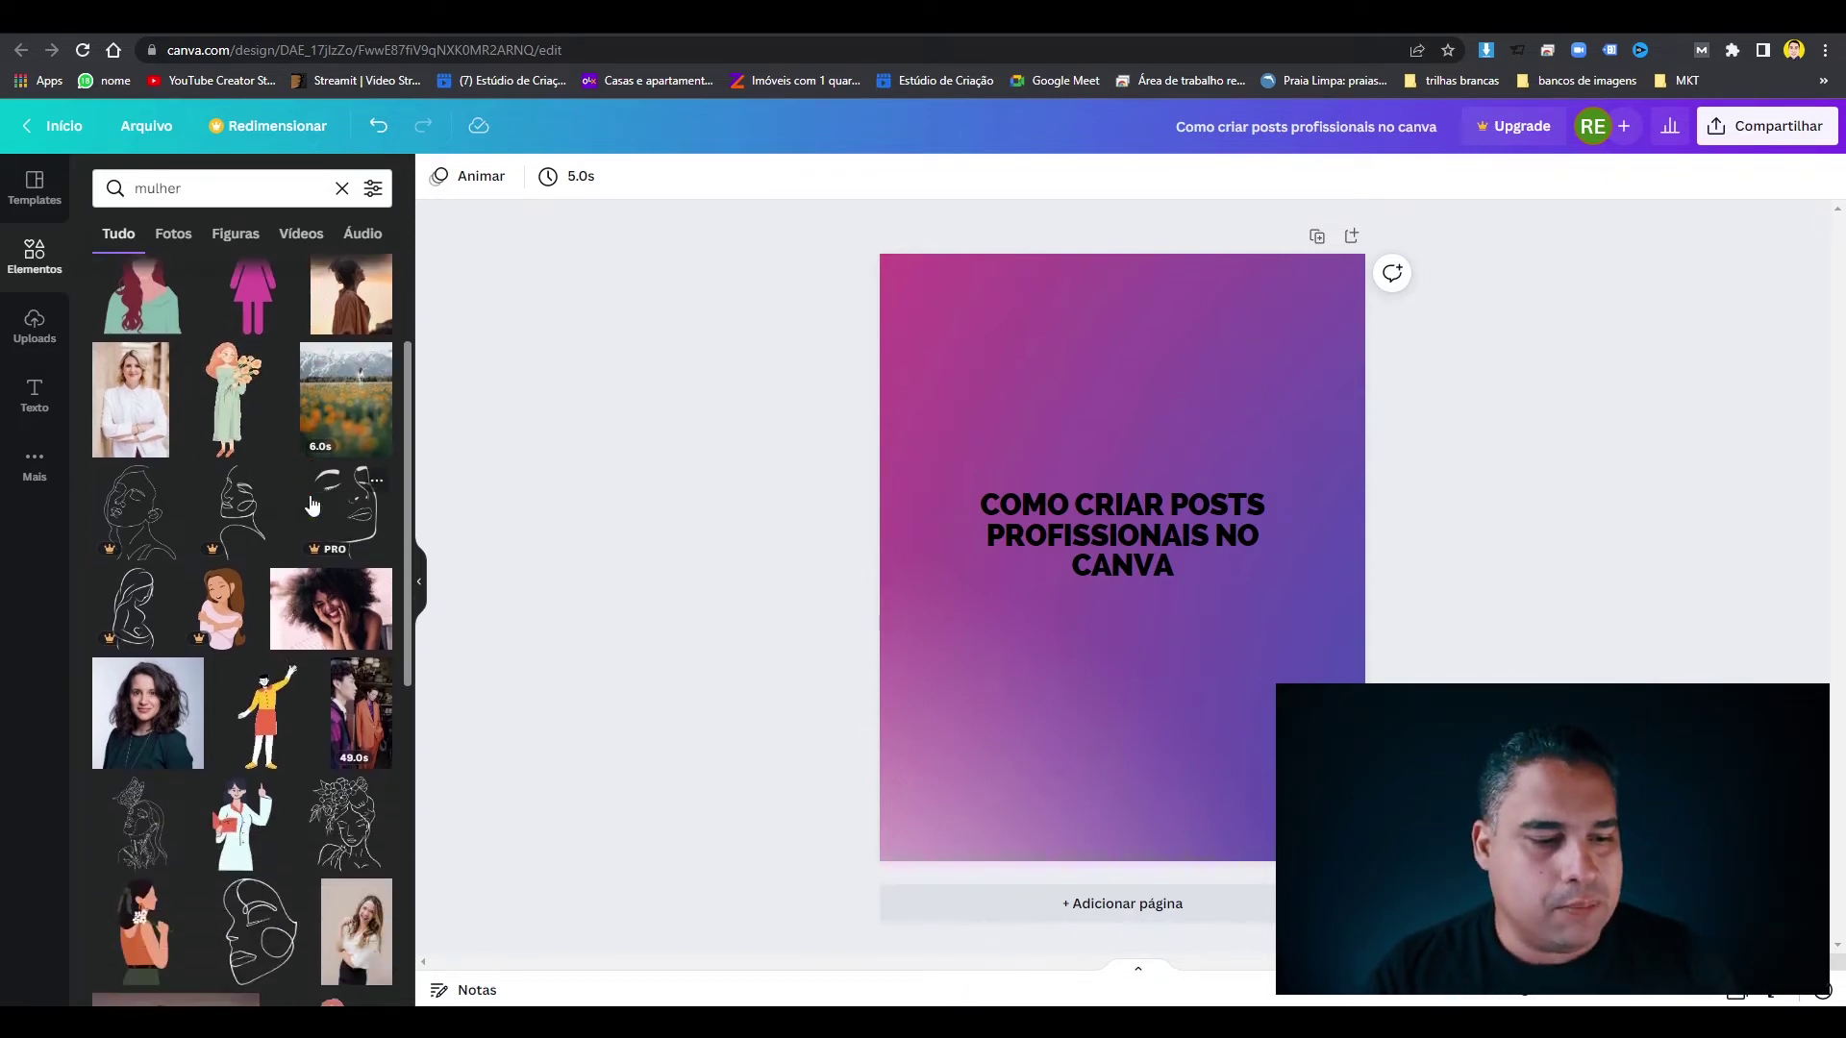
scroll(224, 577, down, 1)
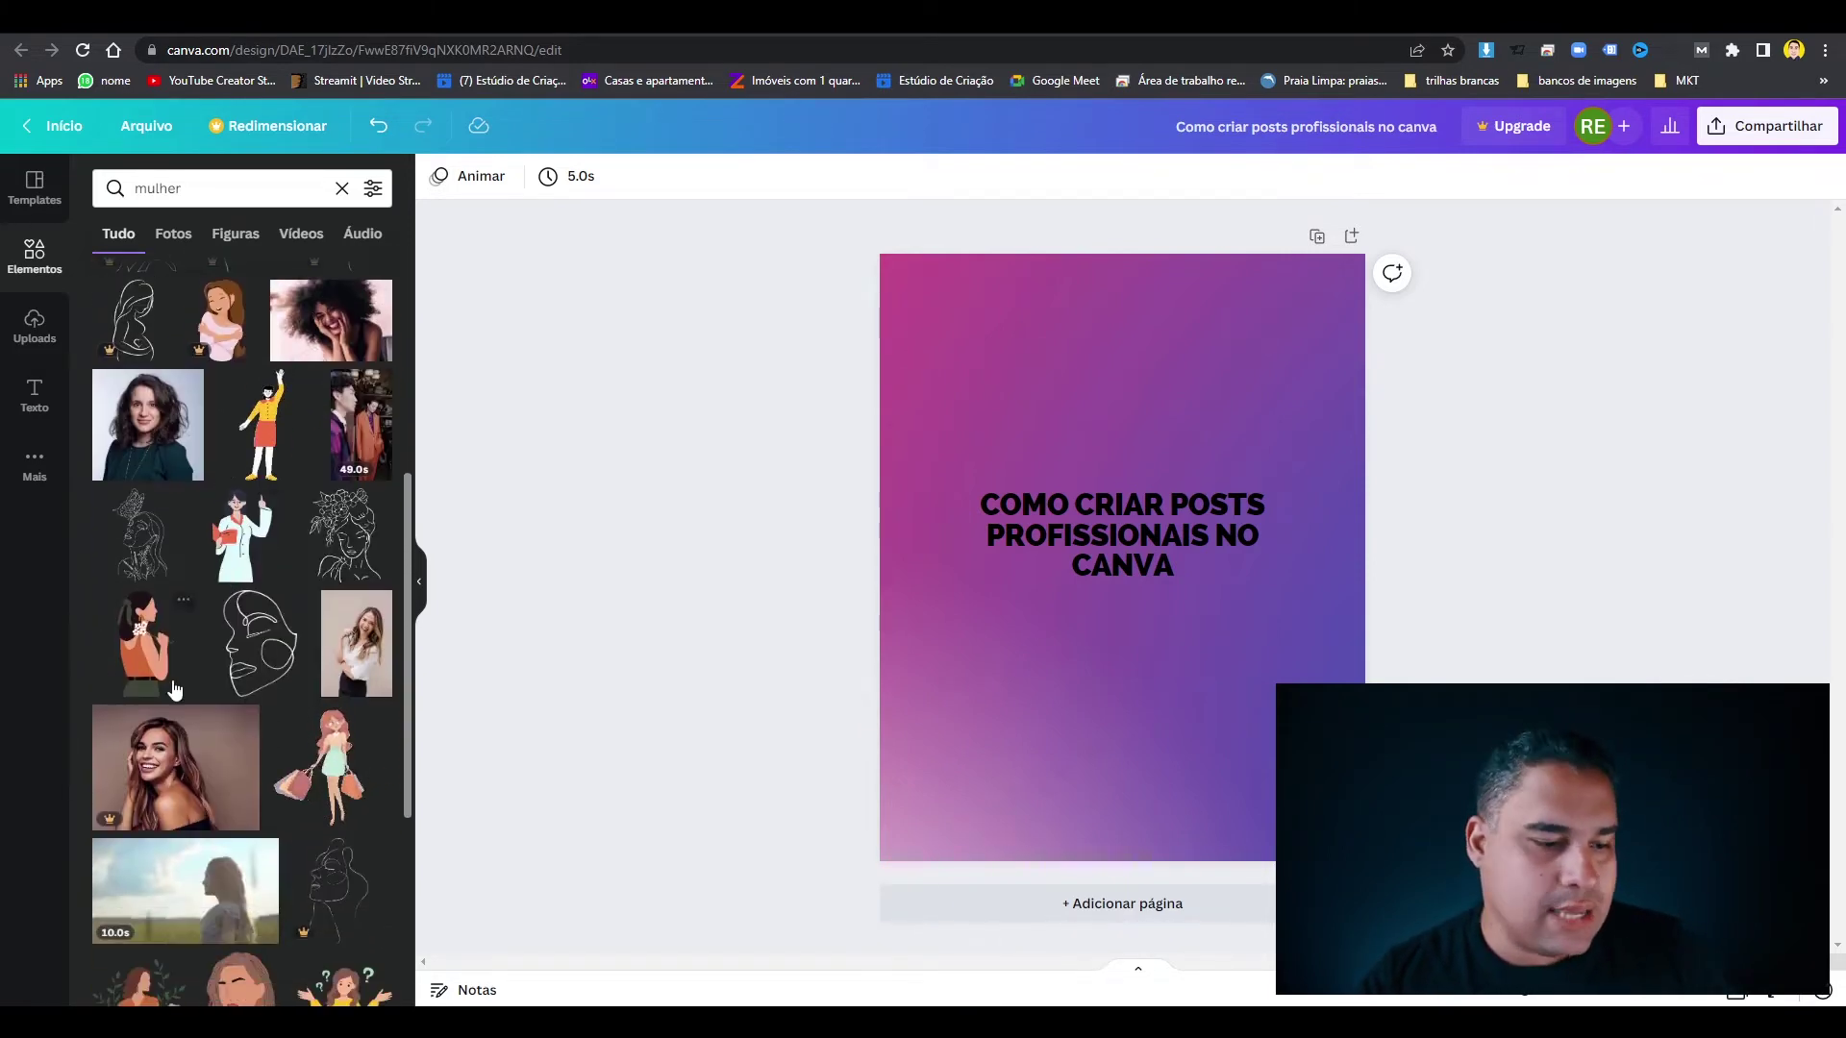
scroll(174, 676, down, 6)
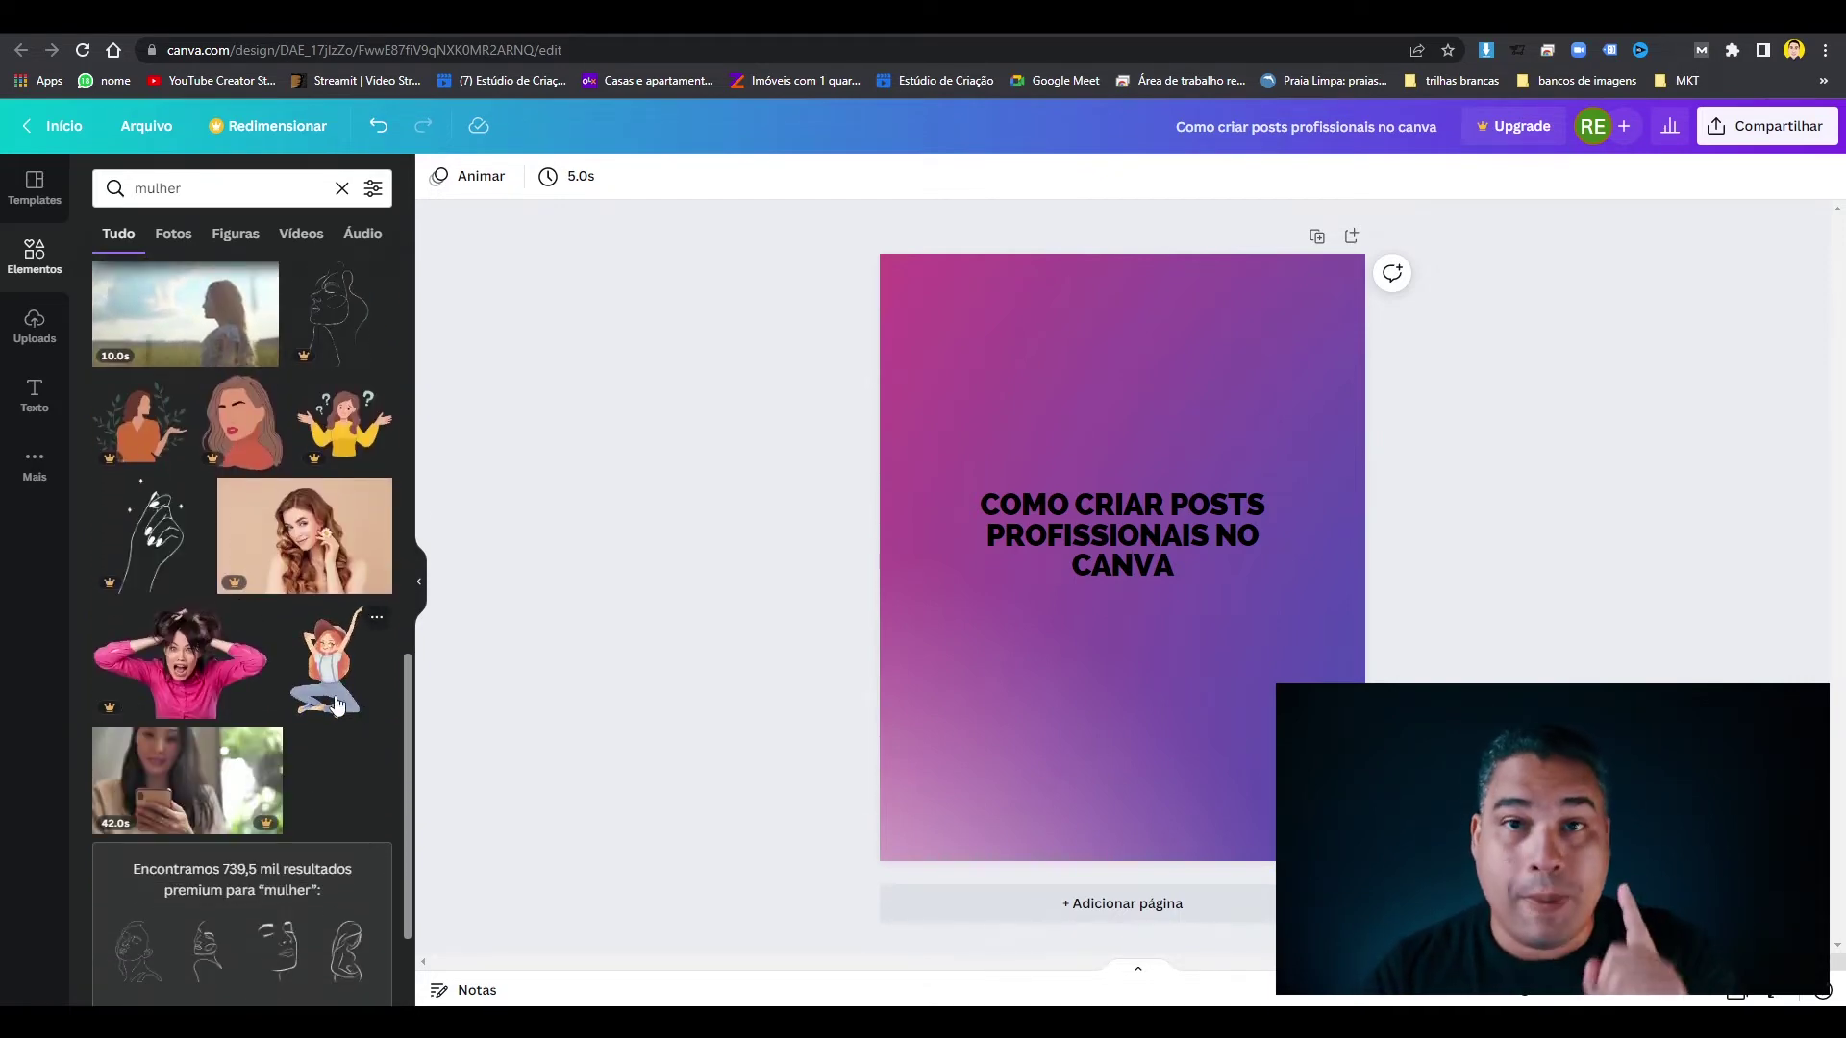
scroll(326, 700, down, 3)
scroll(324, 692, up, 10)
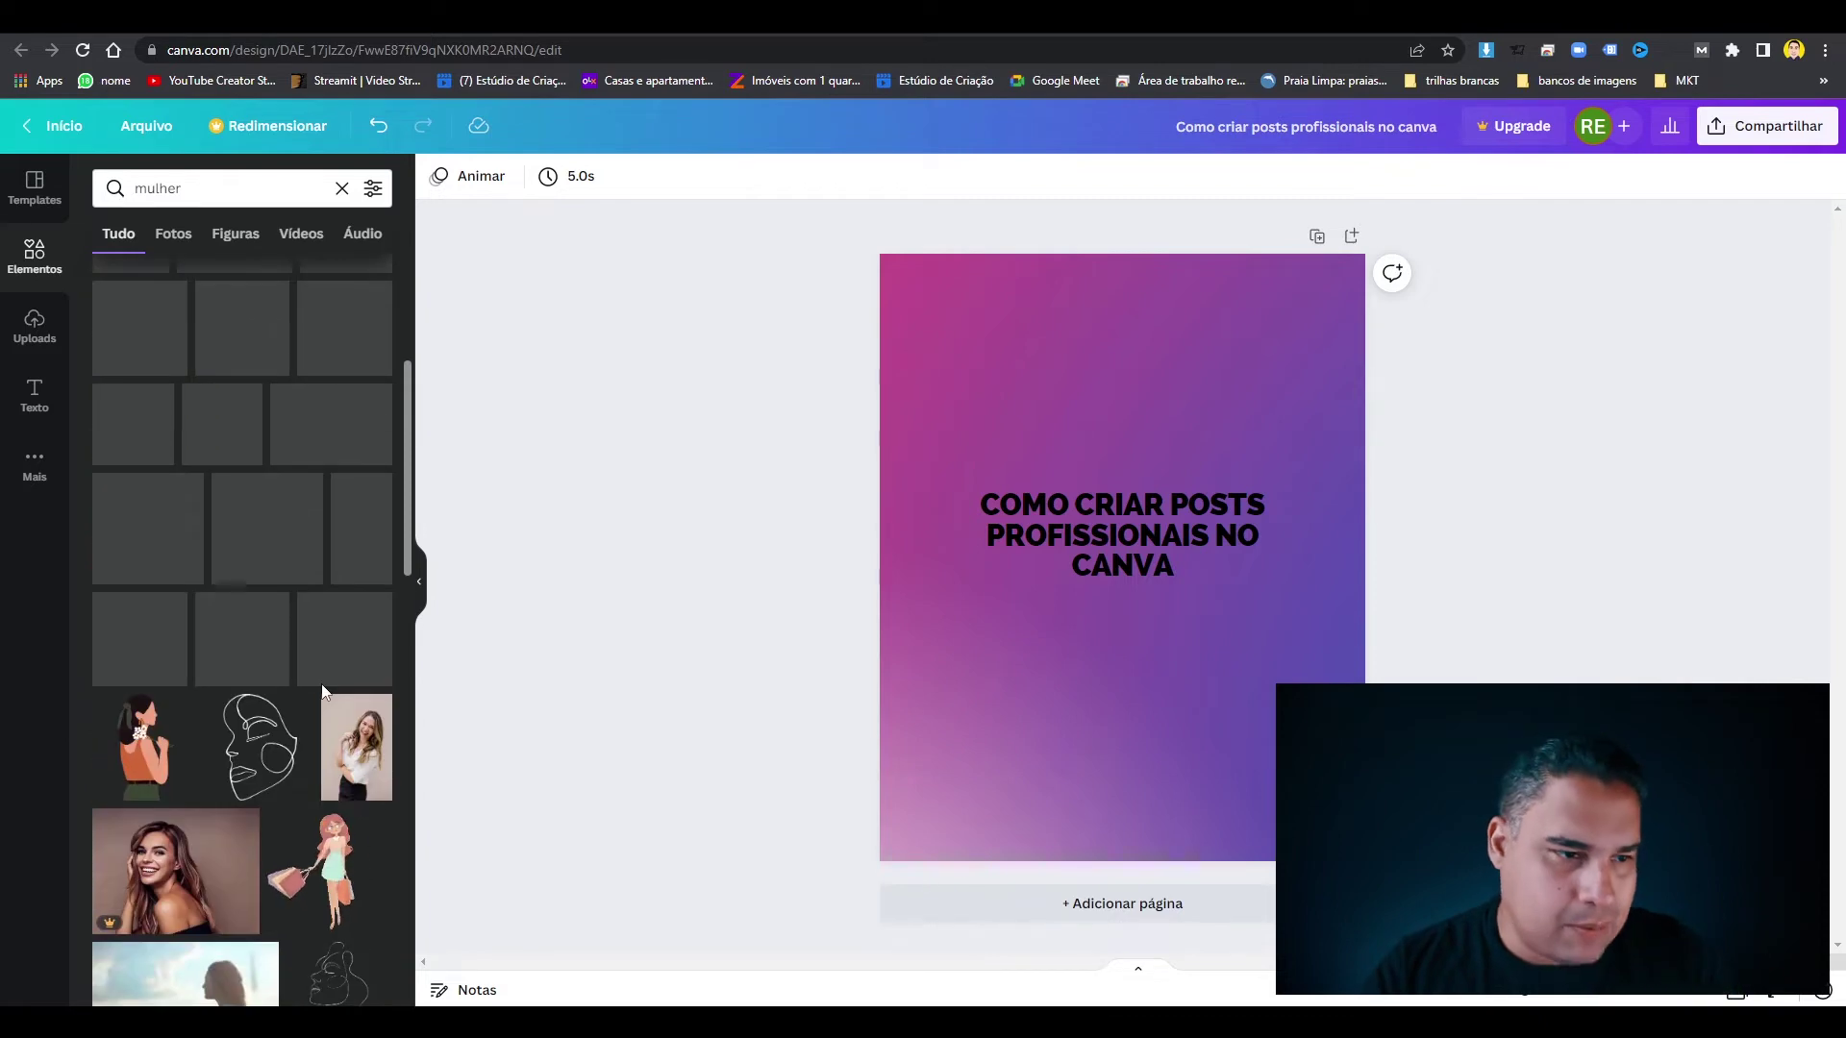
scroll(324, 692, up, 5)
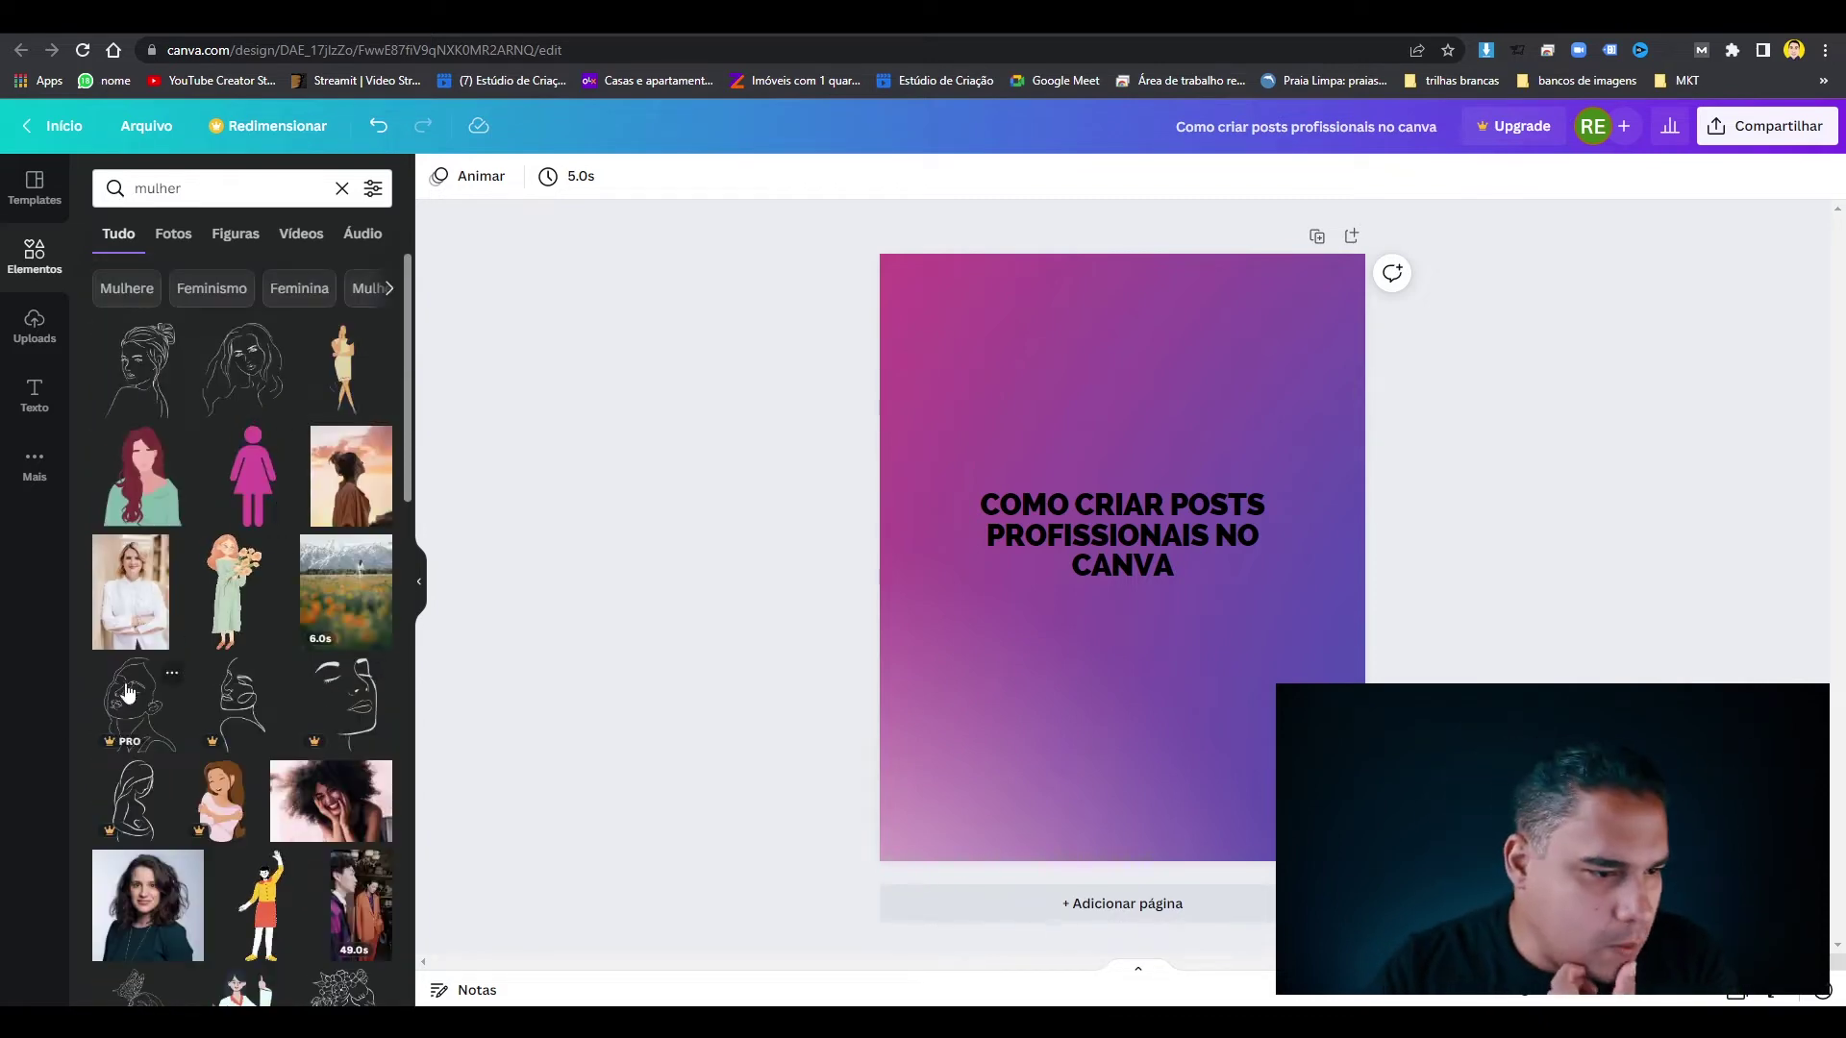
Try the illustration of the long-haired woman in a green top at a larger size on the page, then delete it.
scroll(128, 692, down, 1)
click(142, 361)
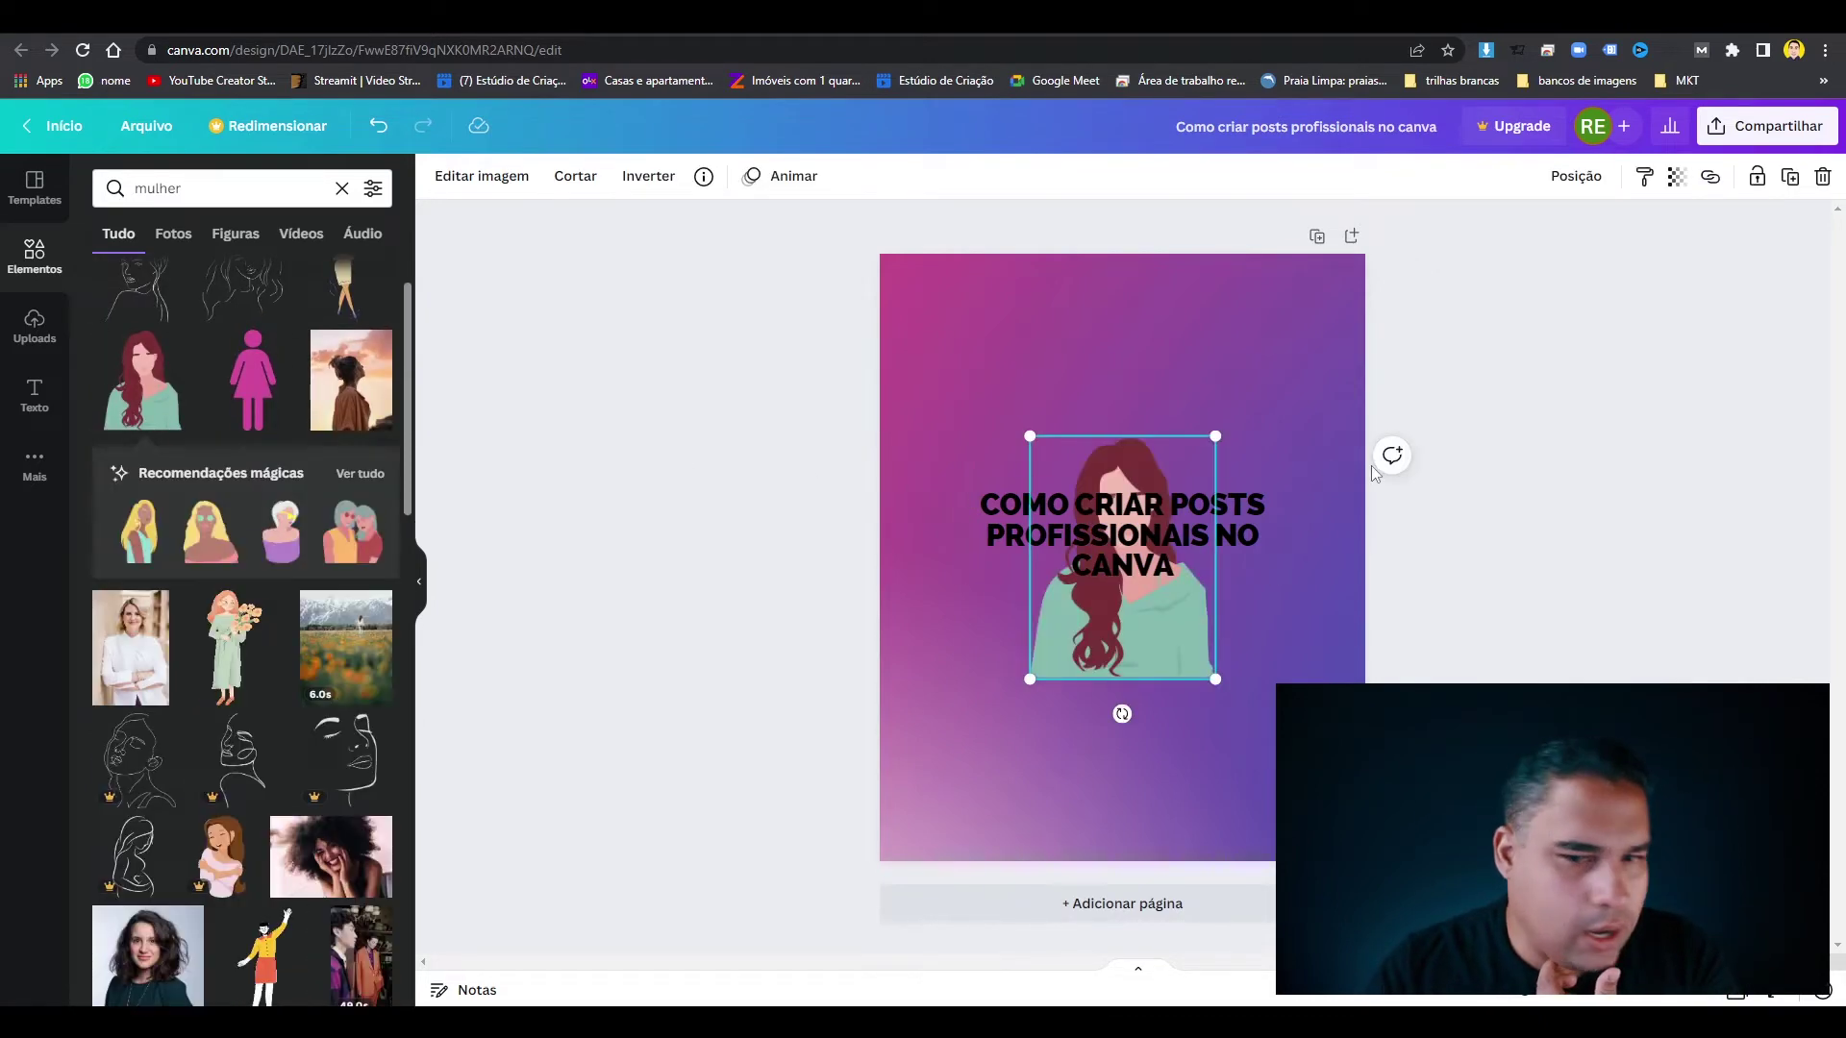
drag(1217, 437, 1393, 202)
drag(1153, 364, 1197, 536)
key(Delete)
Look further through the "mulher" results for a suitable picture and clear the search.
scroll(303, 721, down, 3)
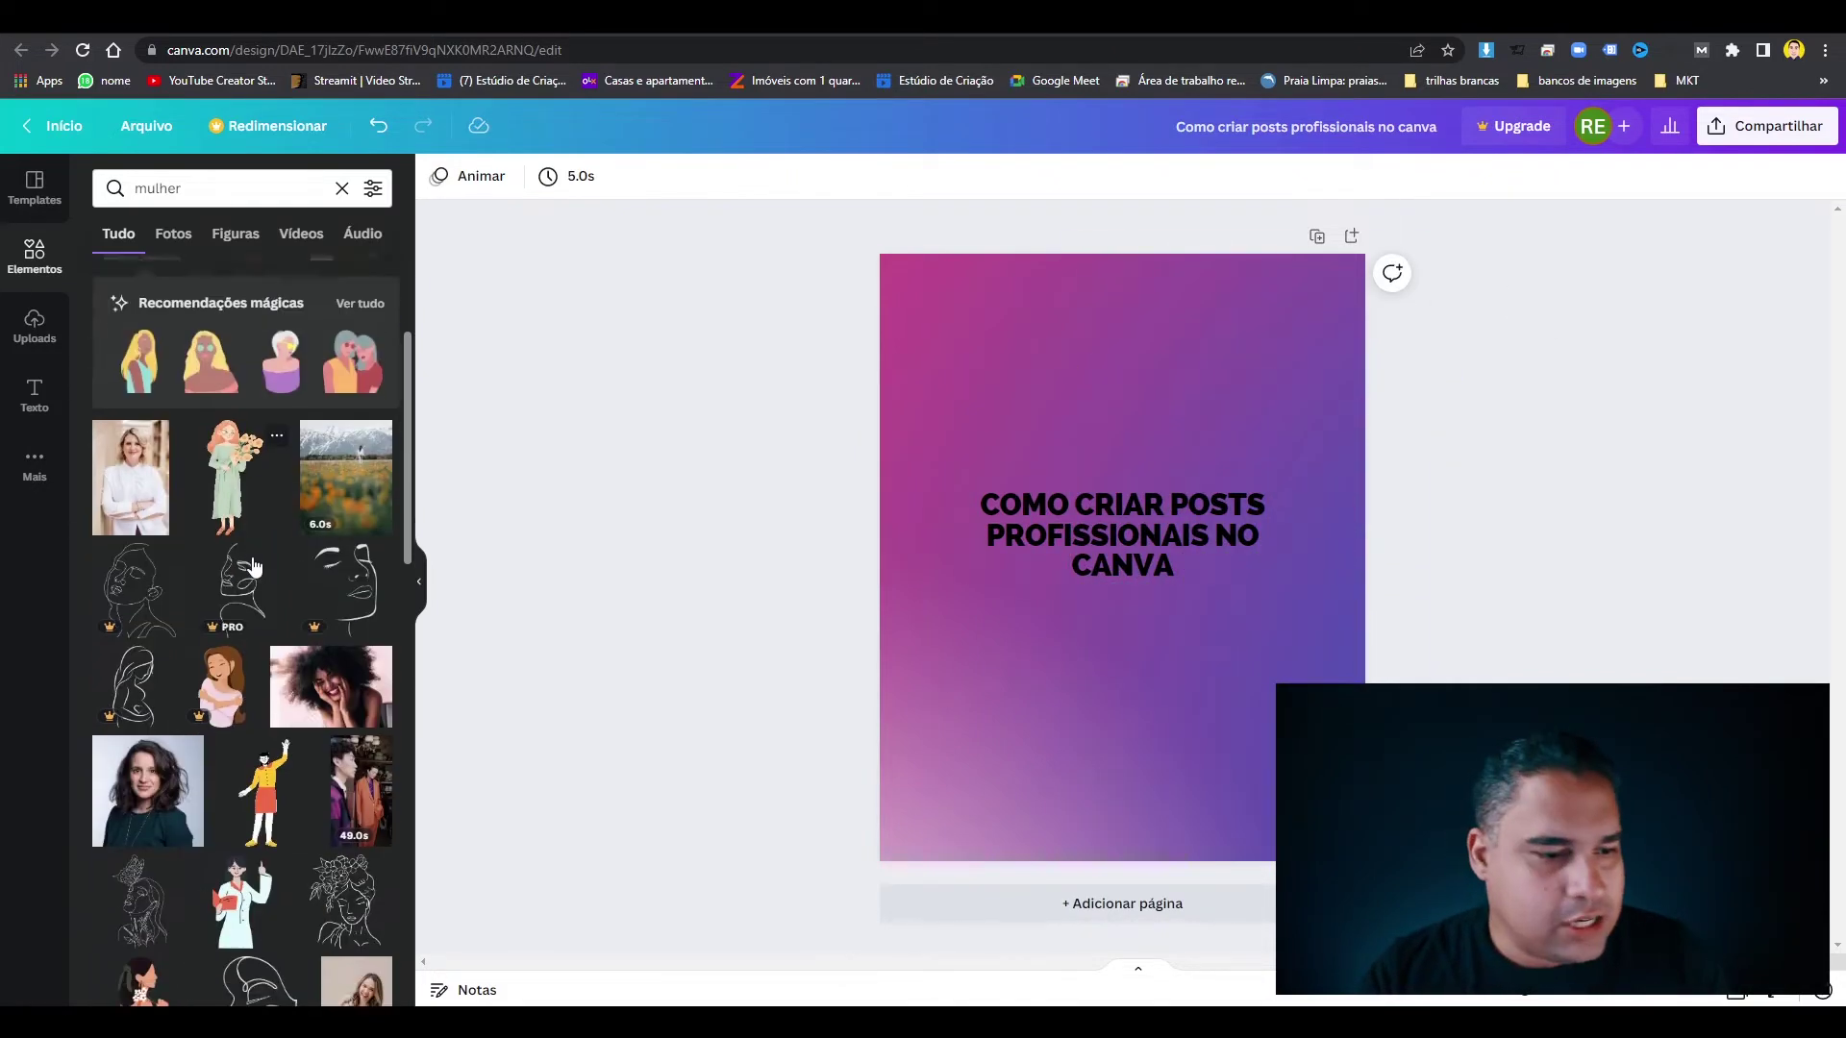
scroll(304, 721, down, 2)
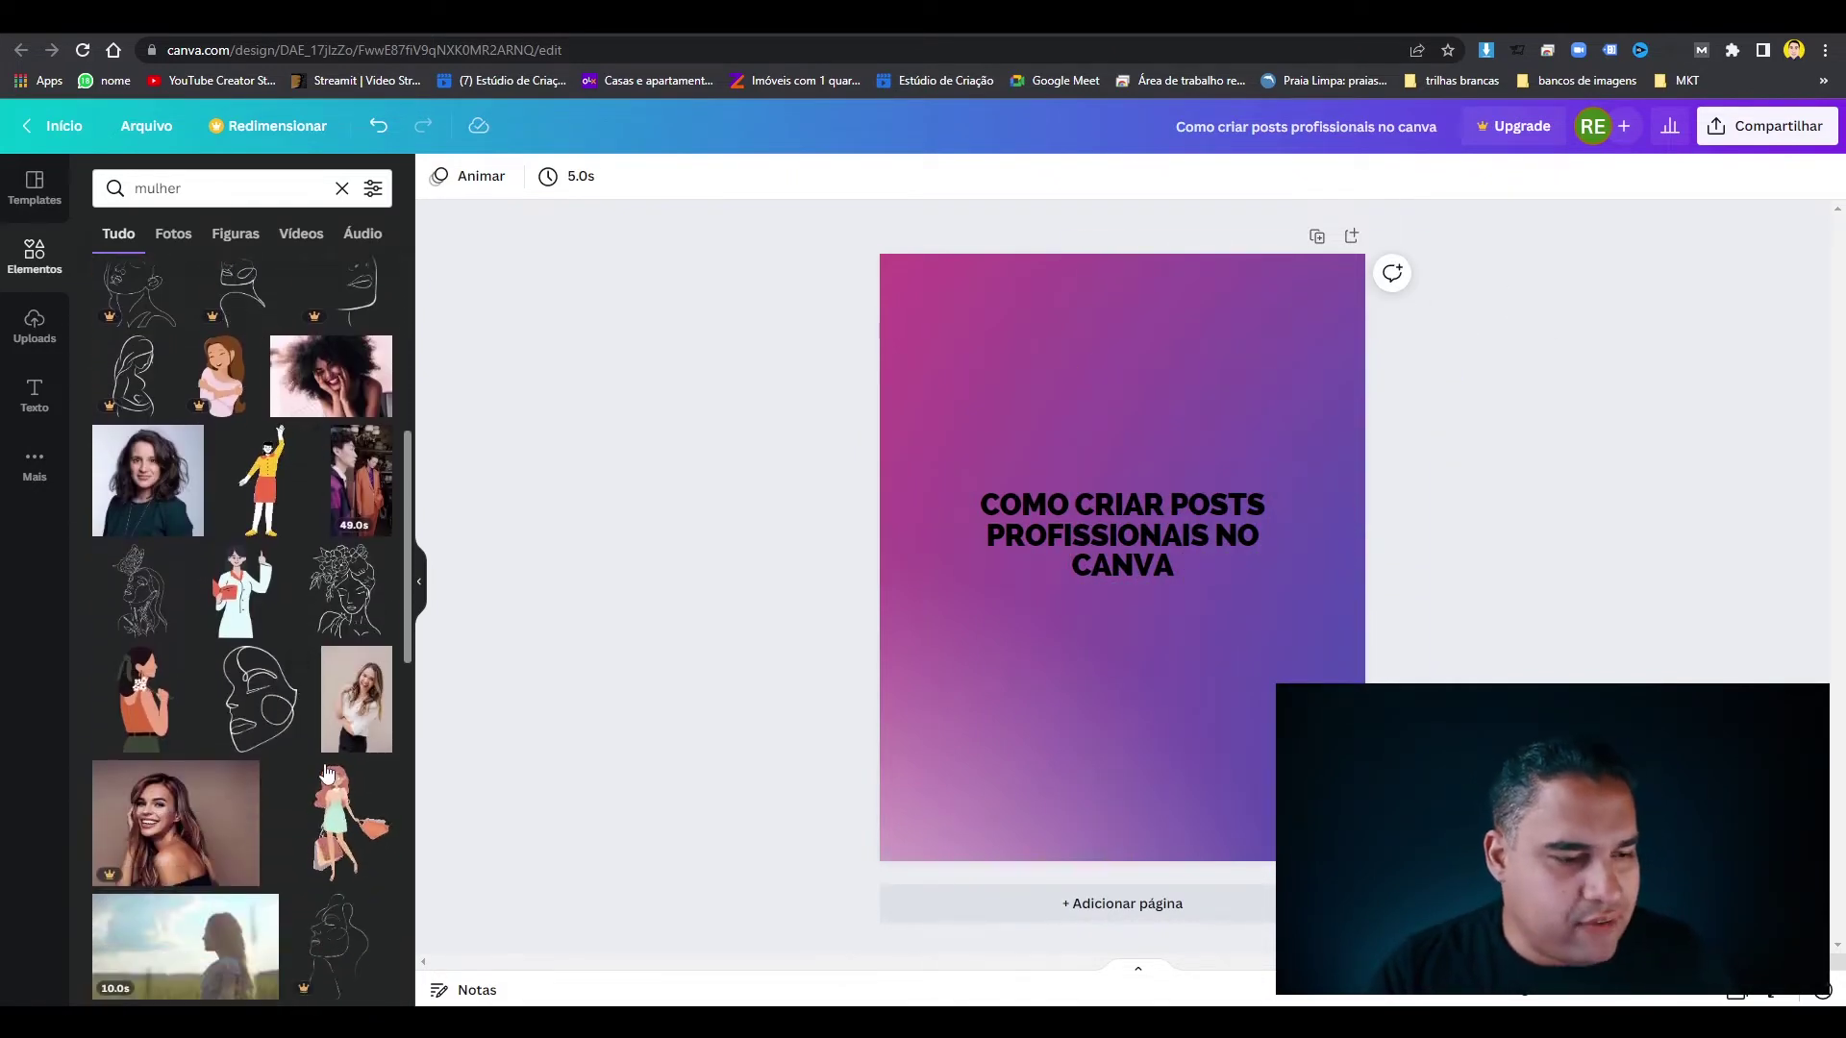
scroll(327, 774, down, 8)
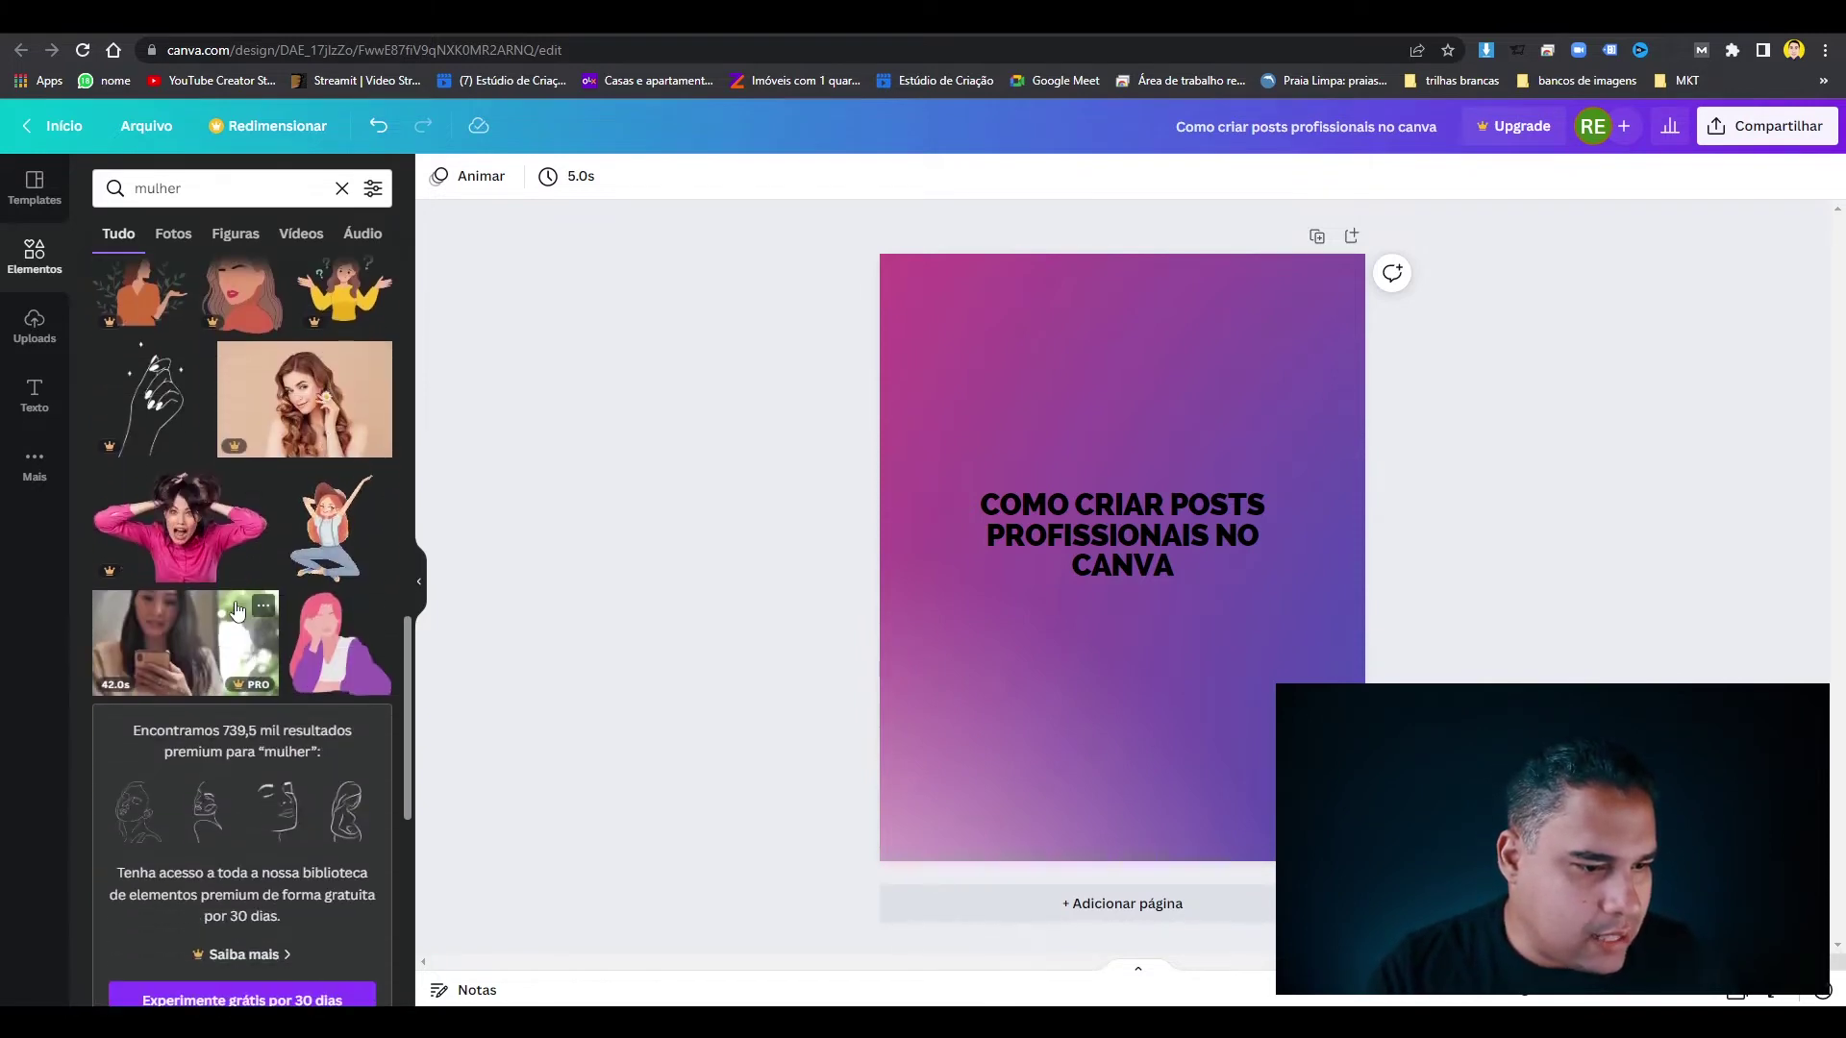
scroll(195, 544, down, 6)
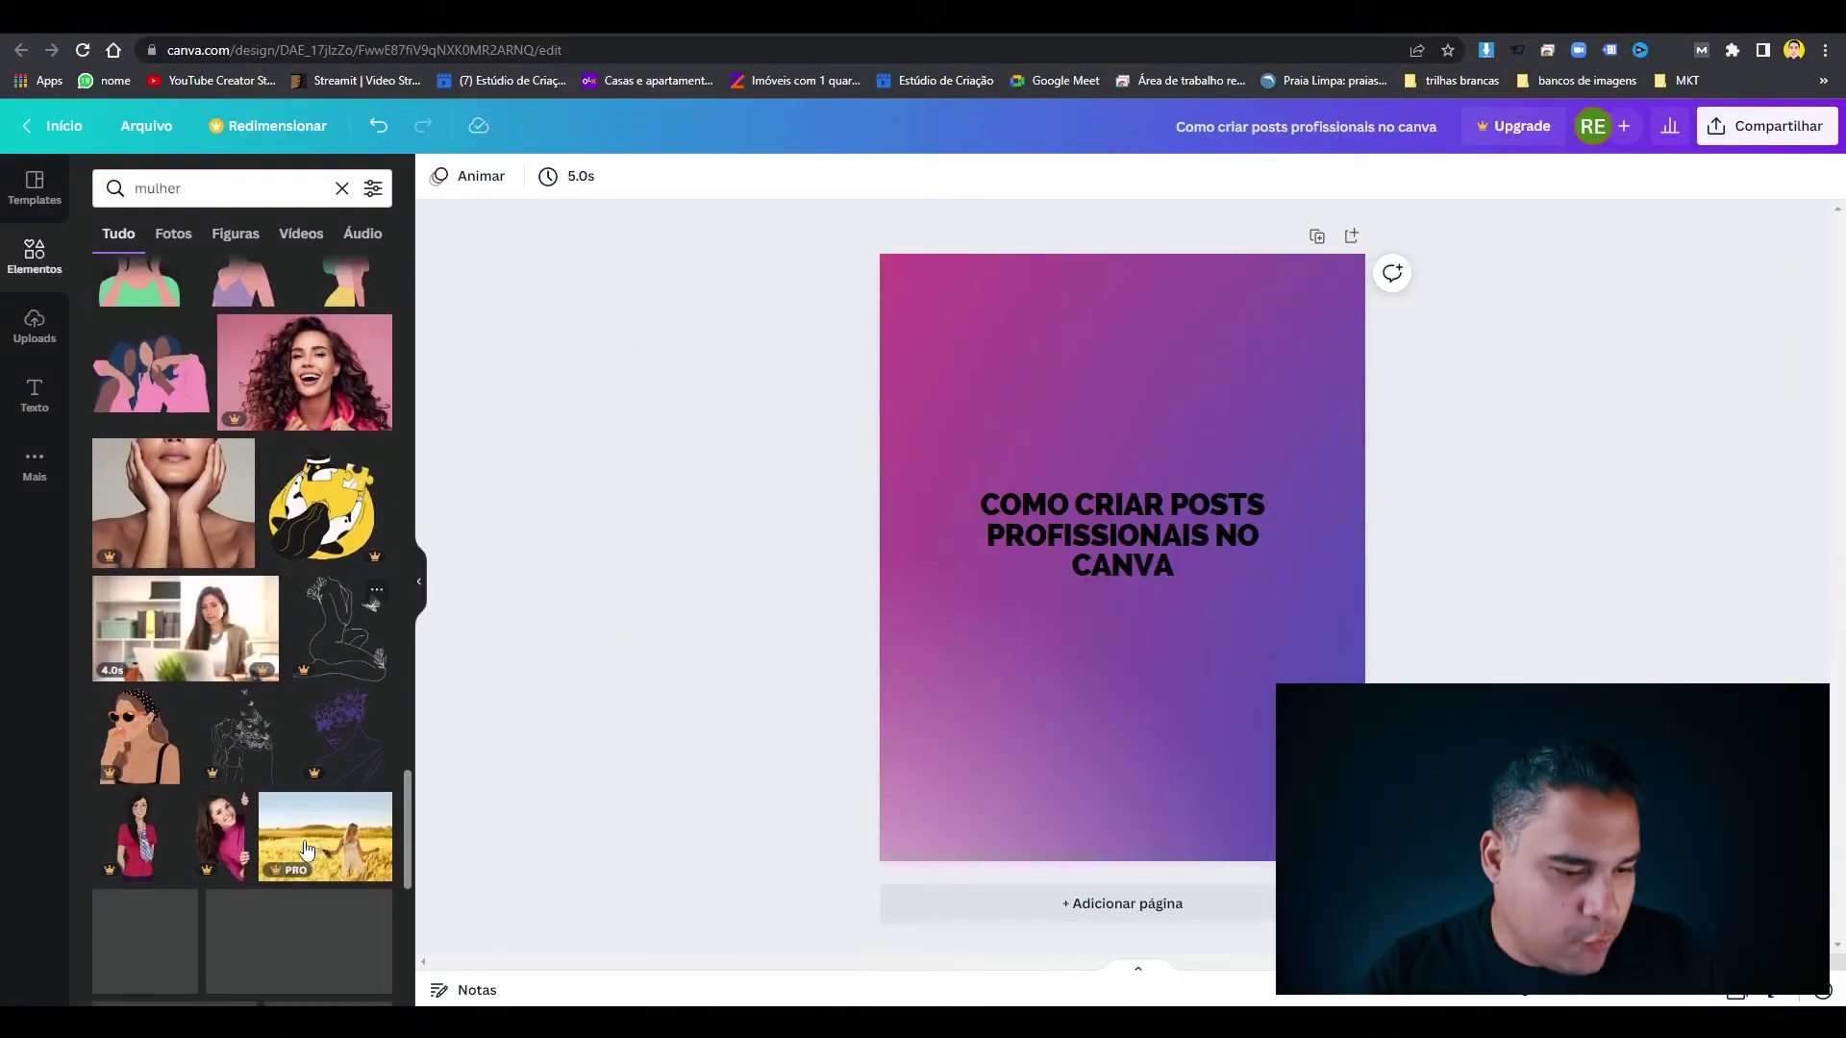
scroll(305, 850, down, 1)
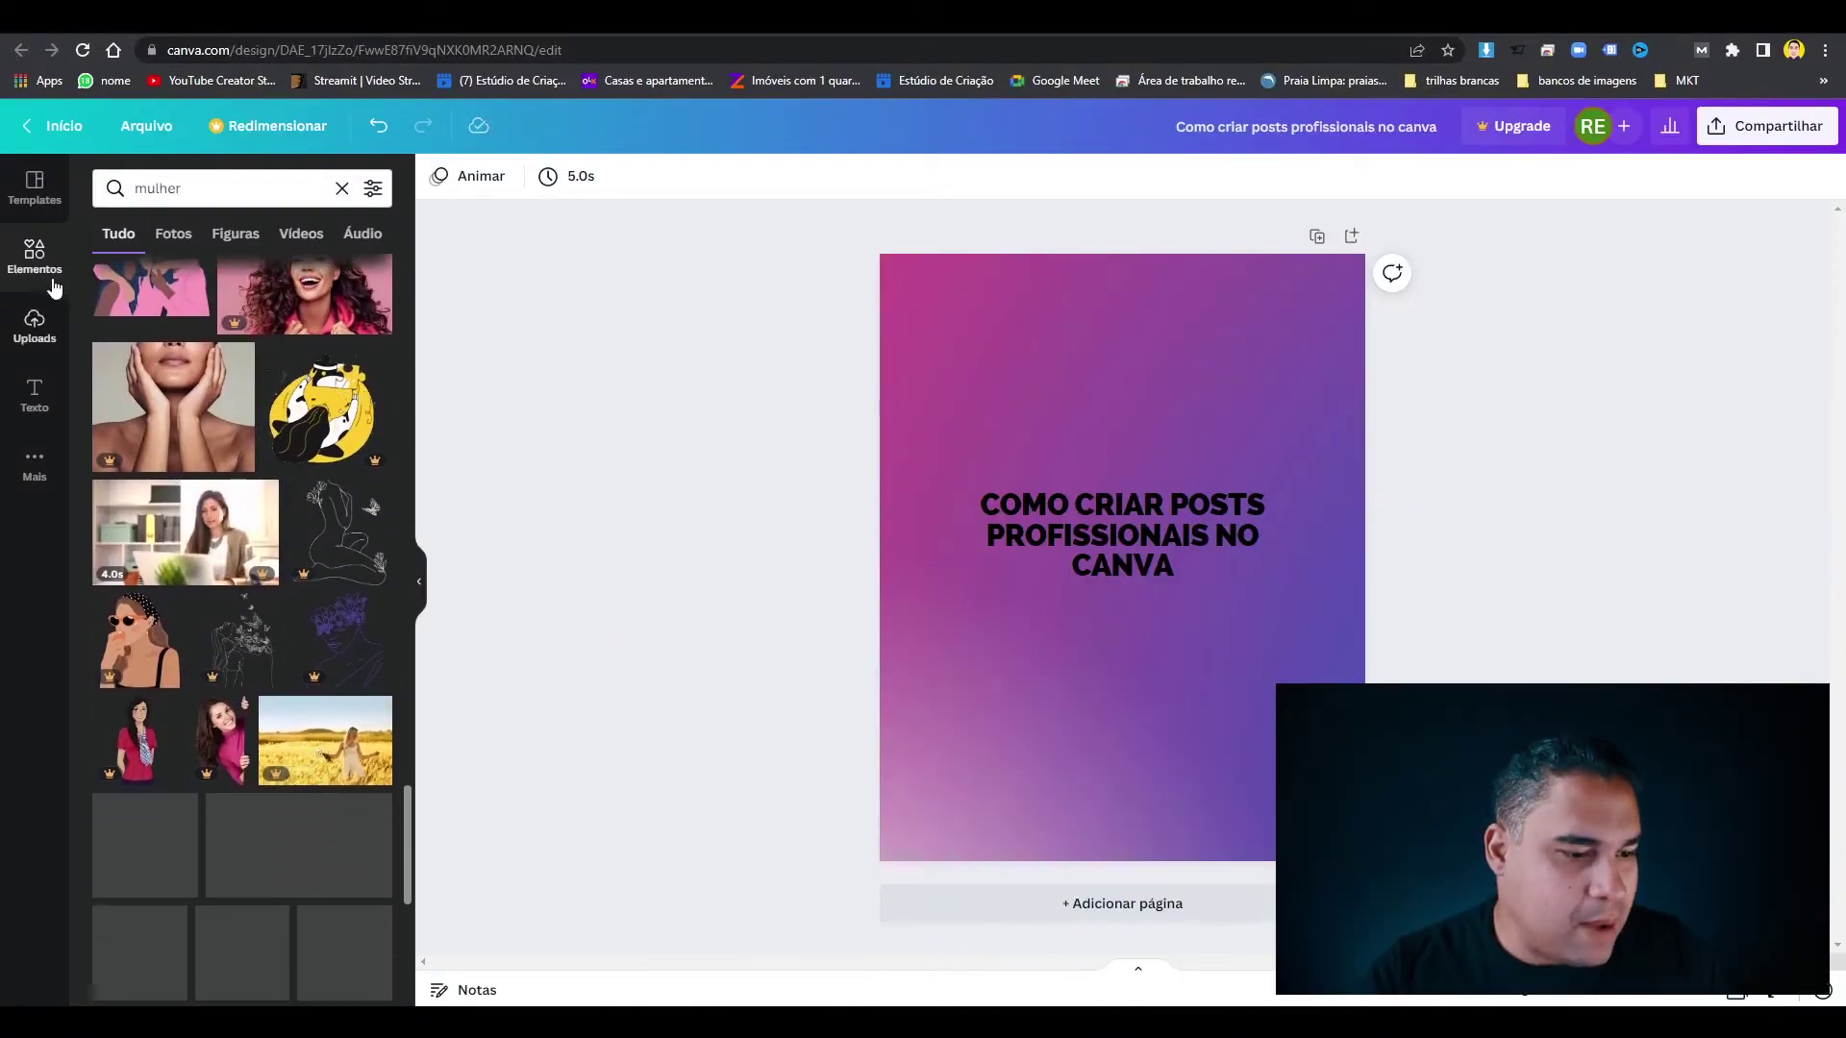
click(341, 188)
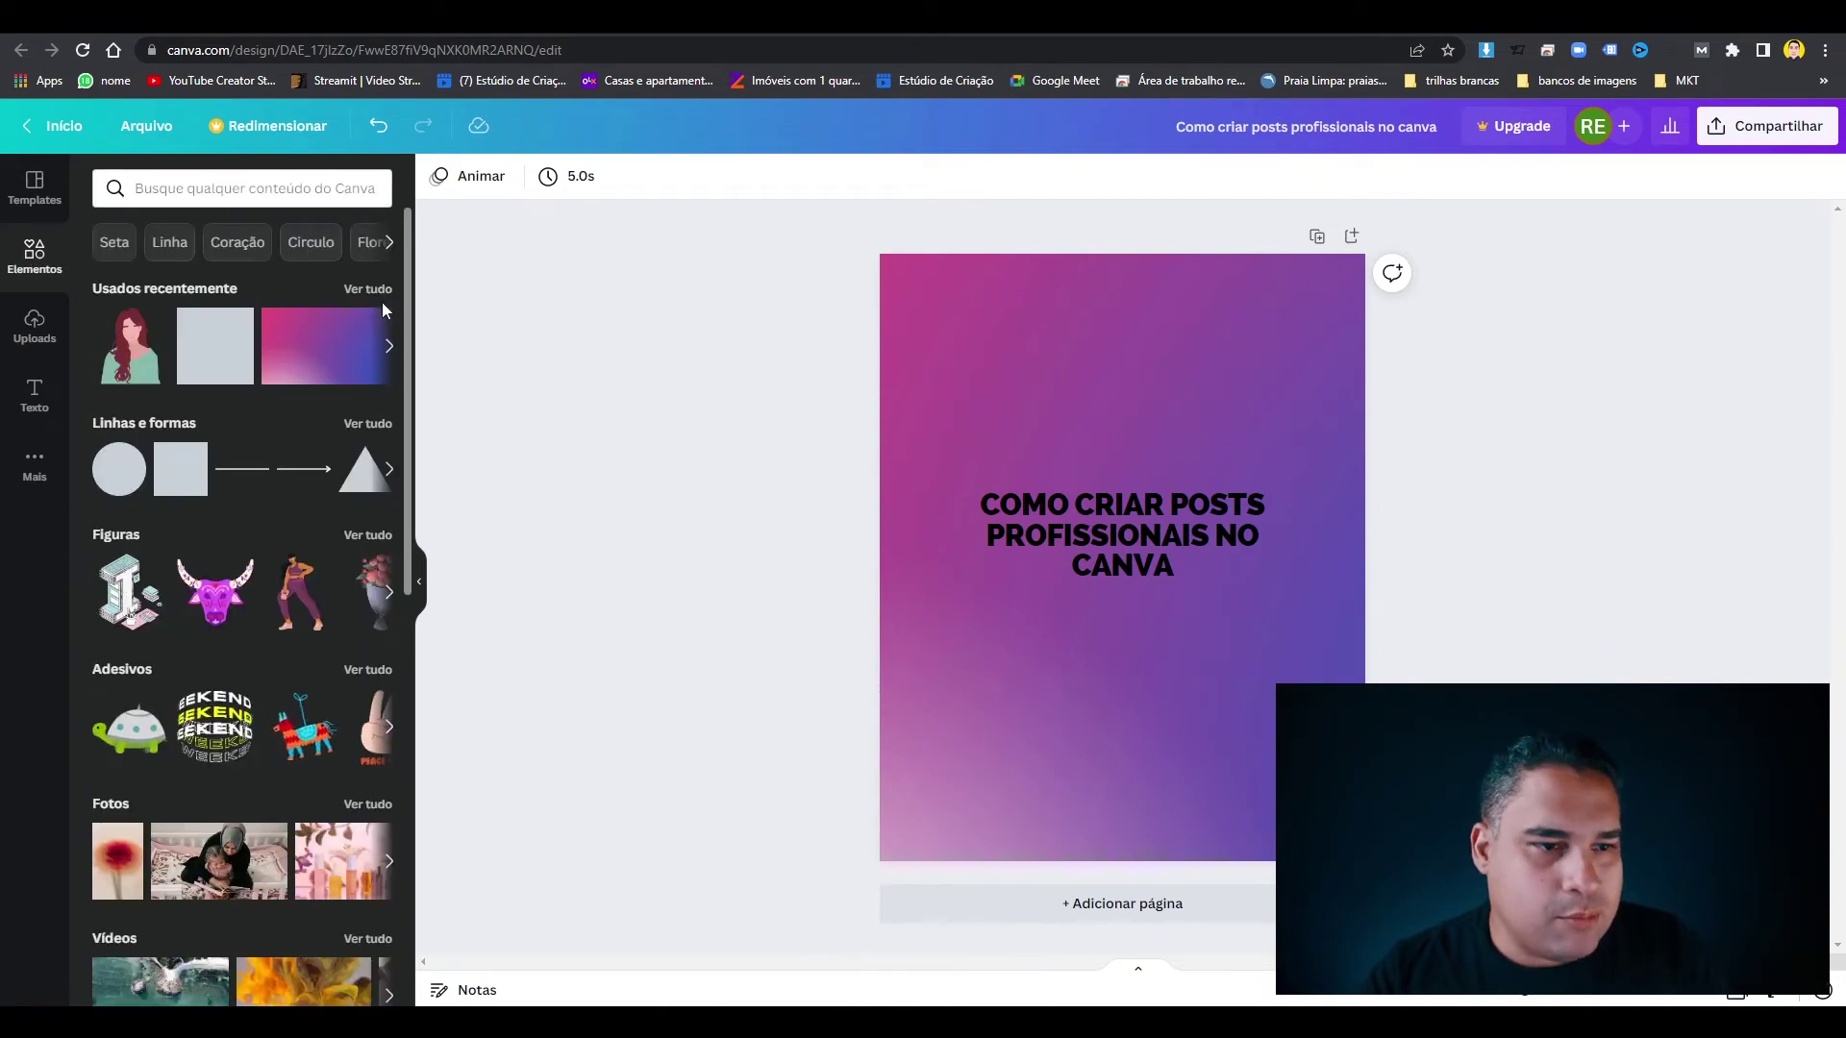
Add the recently used cut-out of the woman in the white blazer at the page's lower right and move the title to the left.
click(375, 290)
click(108, 381)
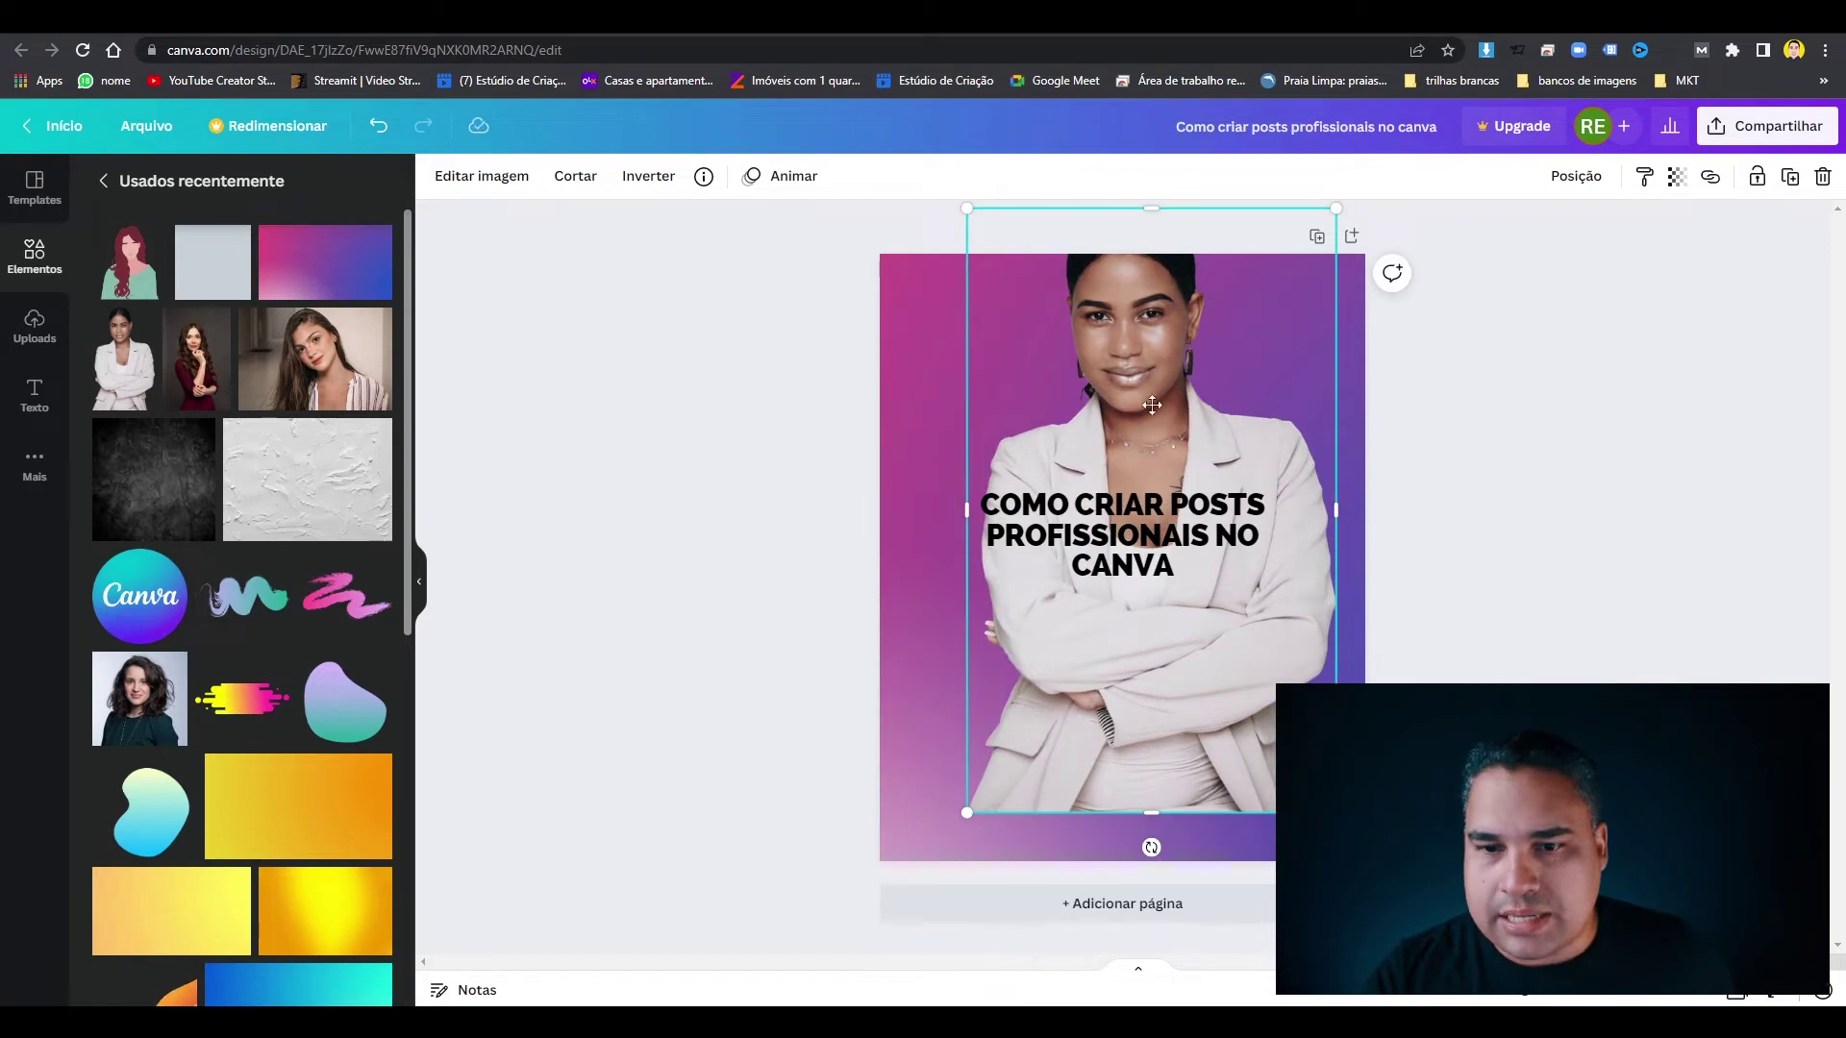
drag(1152, 405, 1263, 486)
drag(1115, 536, 1032, 456)
click(643, 467)
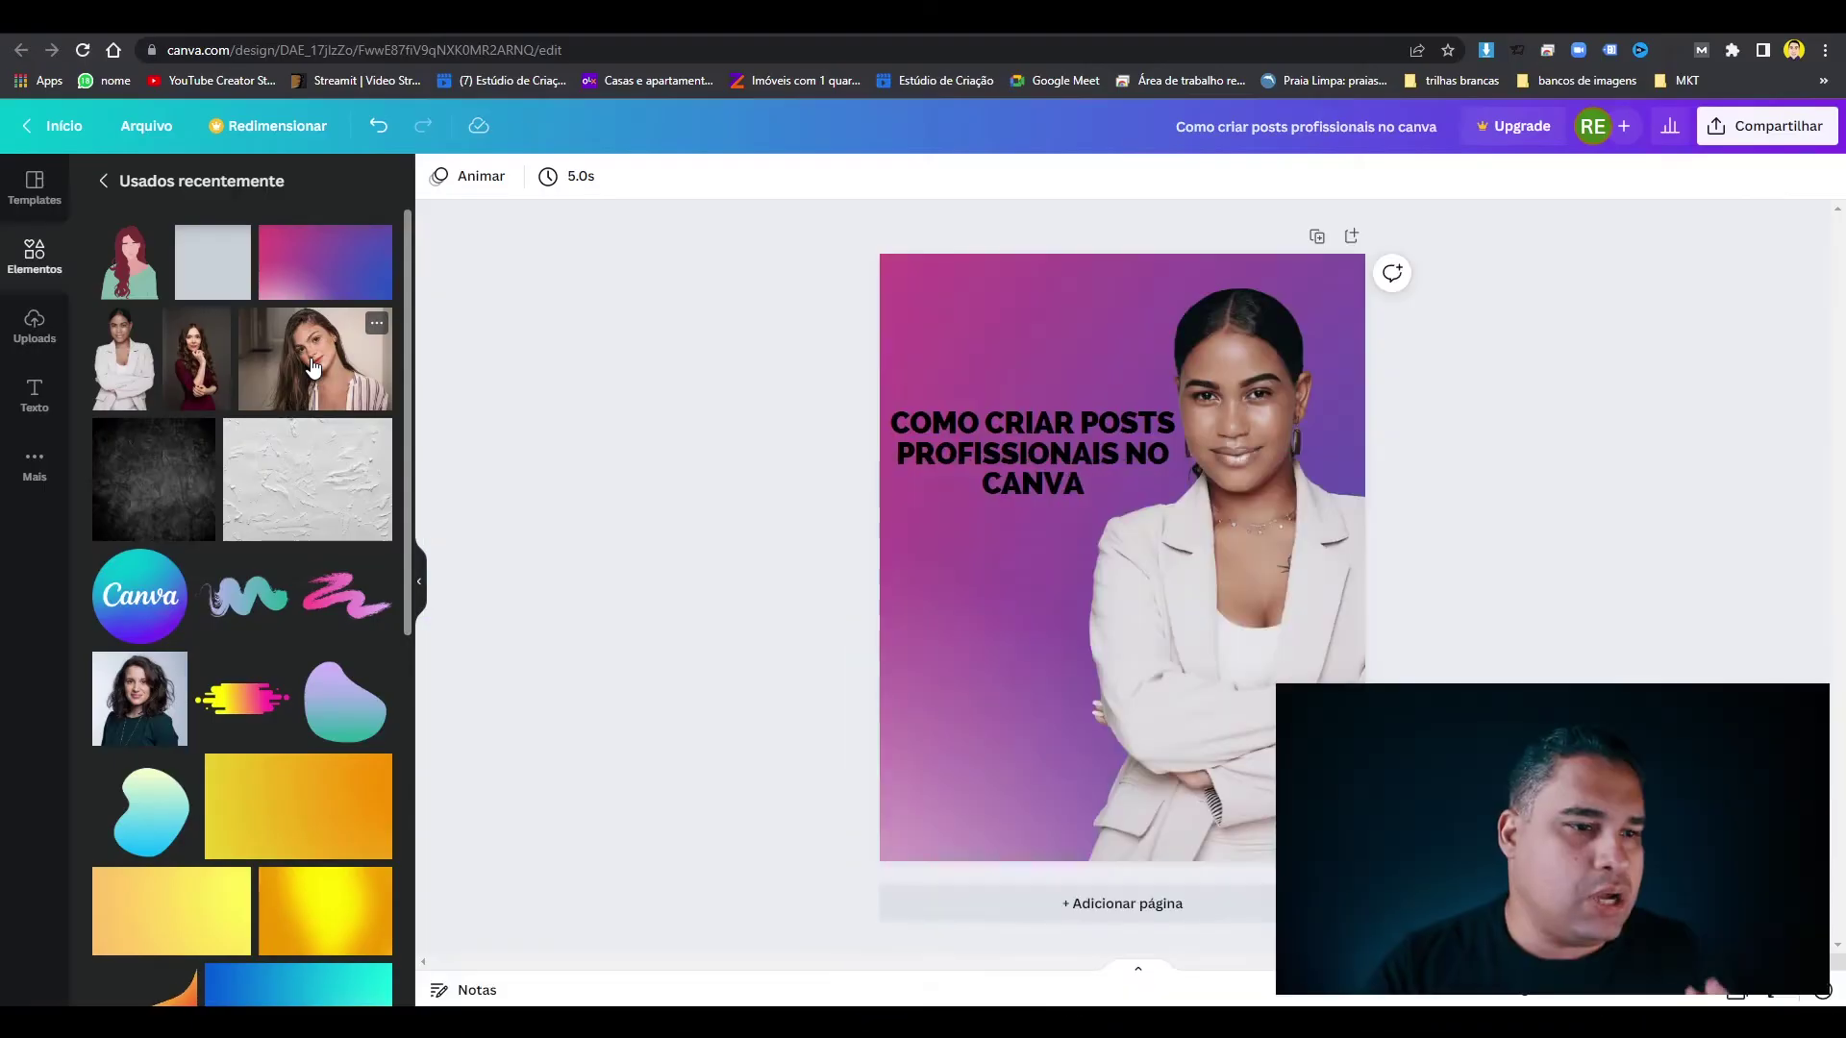
Add the recently used photo of the long-haired woman in the striped shirt and delete the woman in the white blazer.
click(314, 370)
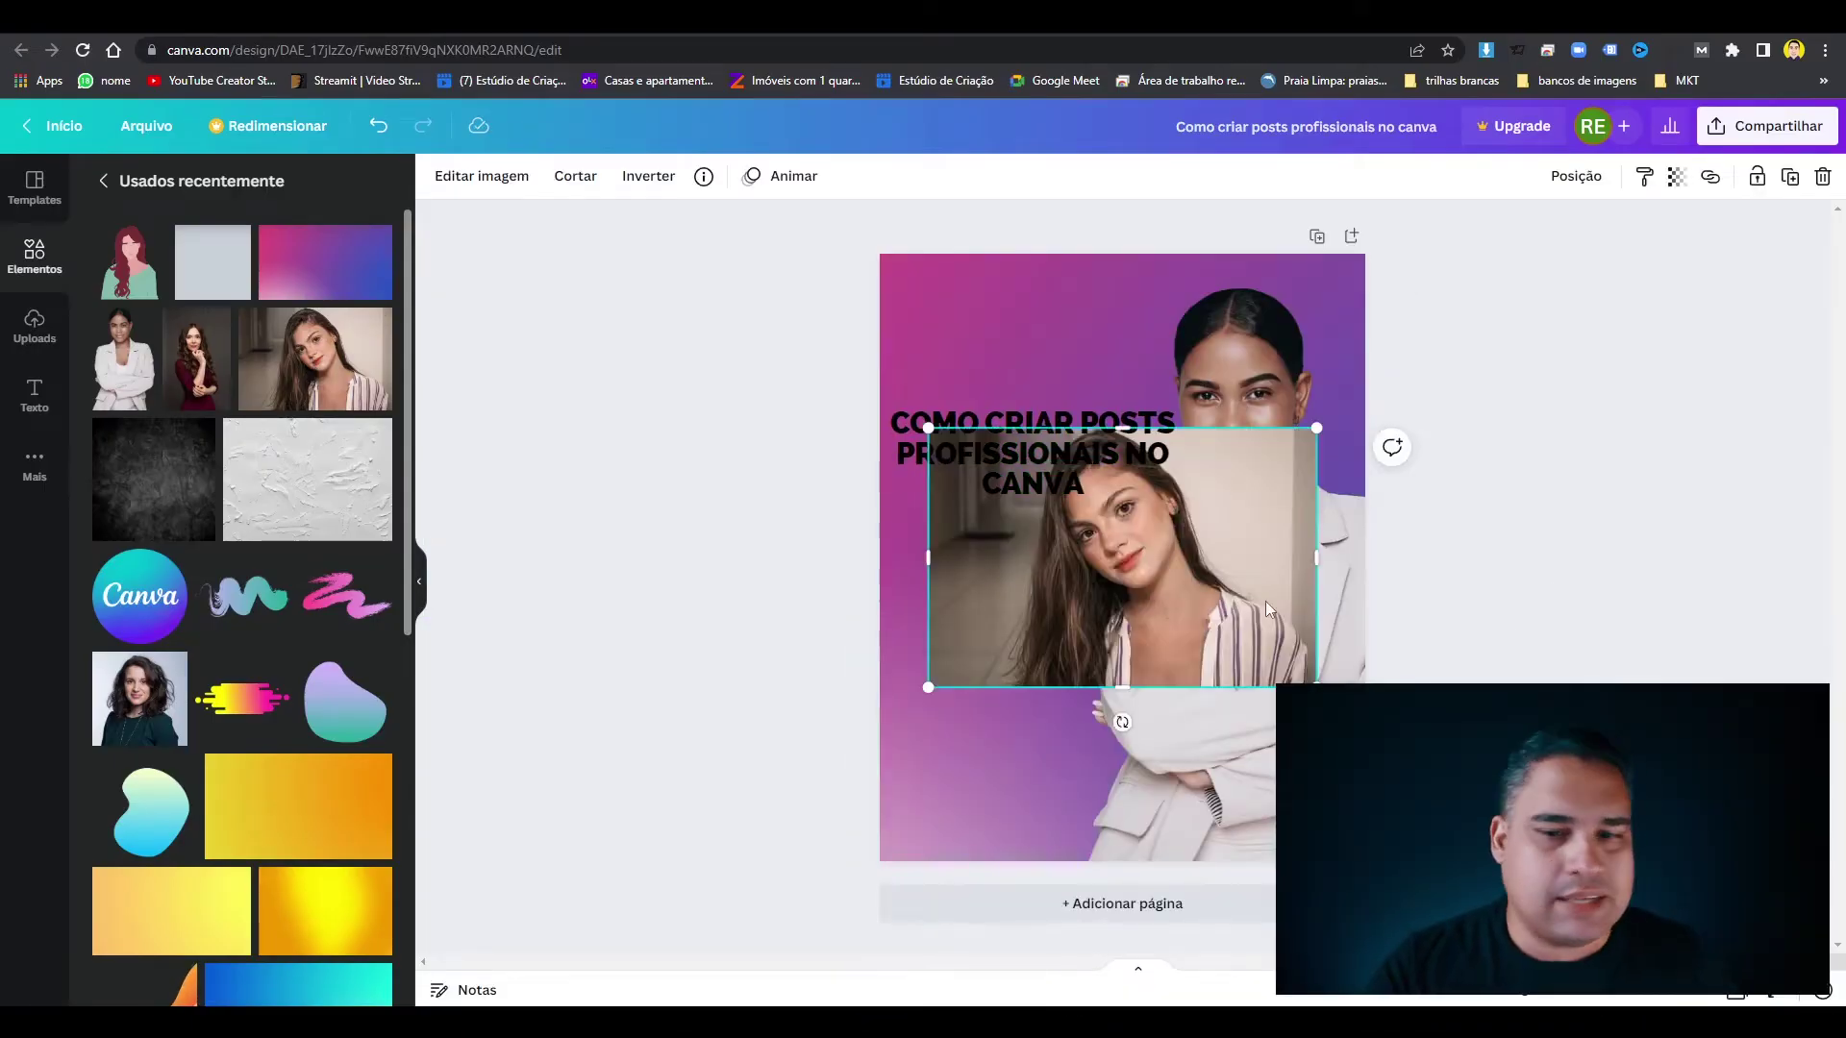
drag(1265, 602, 1265, 709)
click(1278, 385)
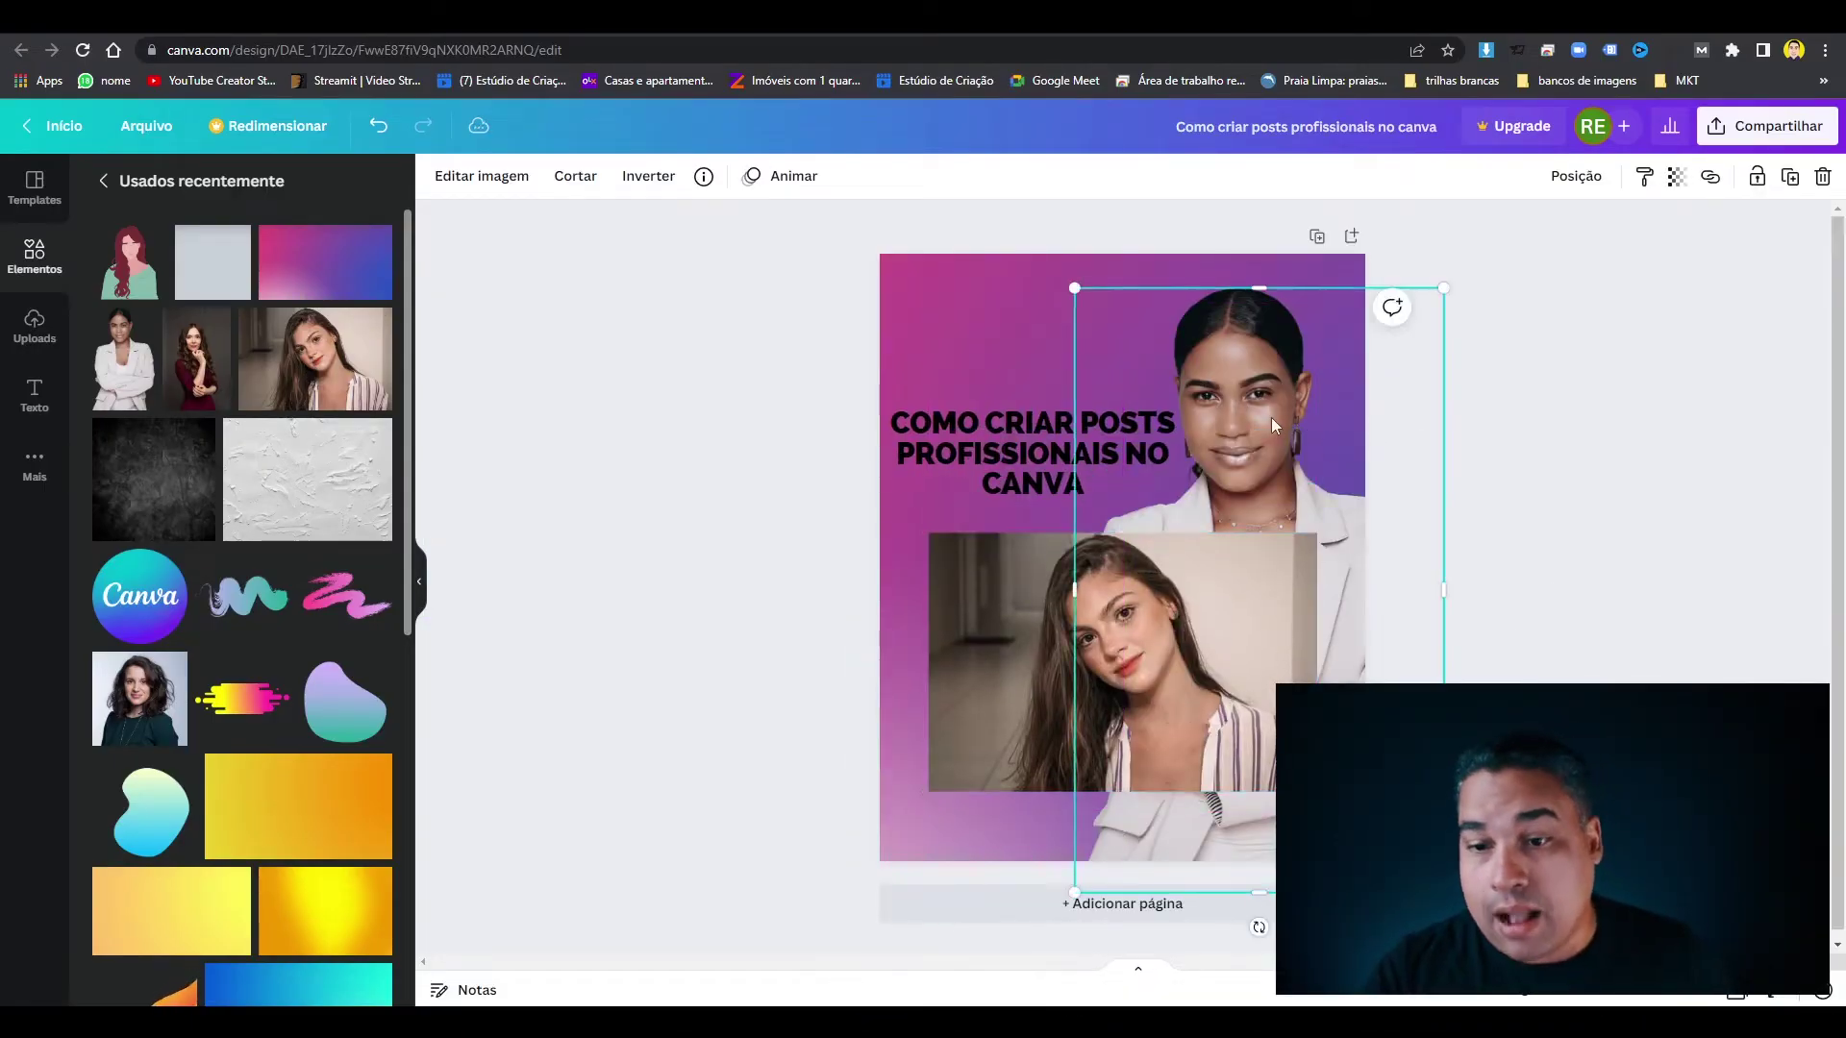
key(Delete)
click(1211, 621)
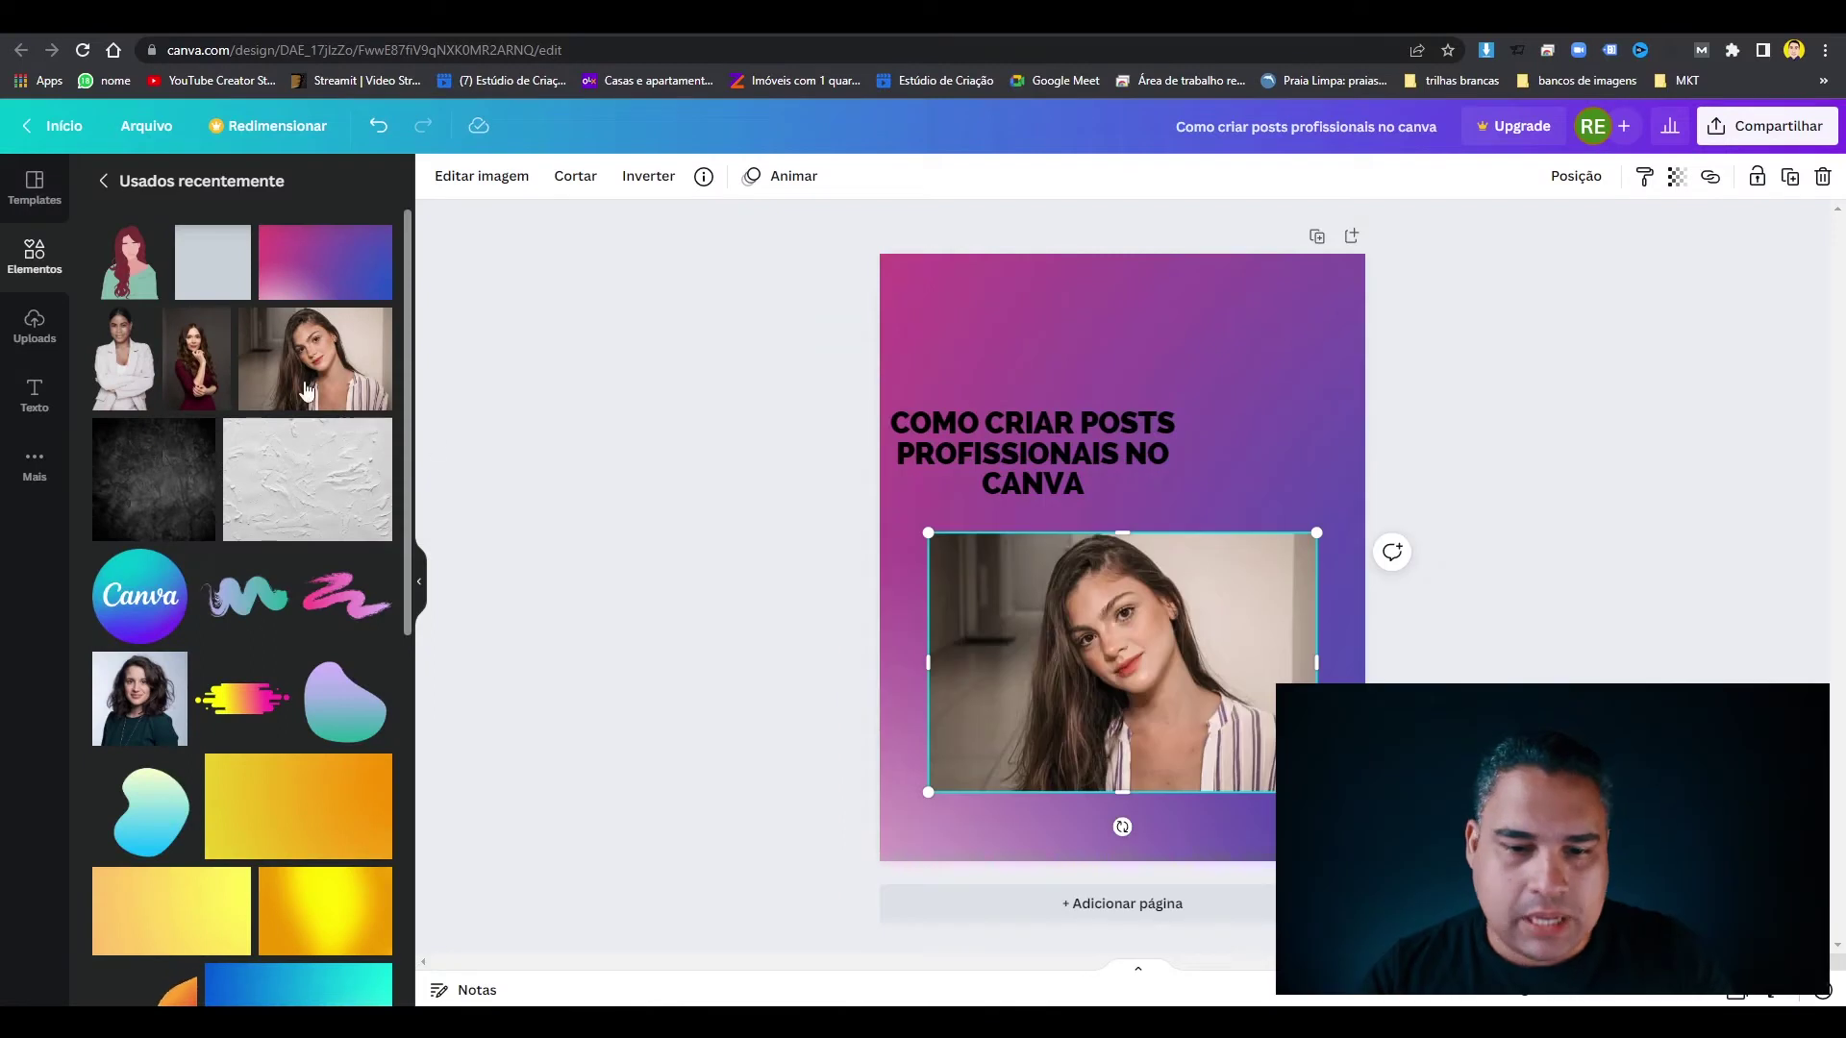
View the photo's image editing options, including the background remover, and enlarge the photo to span the page's lower part.
click(490, 179)
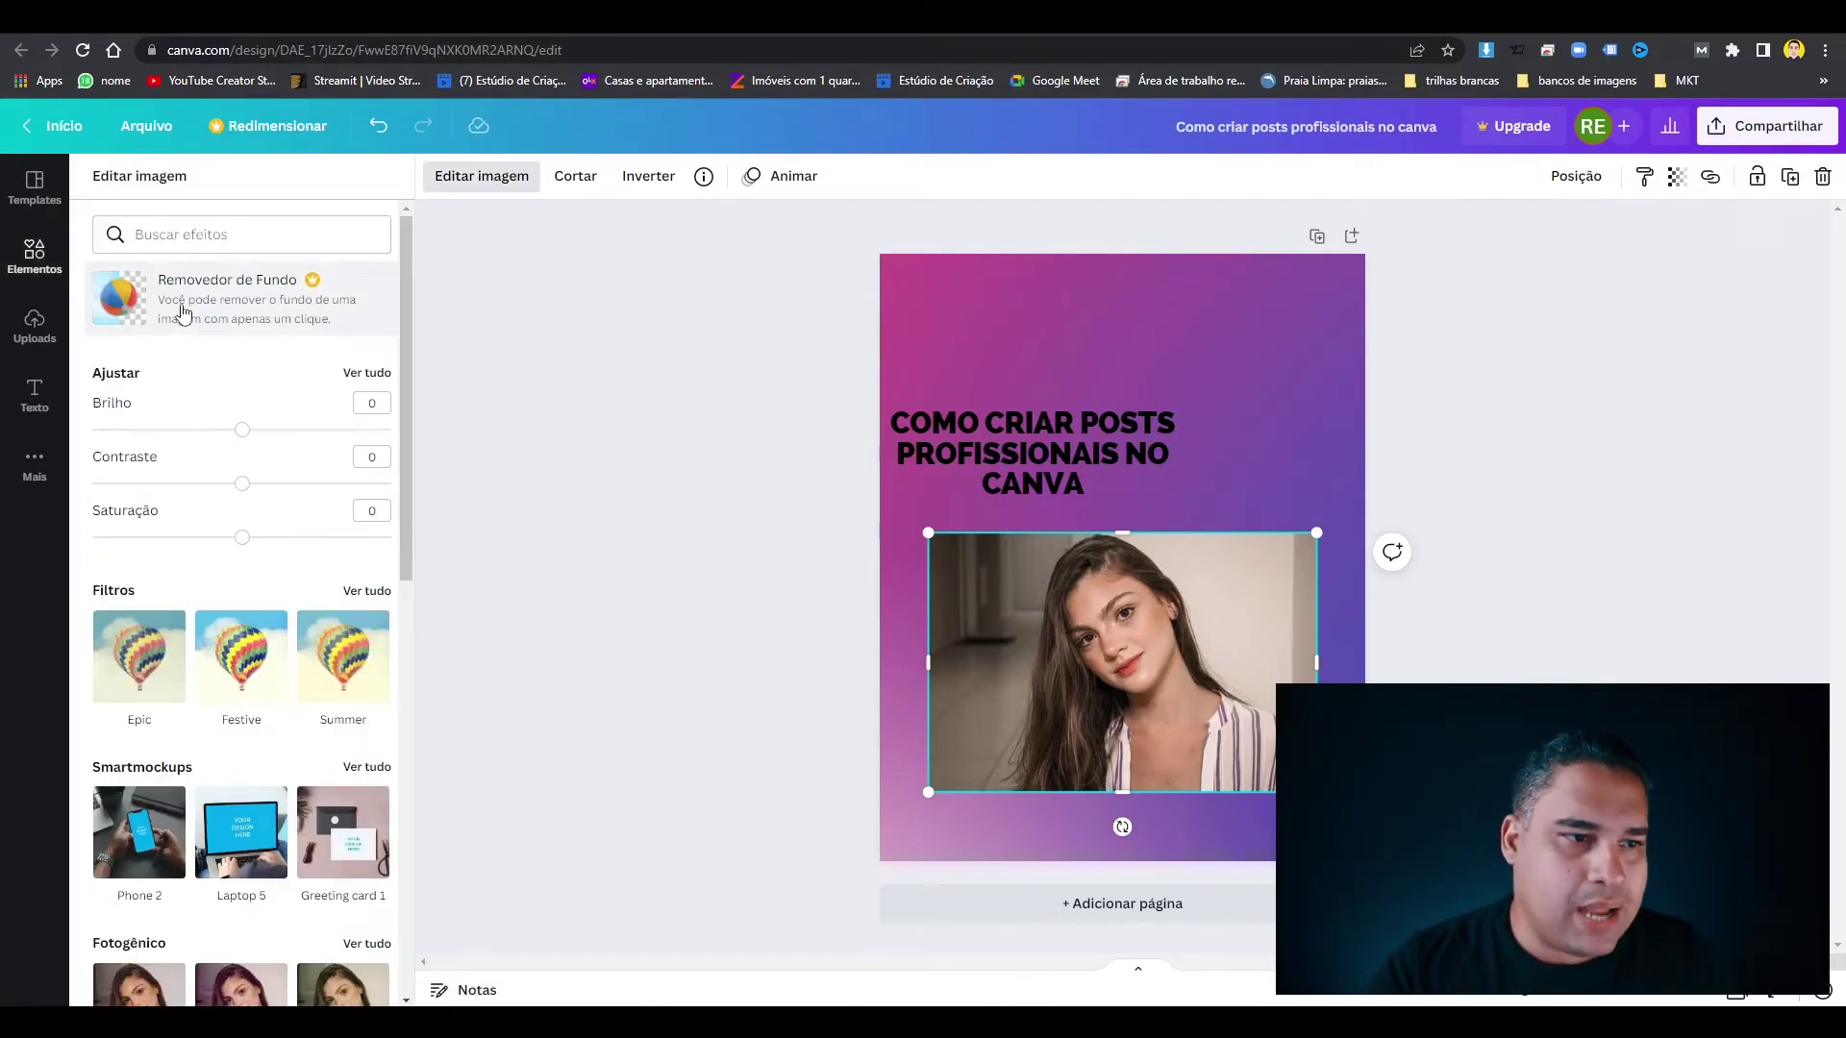
drag(929, 531, 668, 358)
drag(996, 565, 1136, 635)
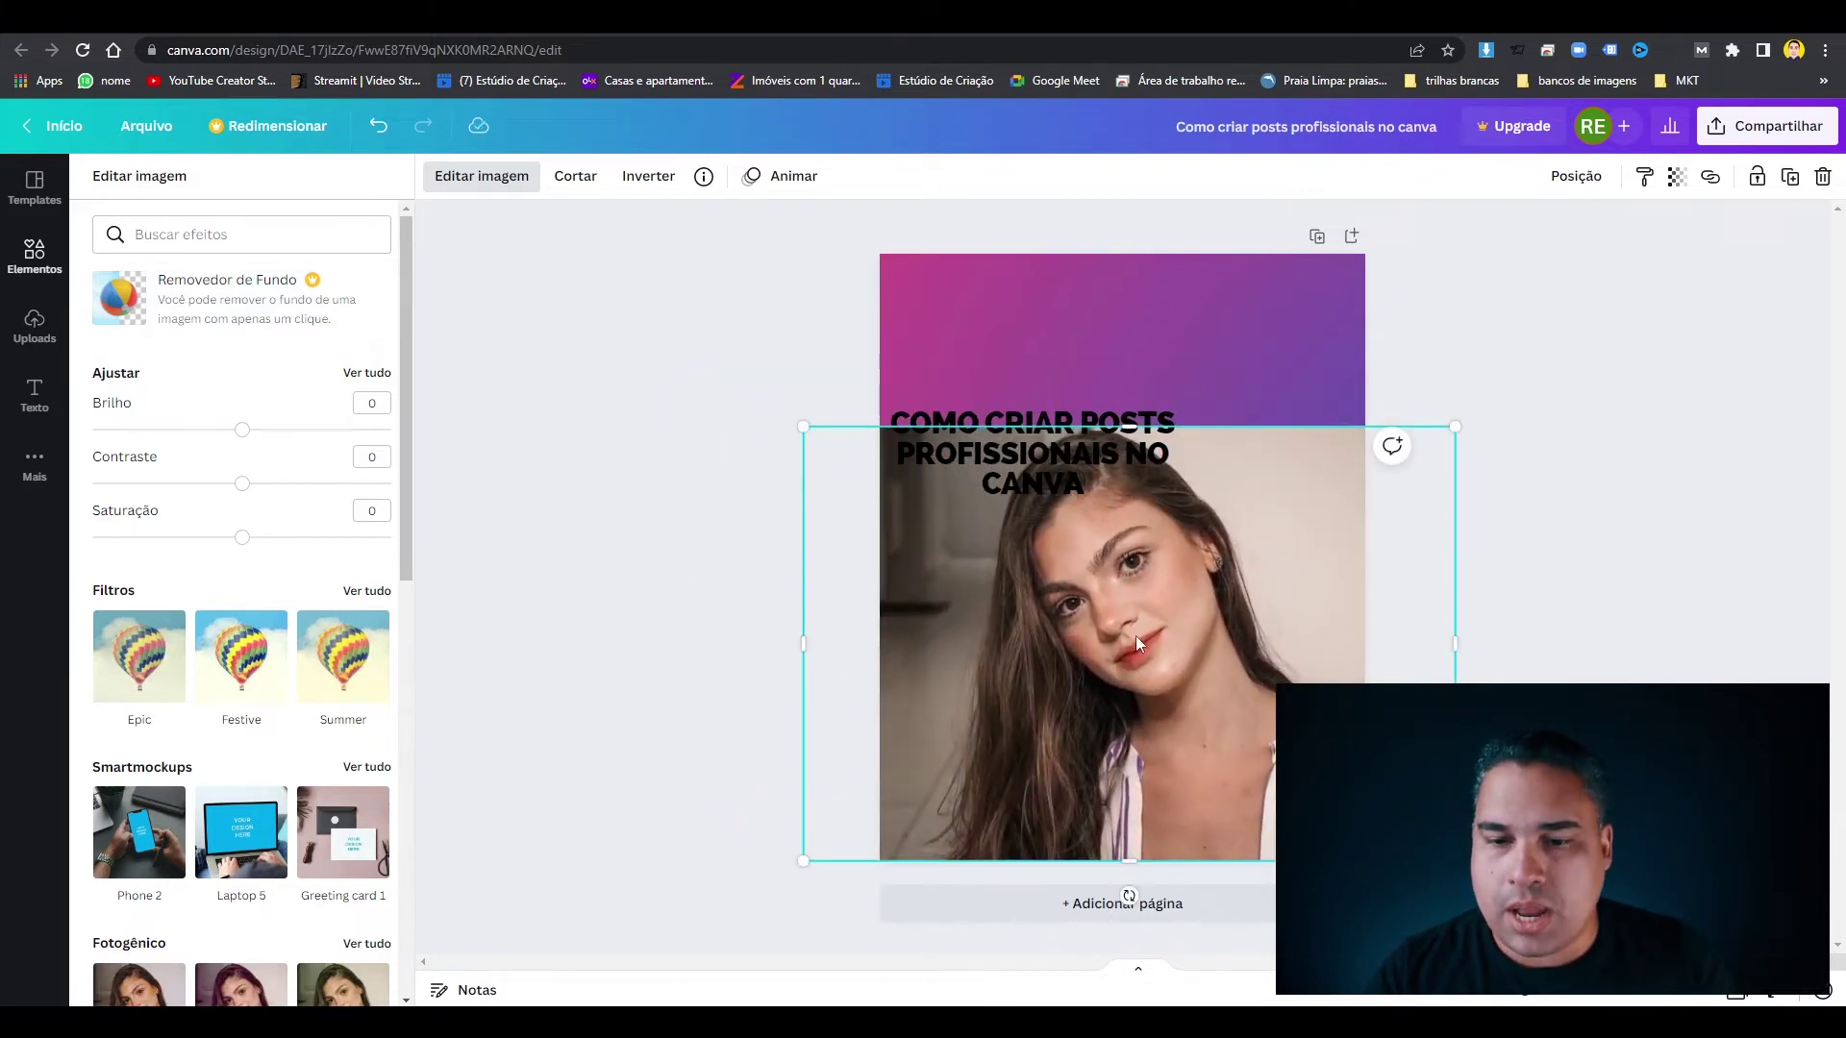
click(1623, 644)
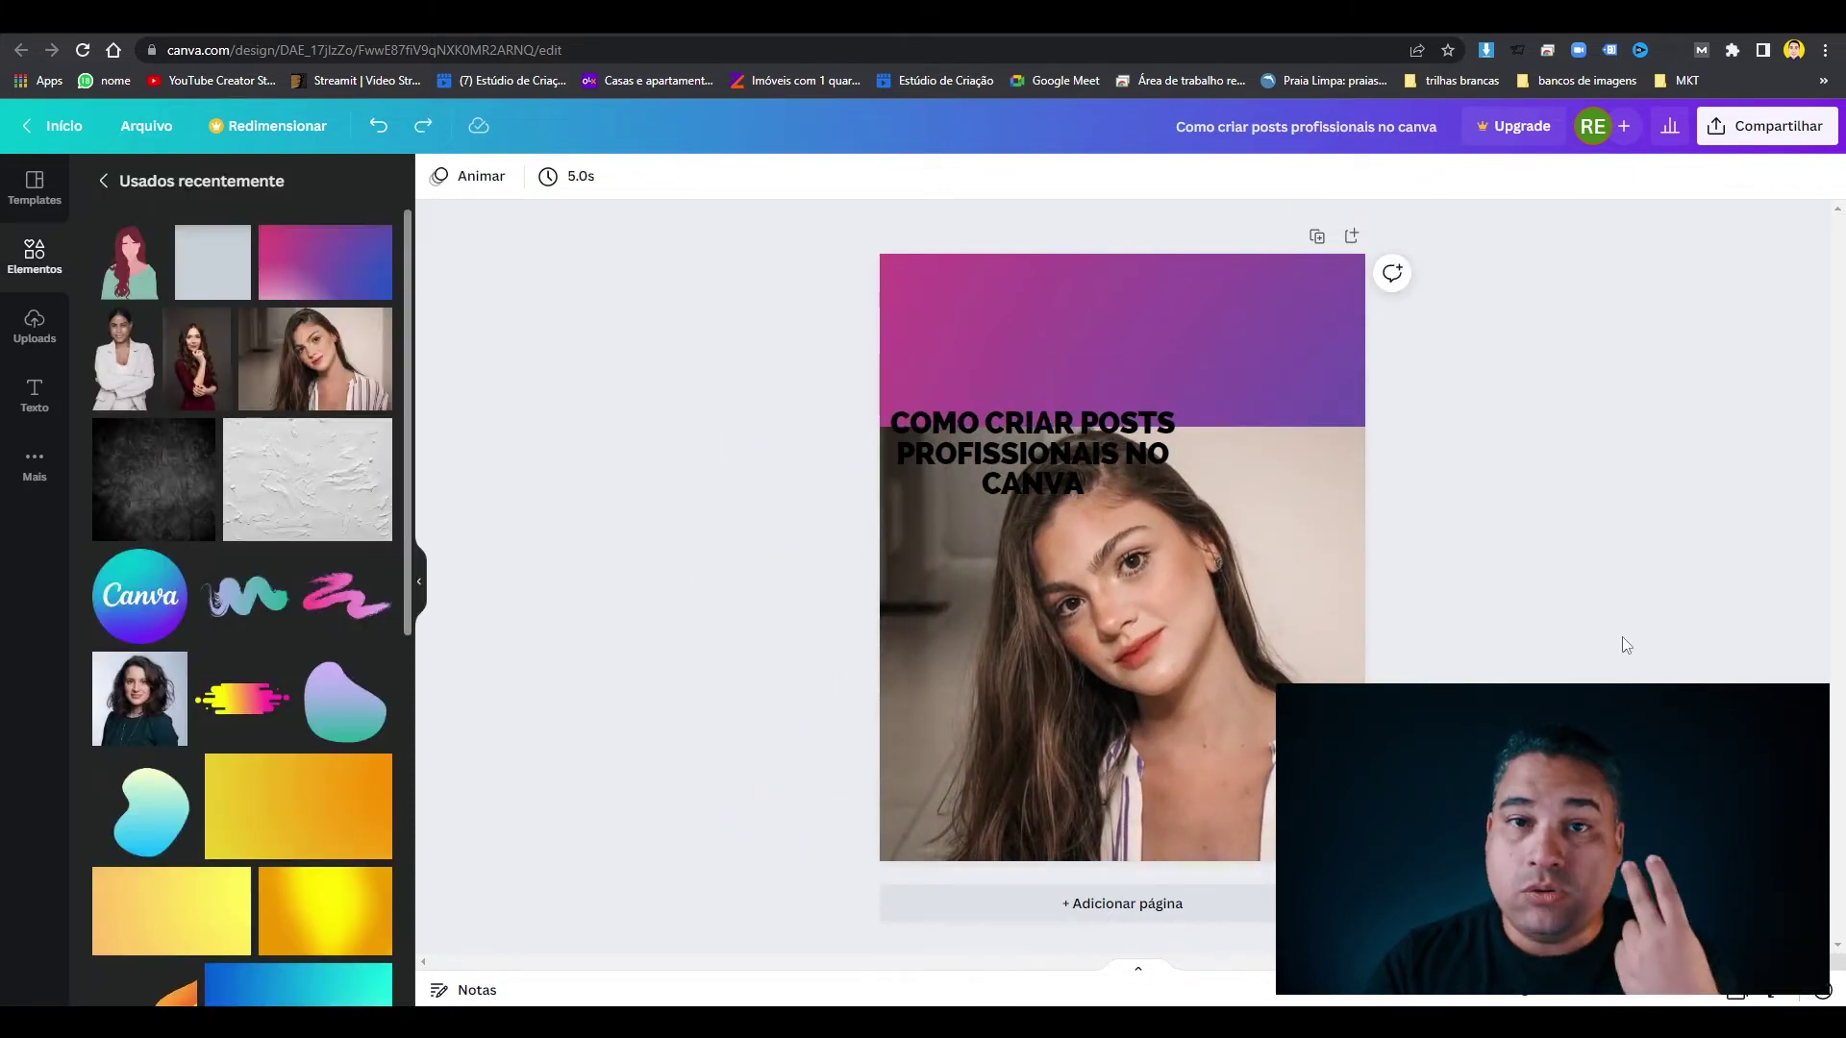
Add a blank second page and move the woman's photo onto it.
click(1125, 906)
scroll(1215, 730, up, 3)
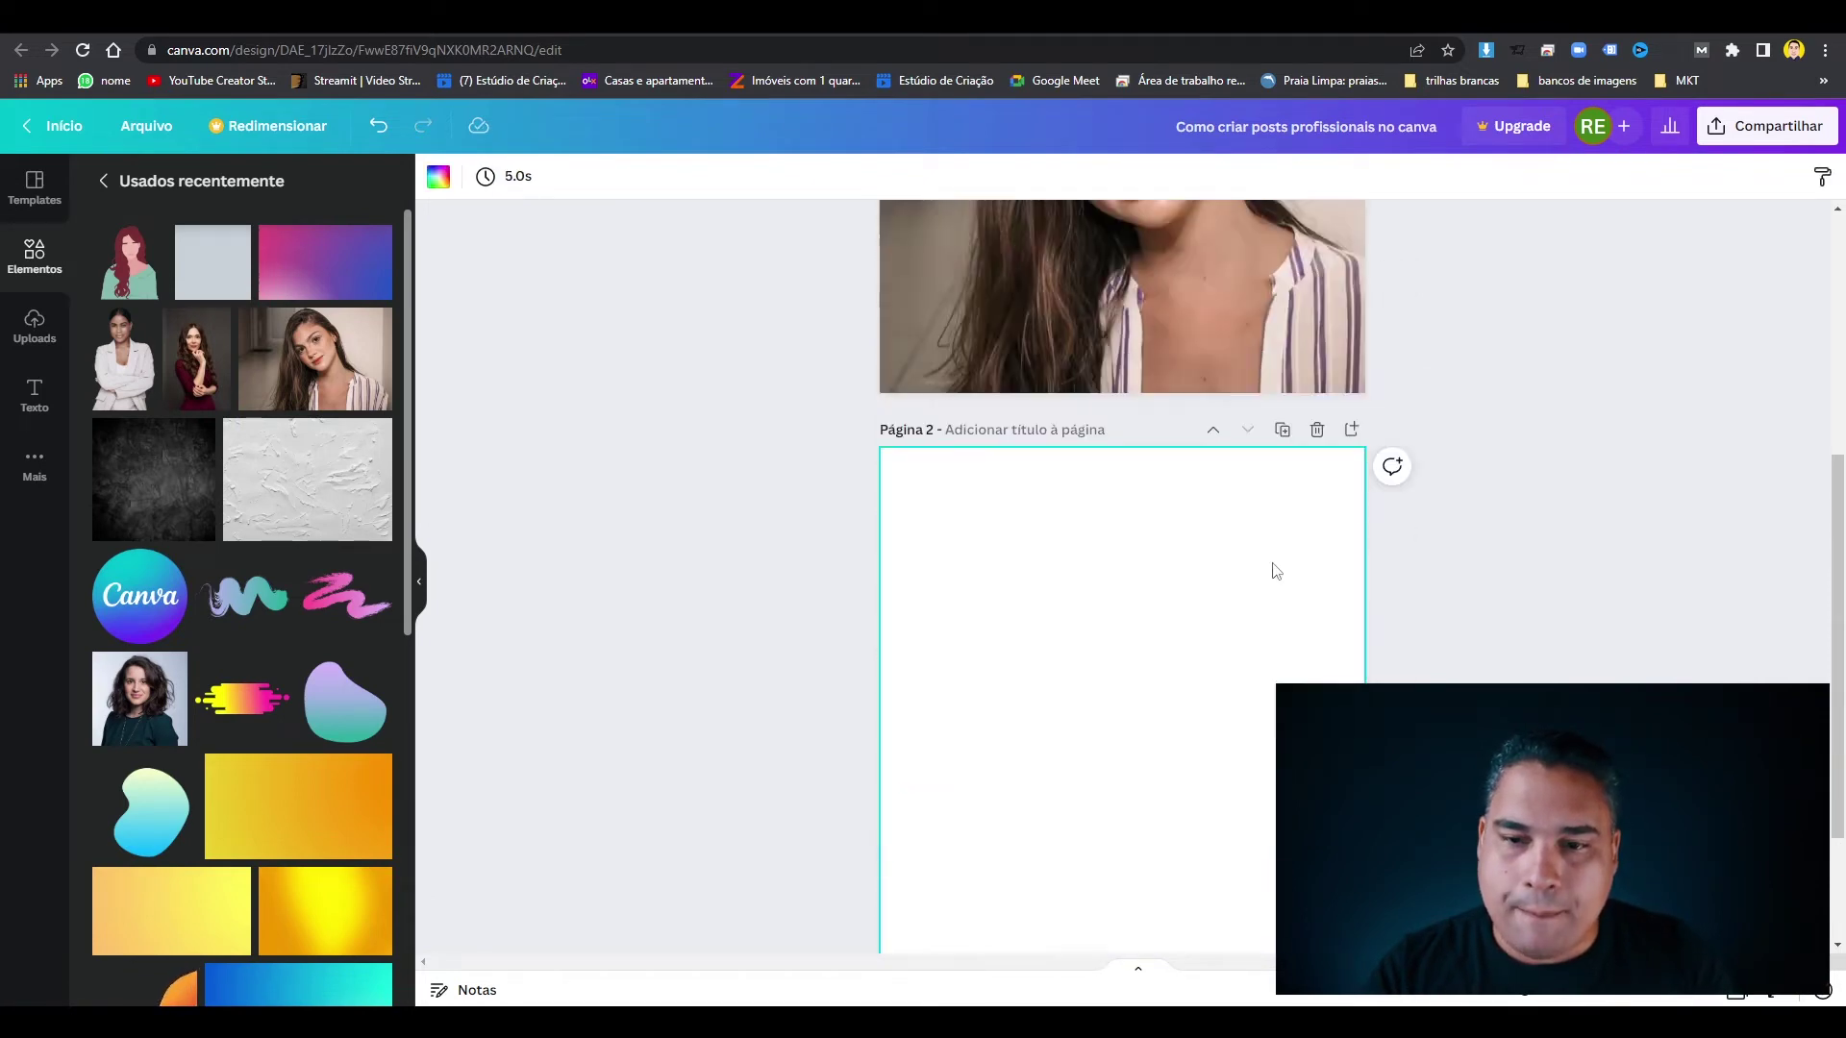
click(1238, 445)
drag(1251, 399, 1224, 852)
Enlarge the woman's photo to cover the whole second page and shift it to frame her face.
scroll(1505, 549, down, 3)
drag(1145, 521, 1193, 688)
drag(829, 427, 569, 252)
drag(1054, 531, 1151, 523)
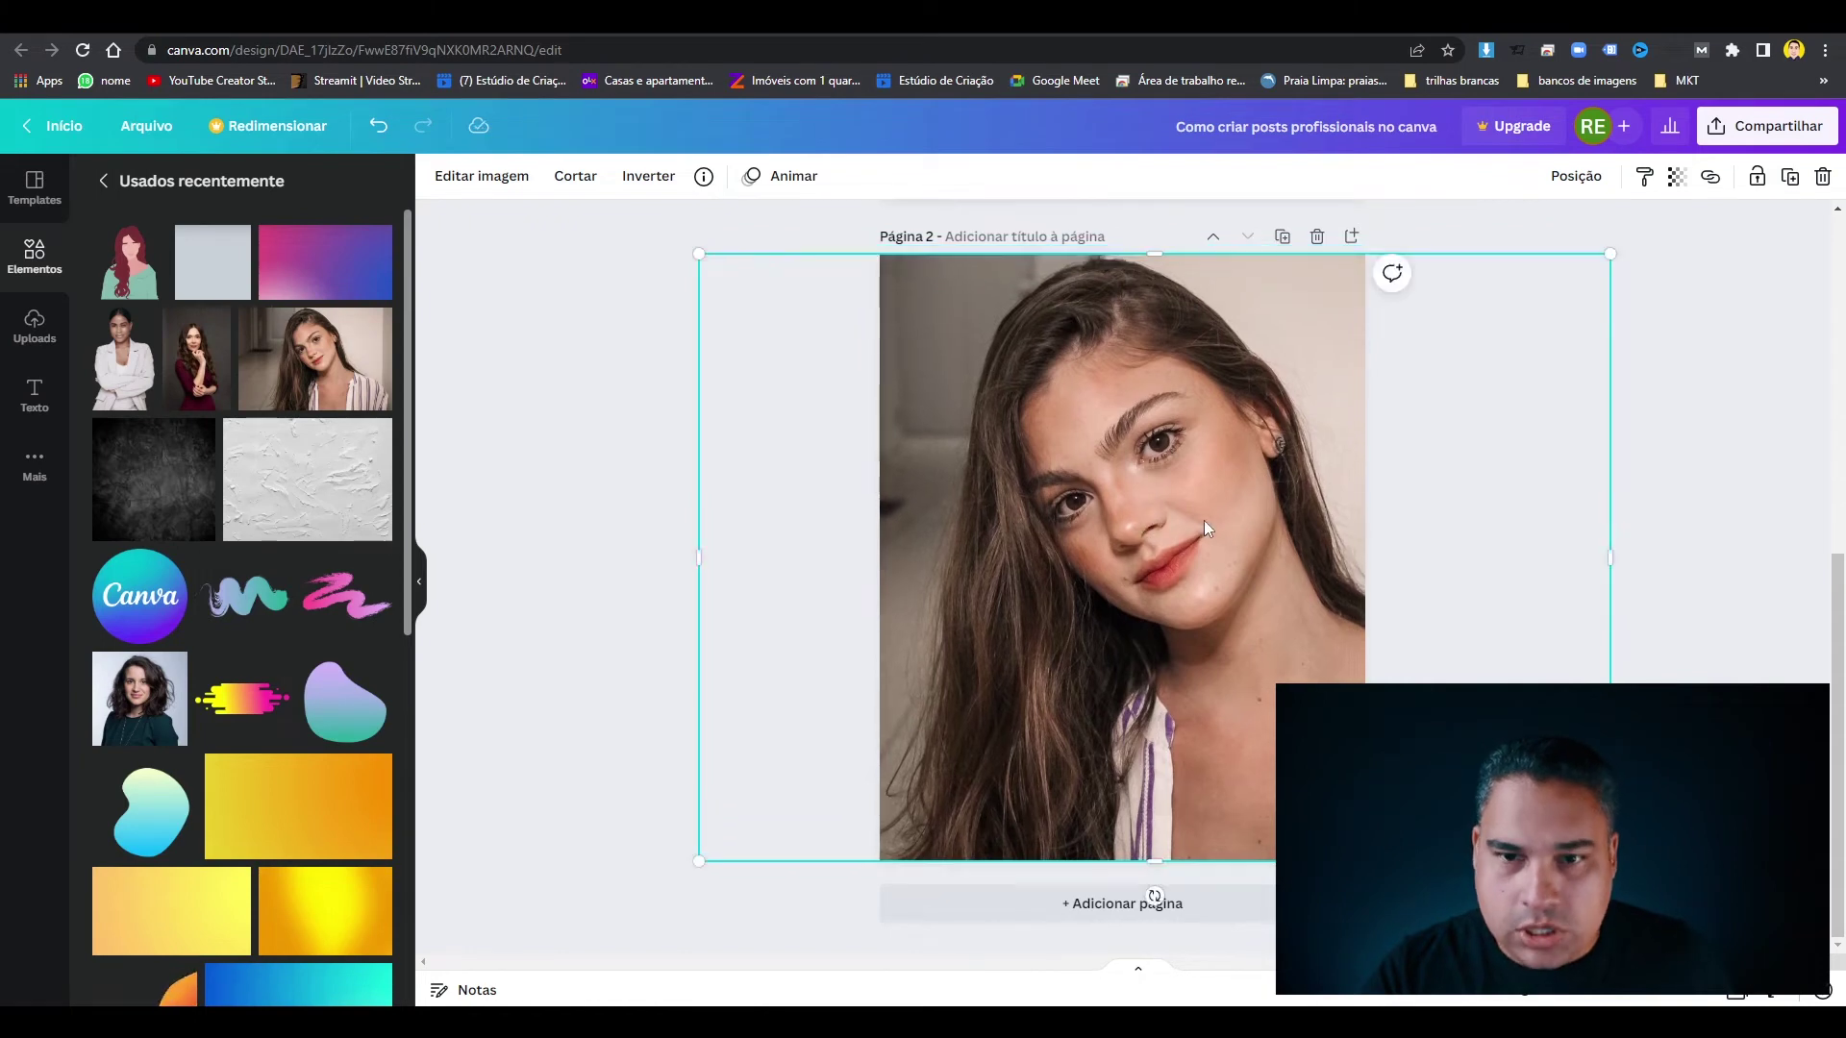
click(1681, 327)
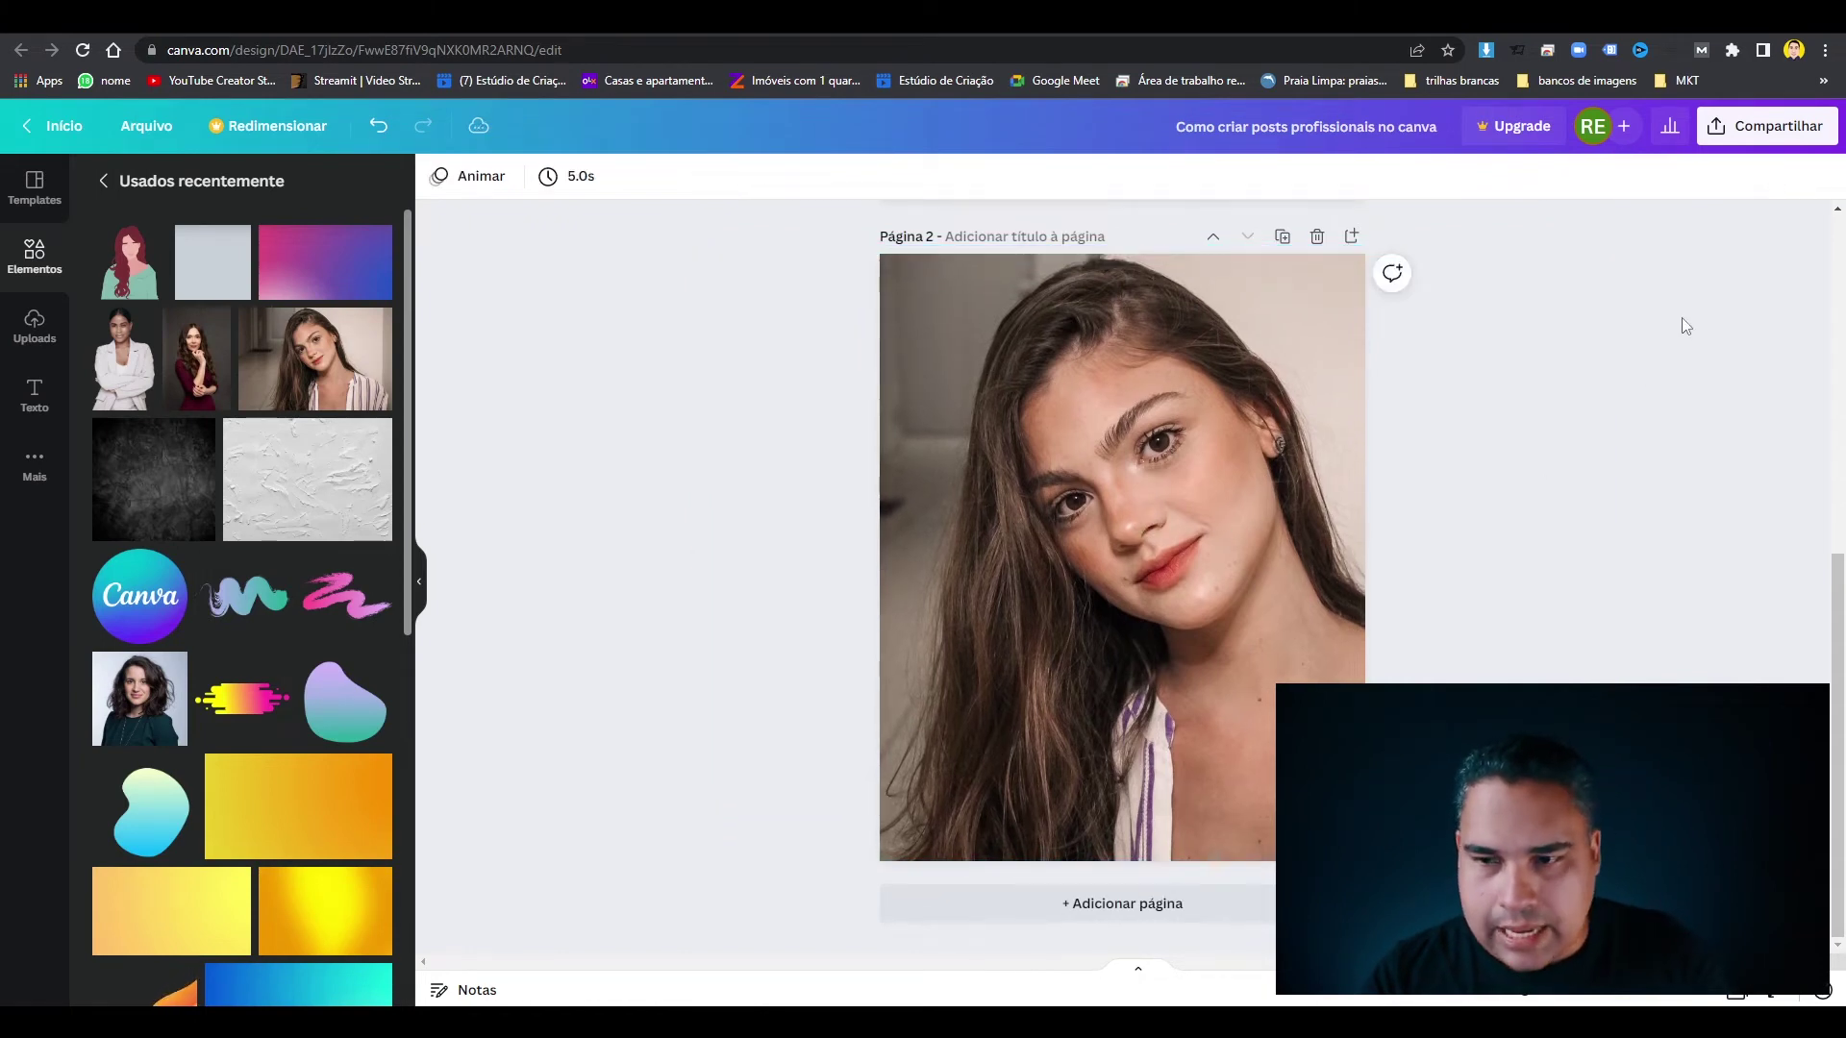
Download only page 2 of the design as a PNG.
click(1771, 128)
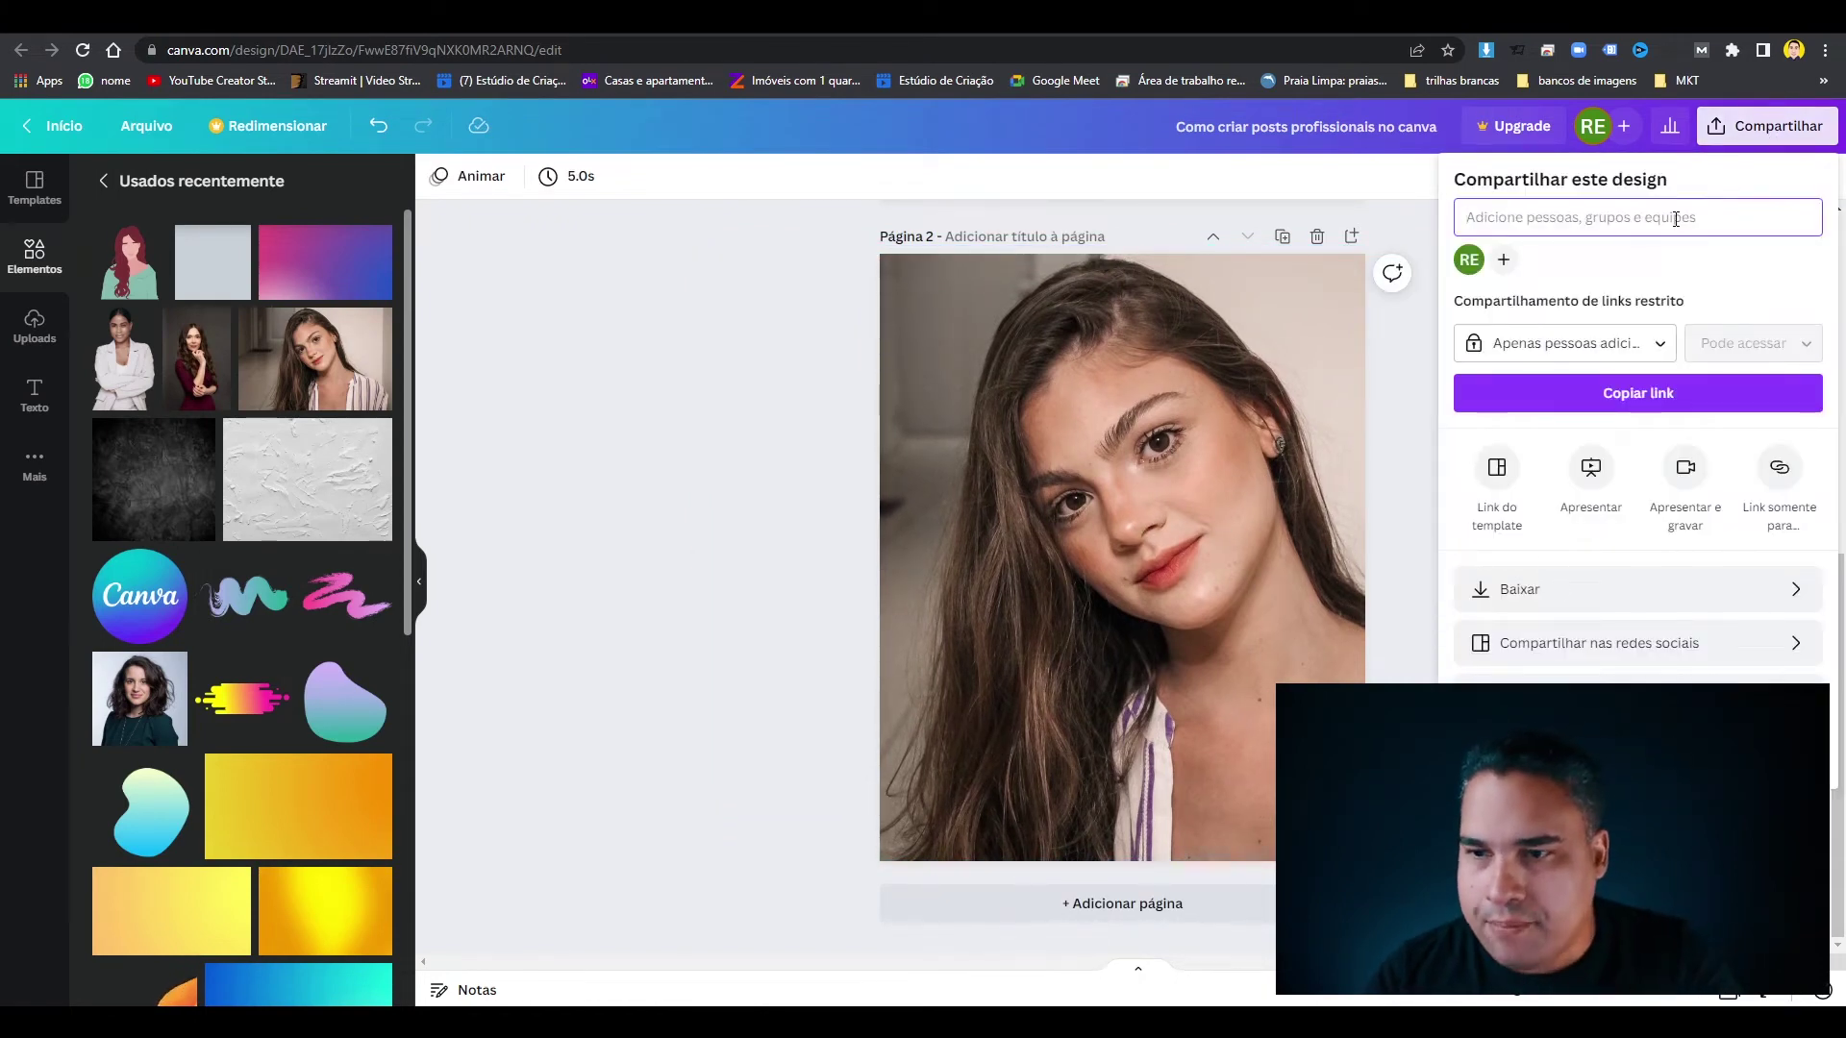
click(1557, 589)
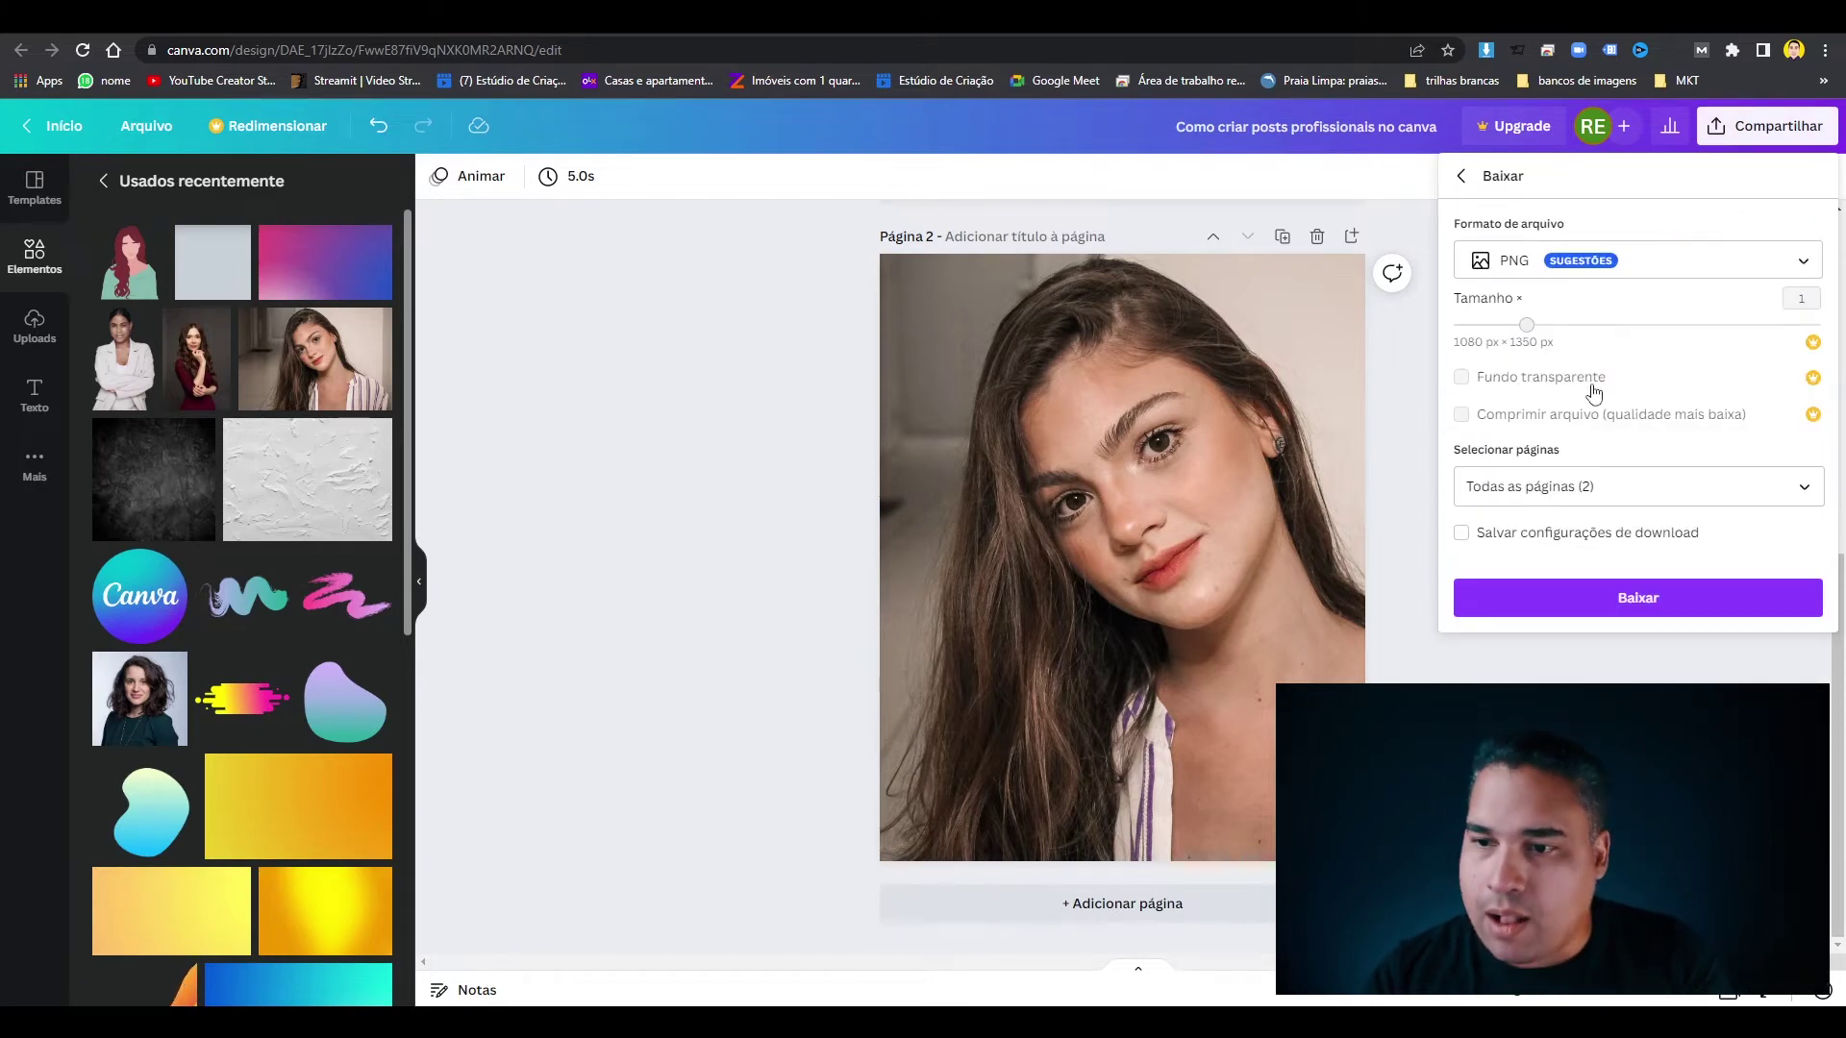
click(1507, 272)
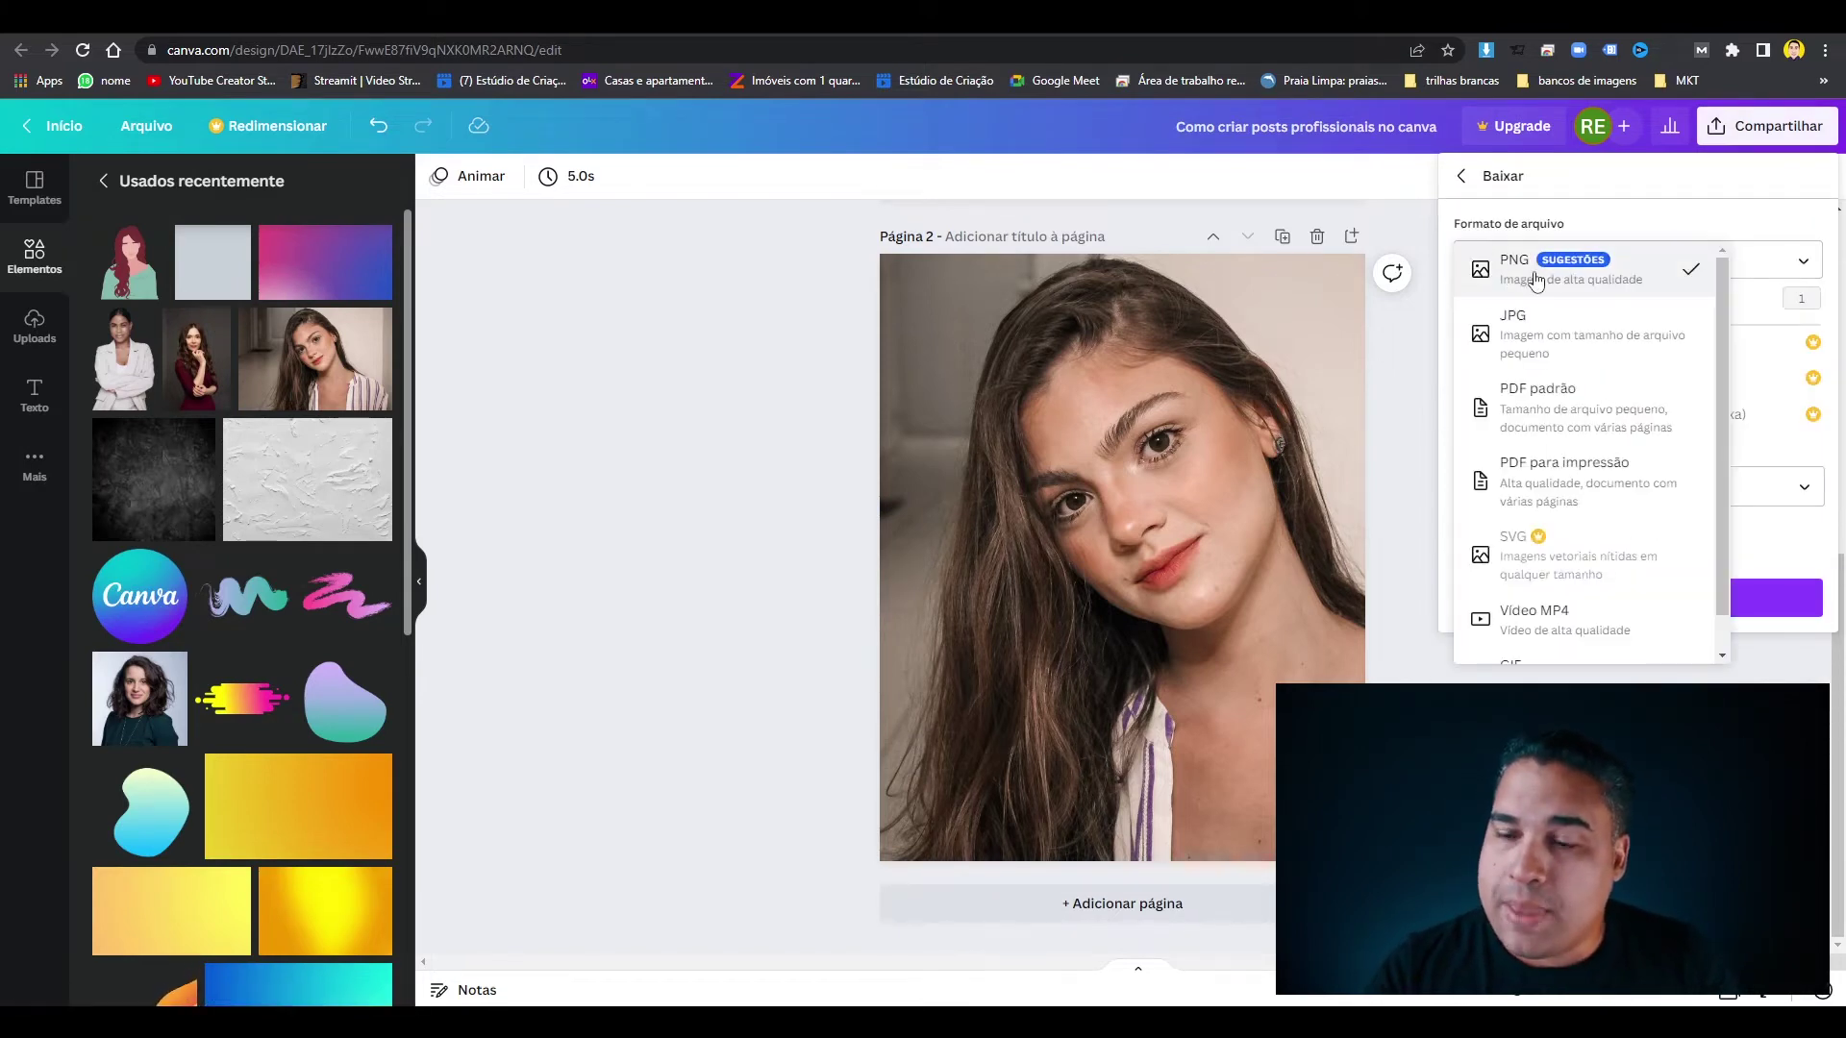
click(1658, 210)
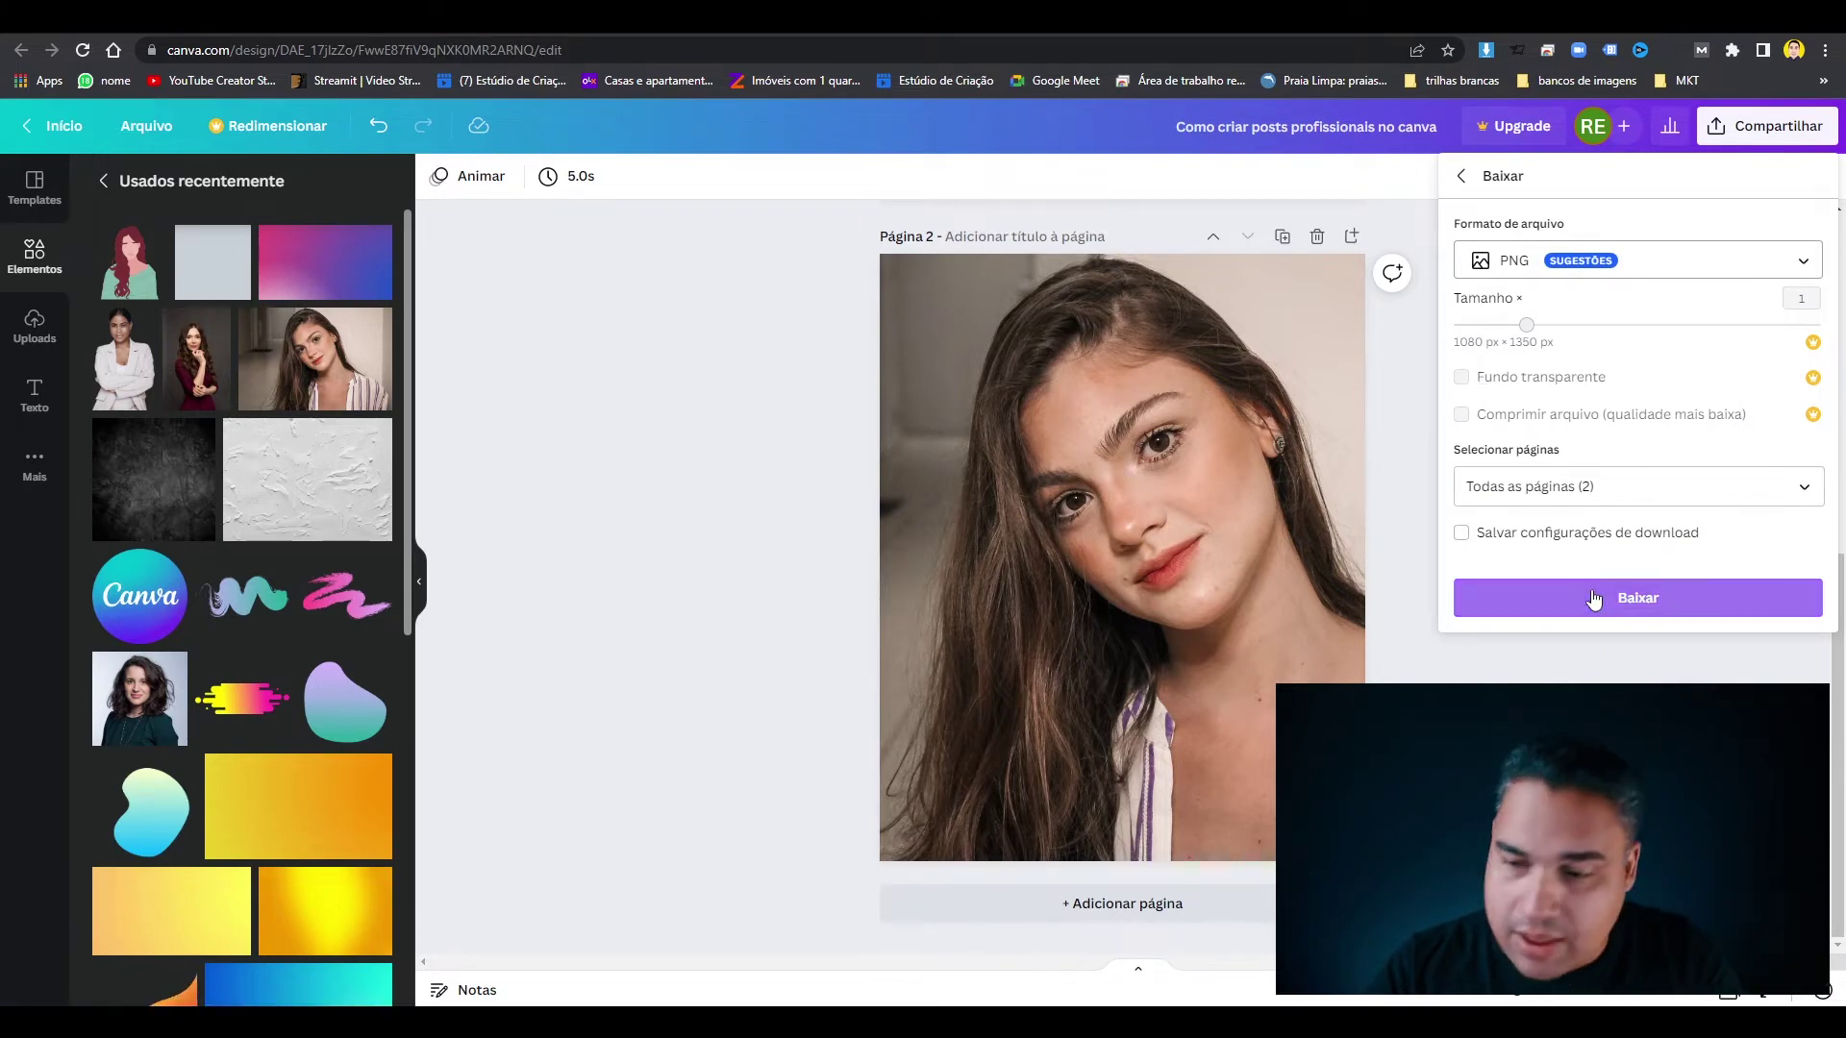
click(1544, 487)
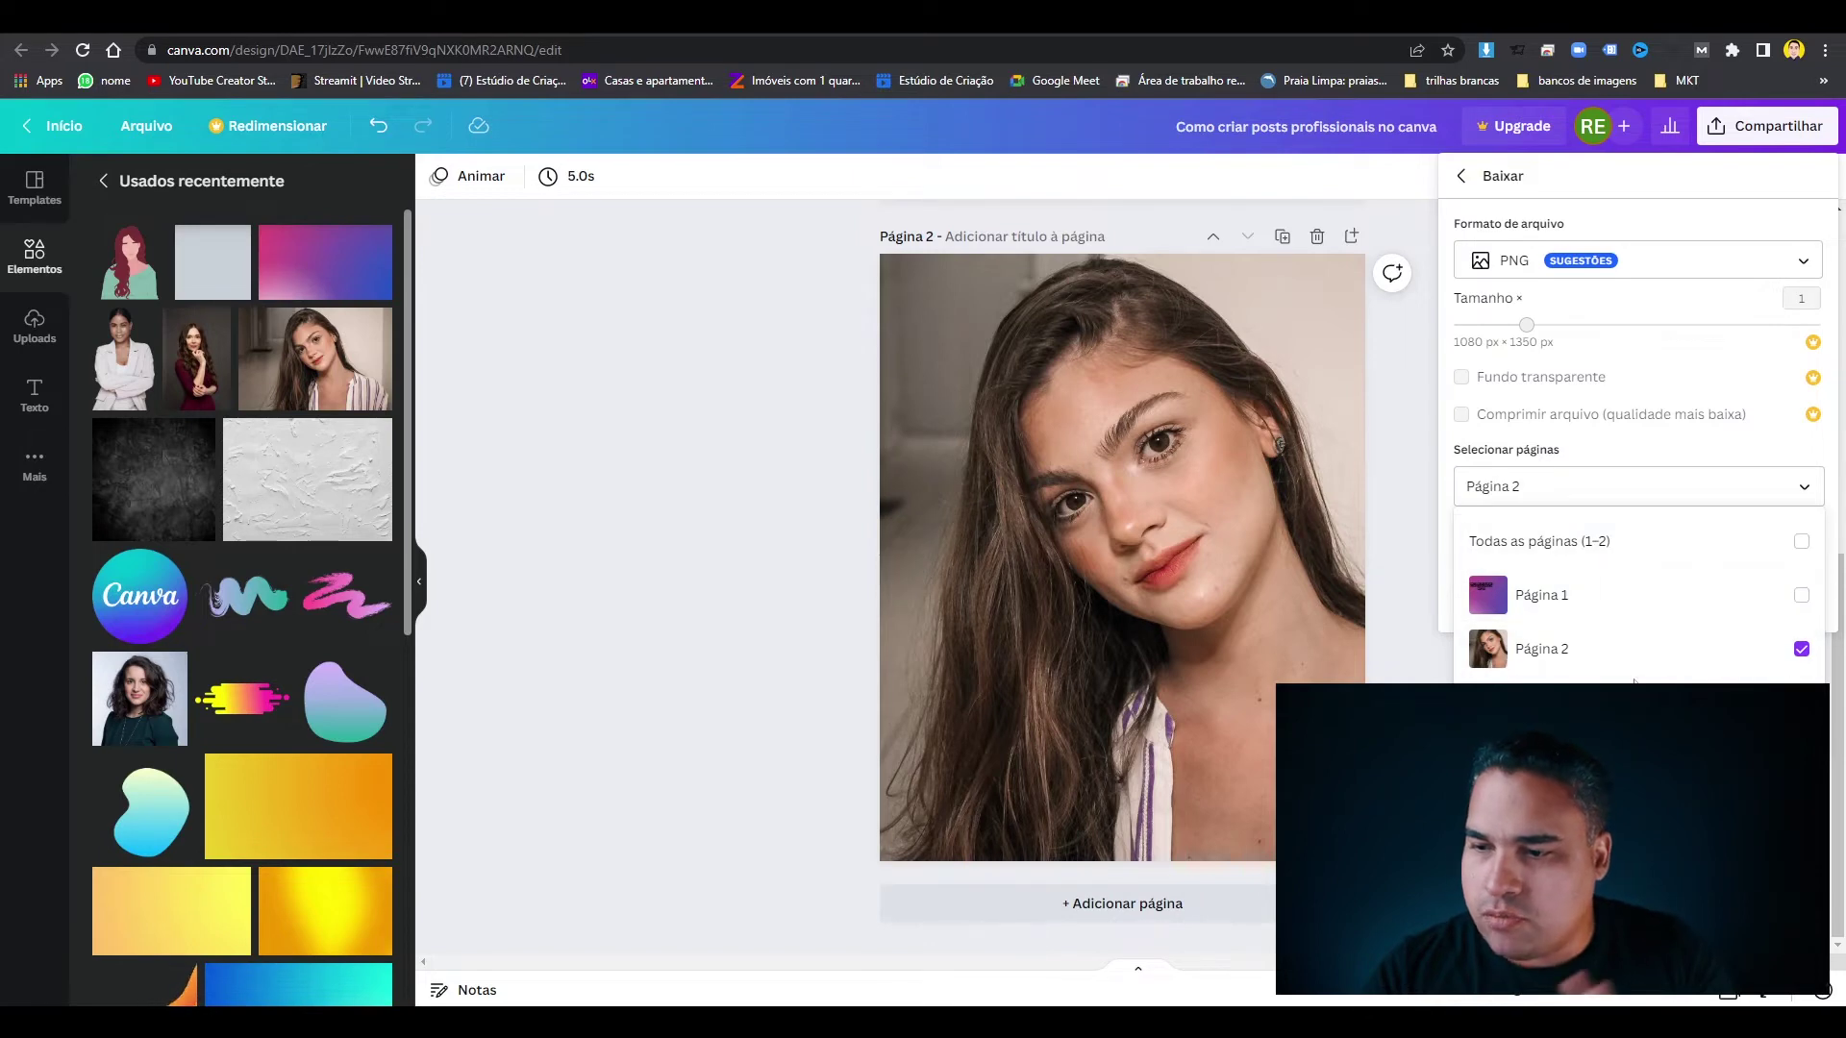
click(1639, 707)
click(1648, 609)
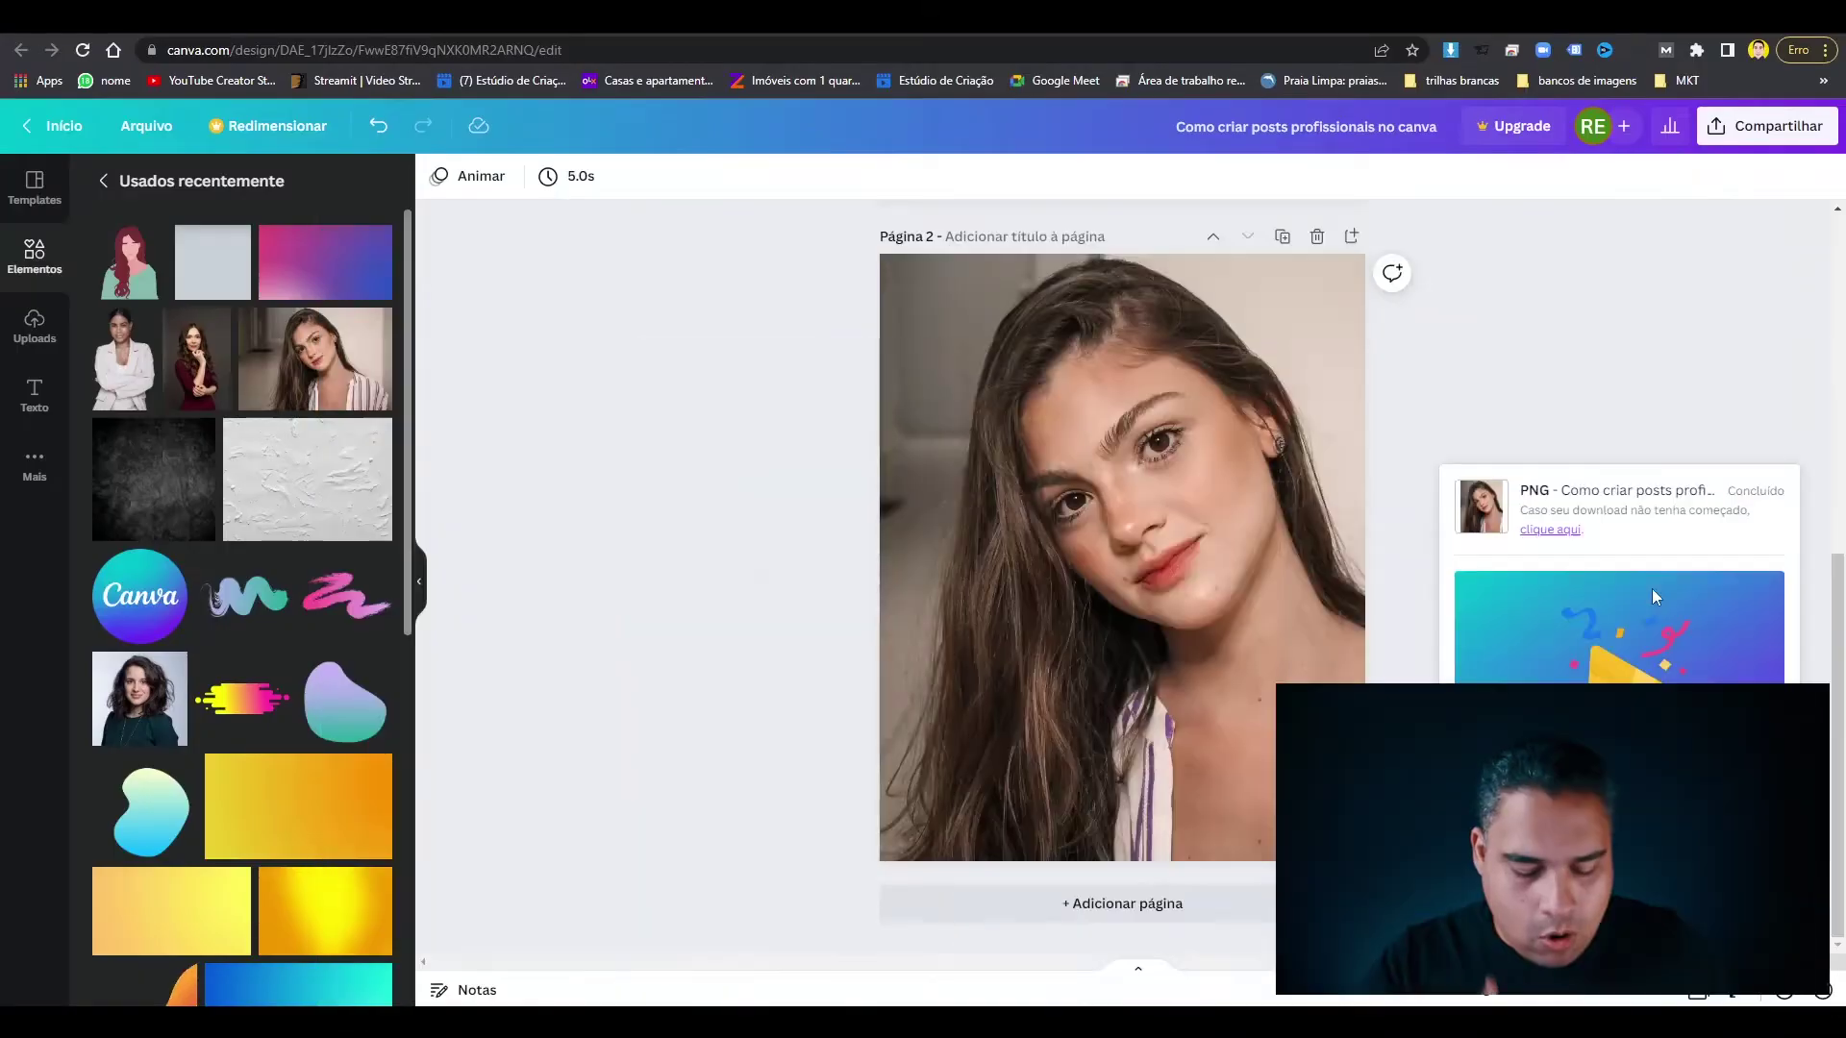
Switch to remove.bg in a new tab, remove the background of "Como criar posts profissionais no canva.png" and download the preview image.
key(ctrl+t)
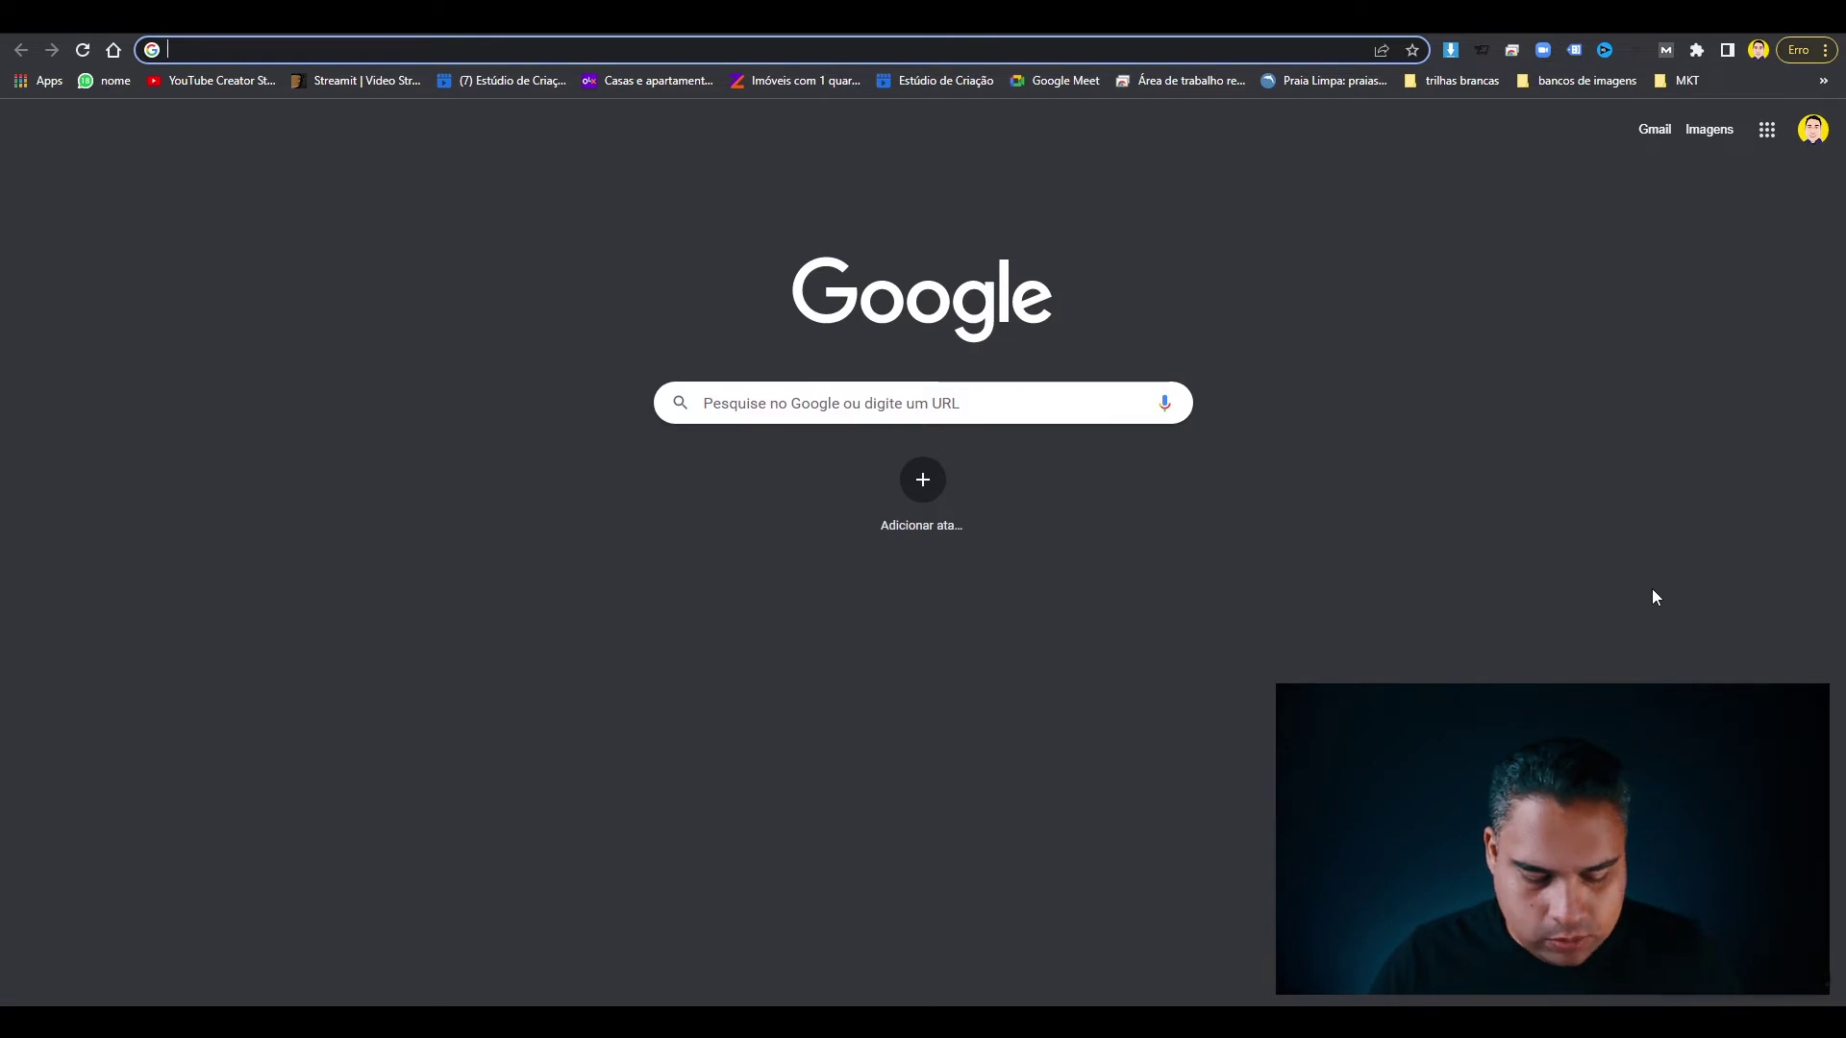
text(remove.b)
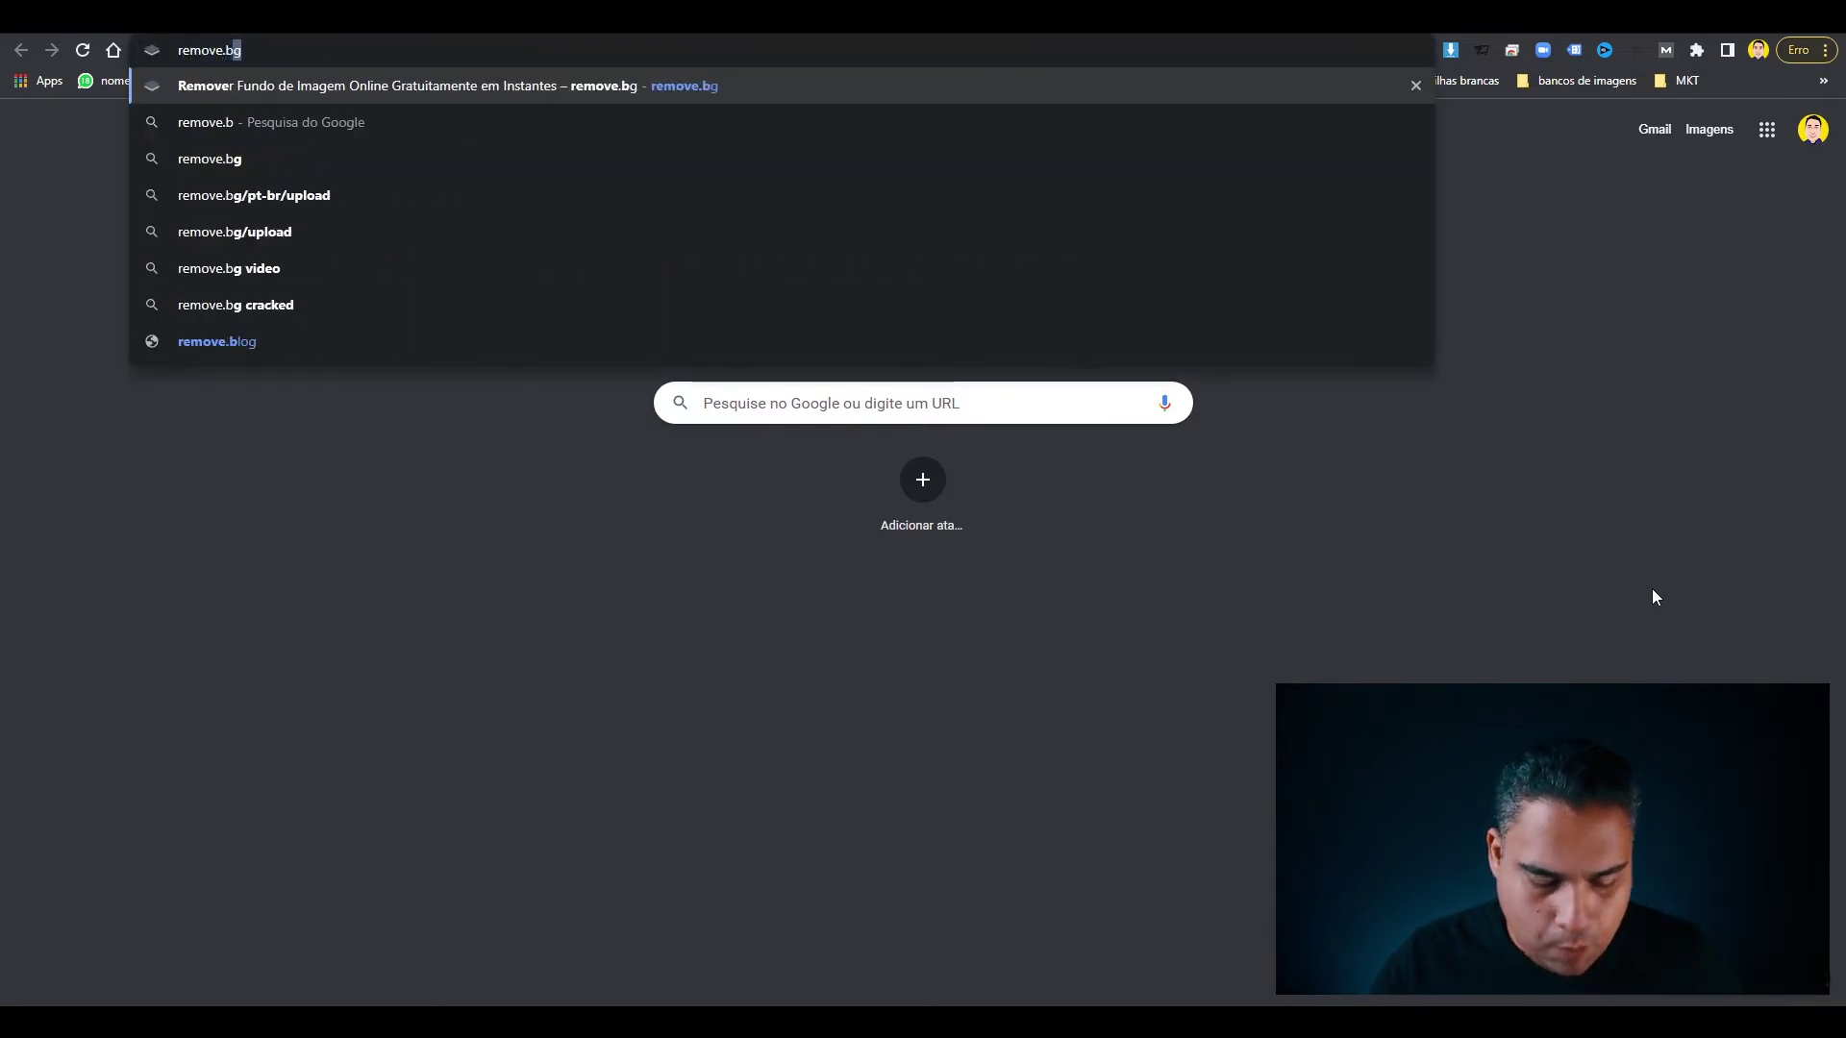
key(Return)
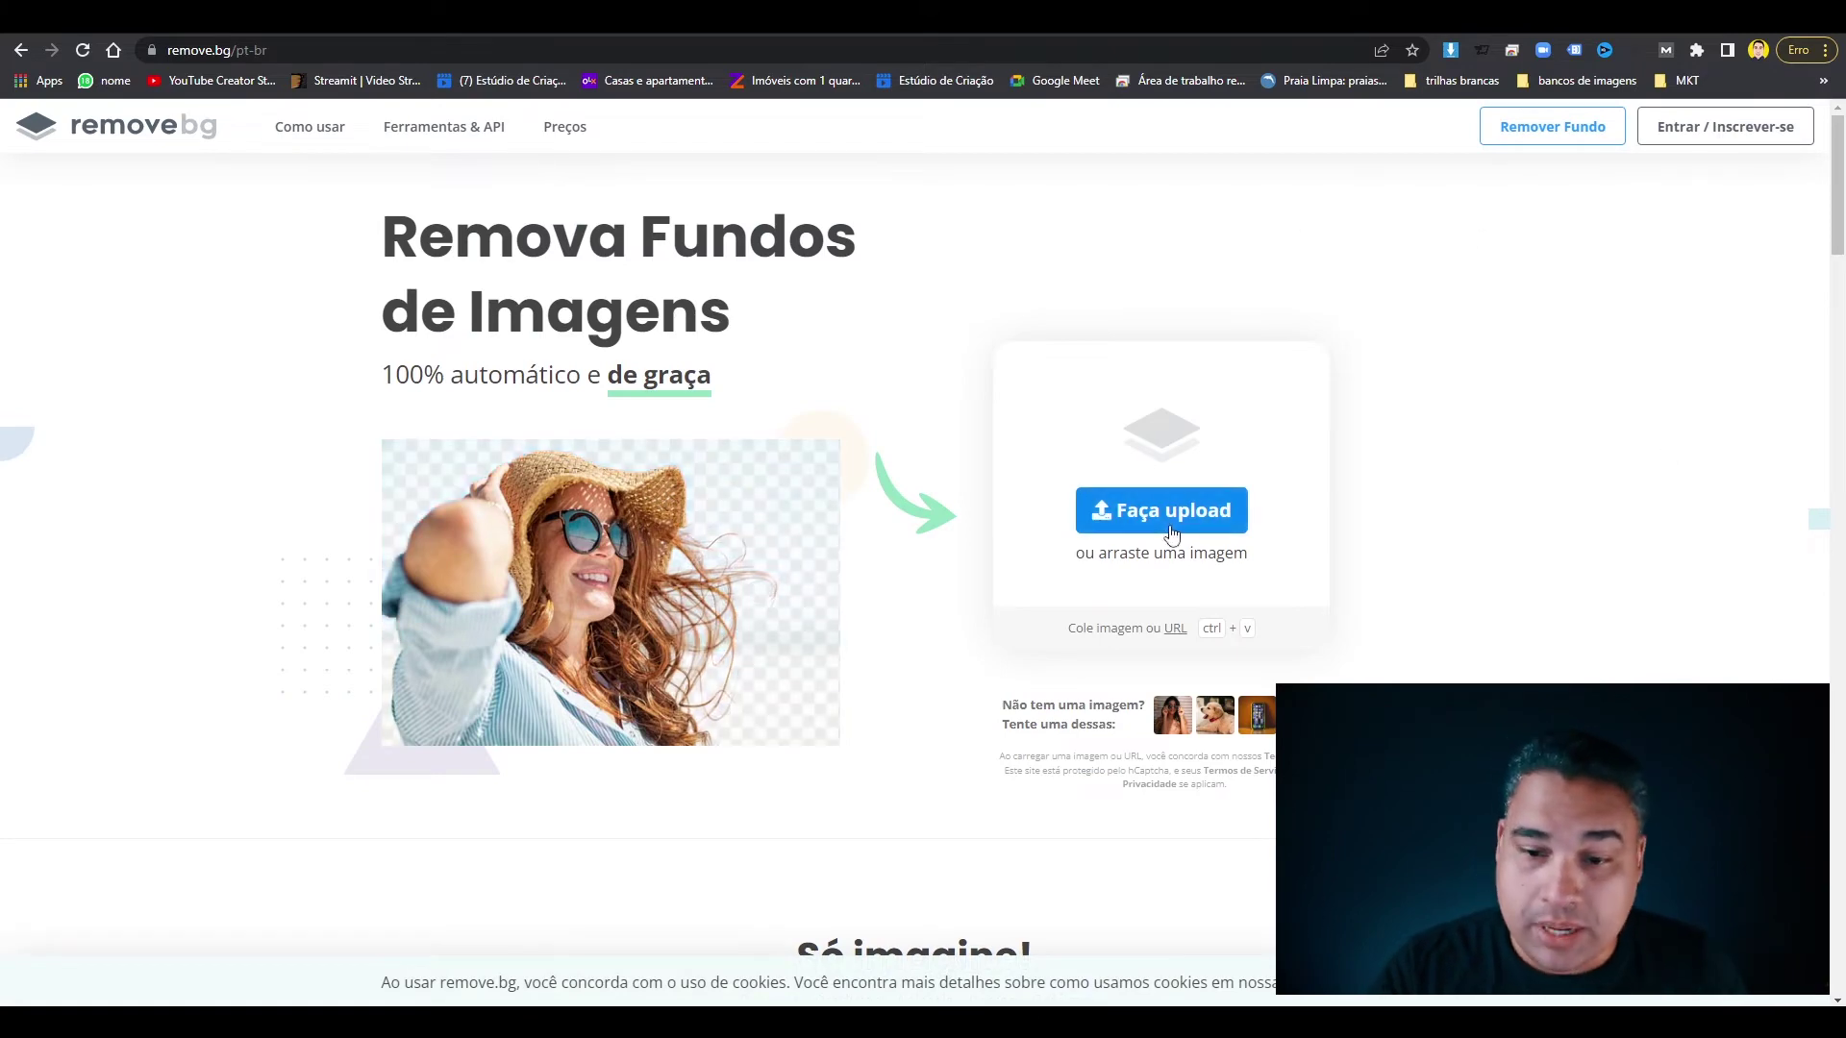
click(1170, 520)
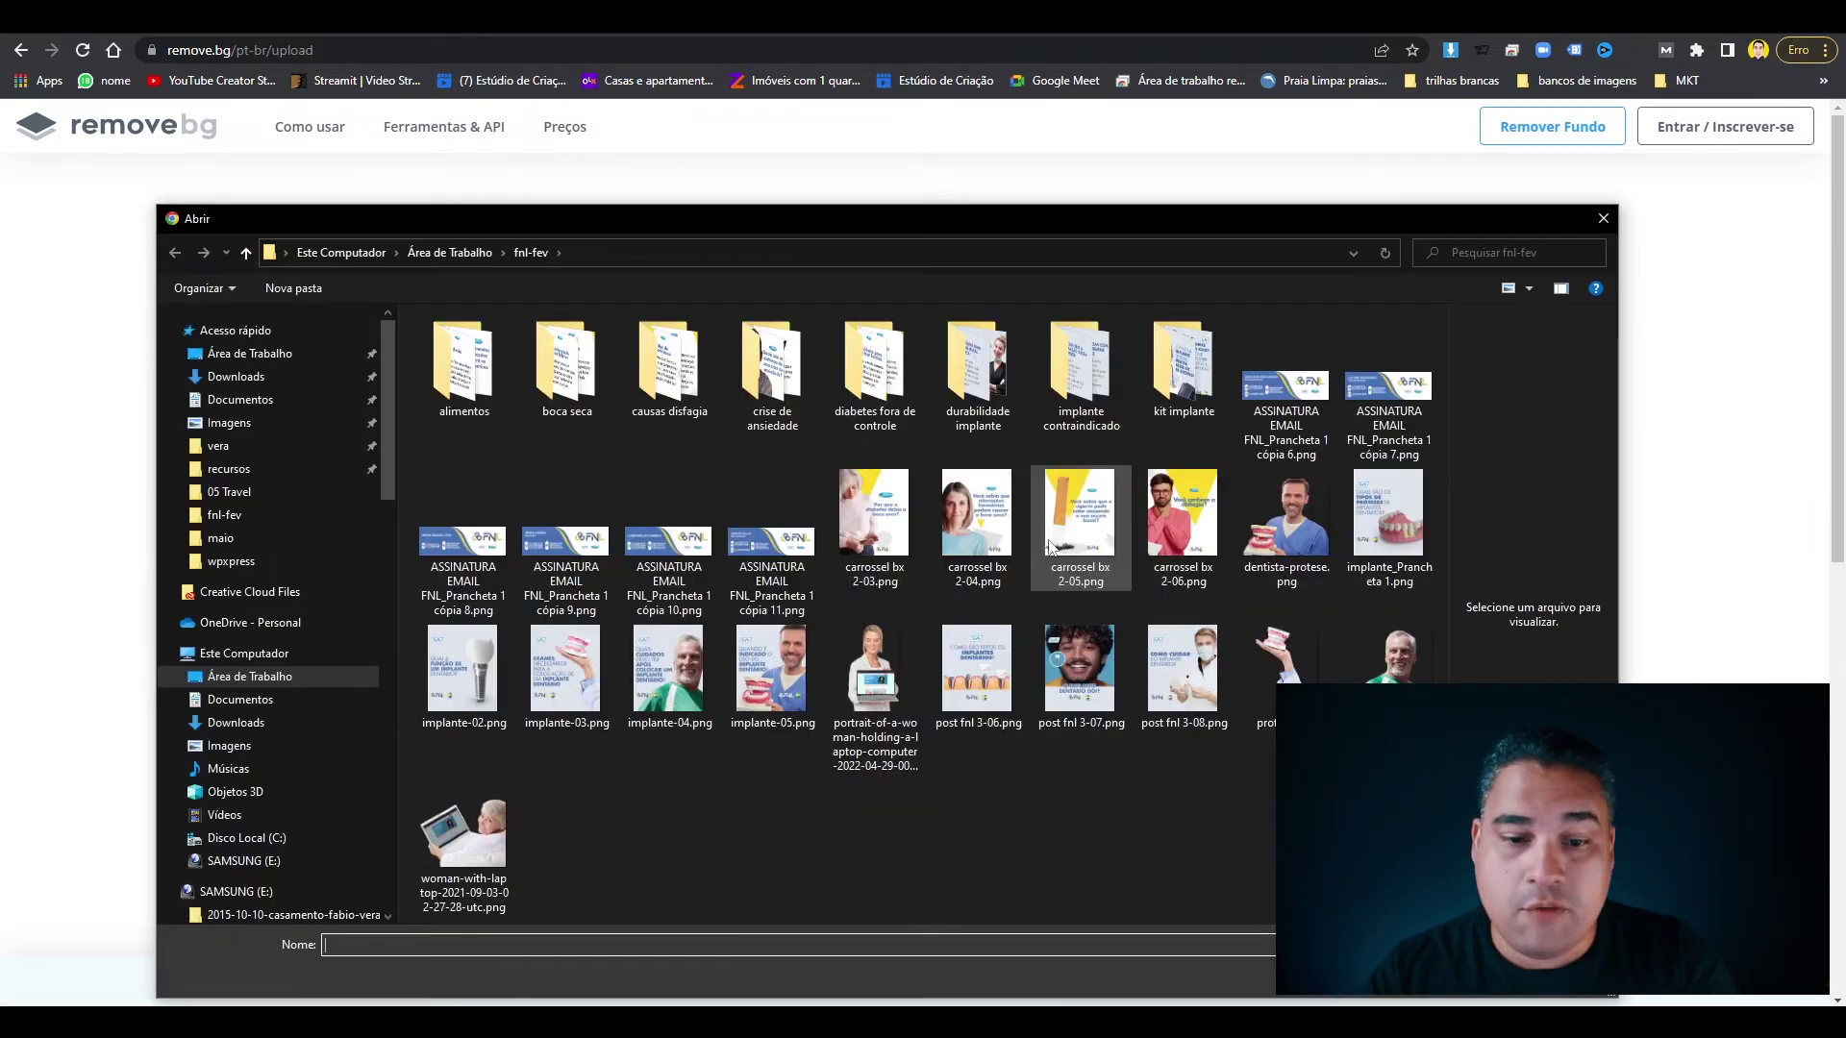
click(215, 377)
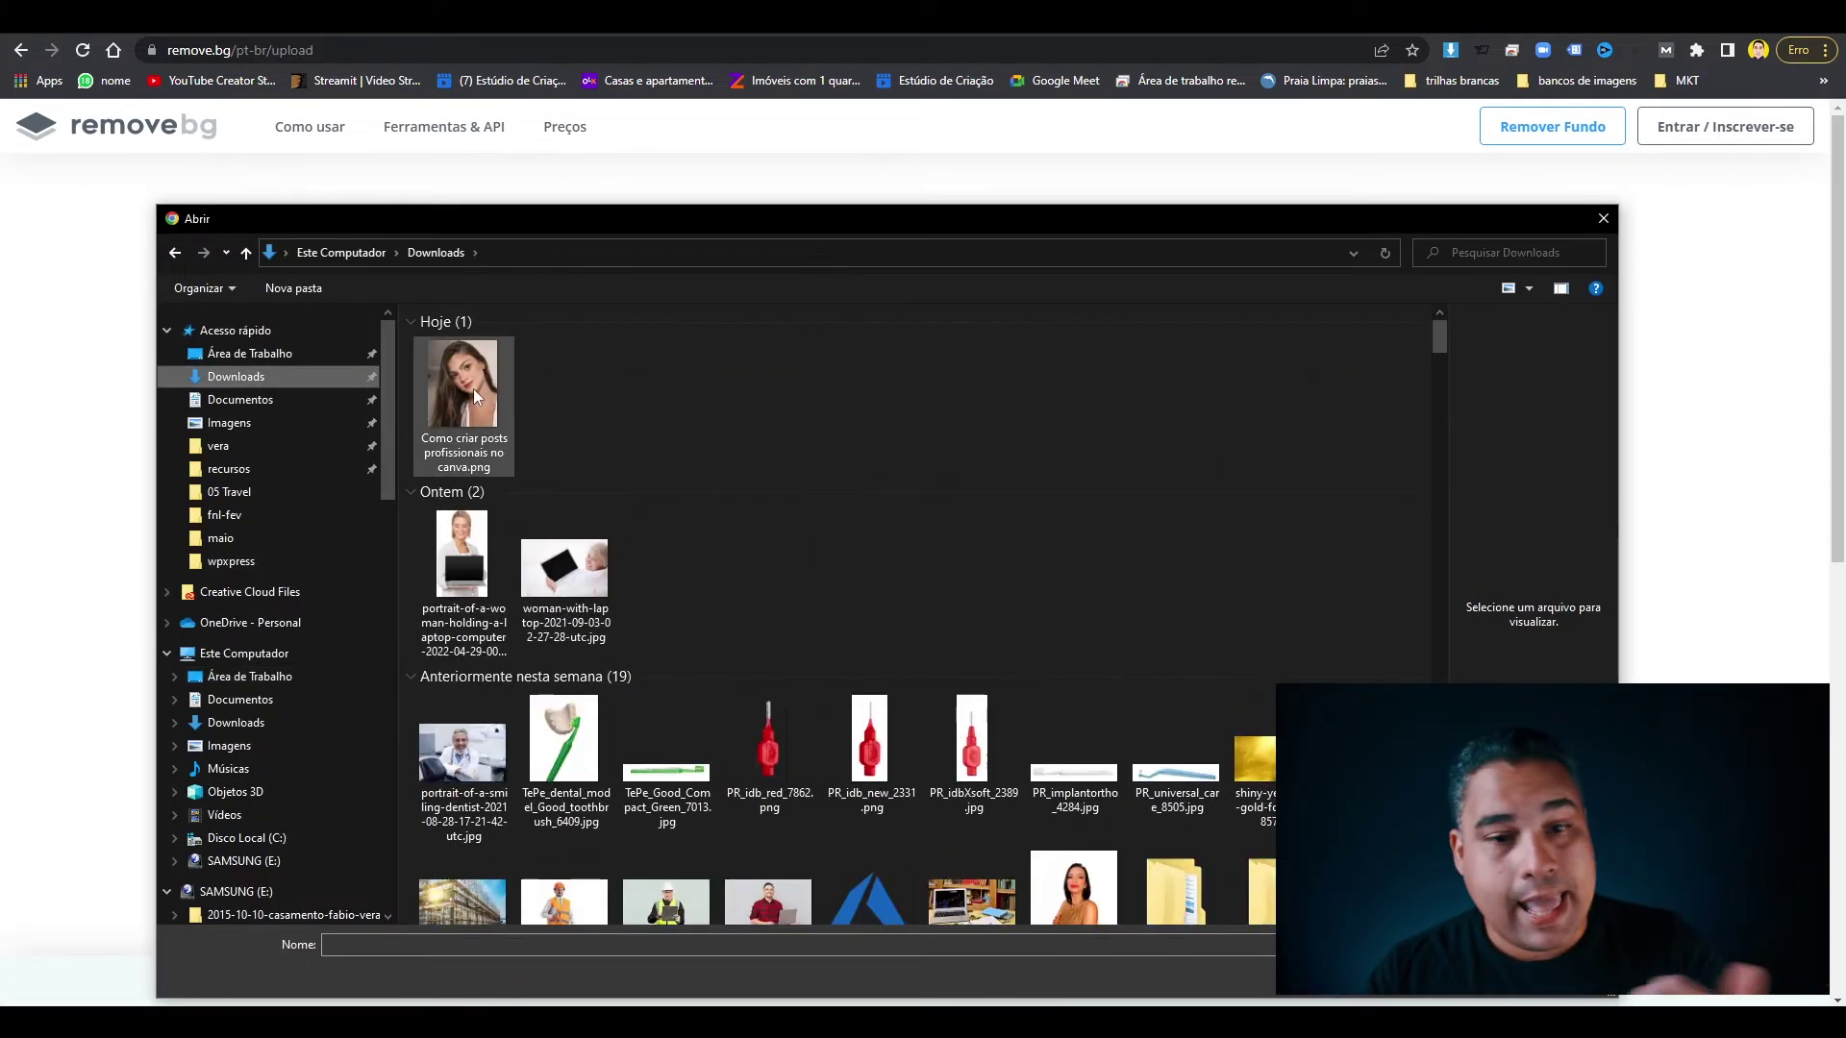
double_click(471, 388)
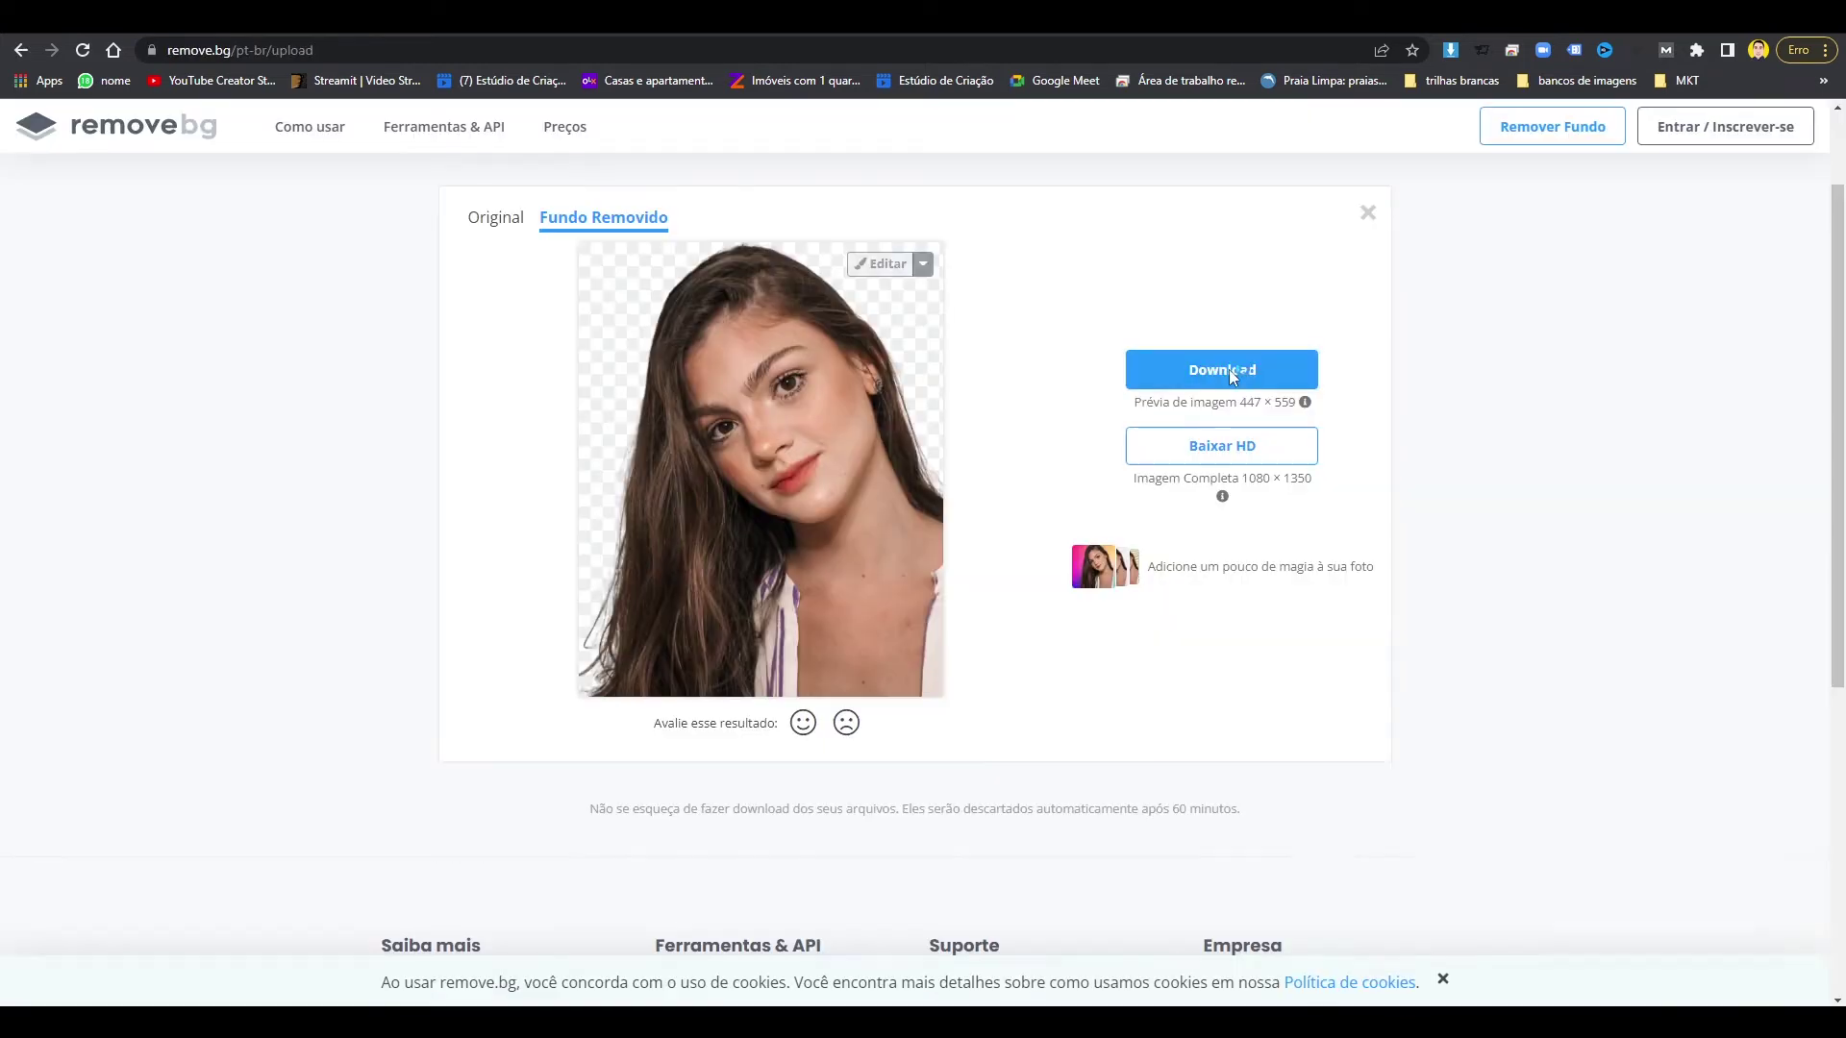
click(1230, 371)
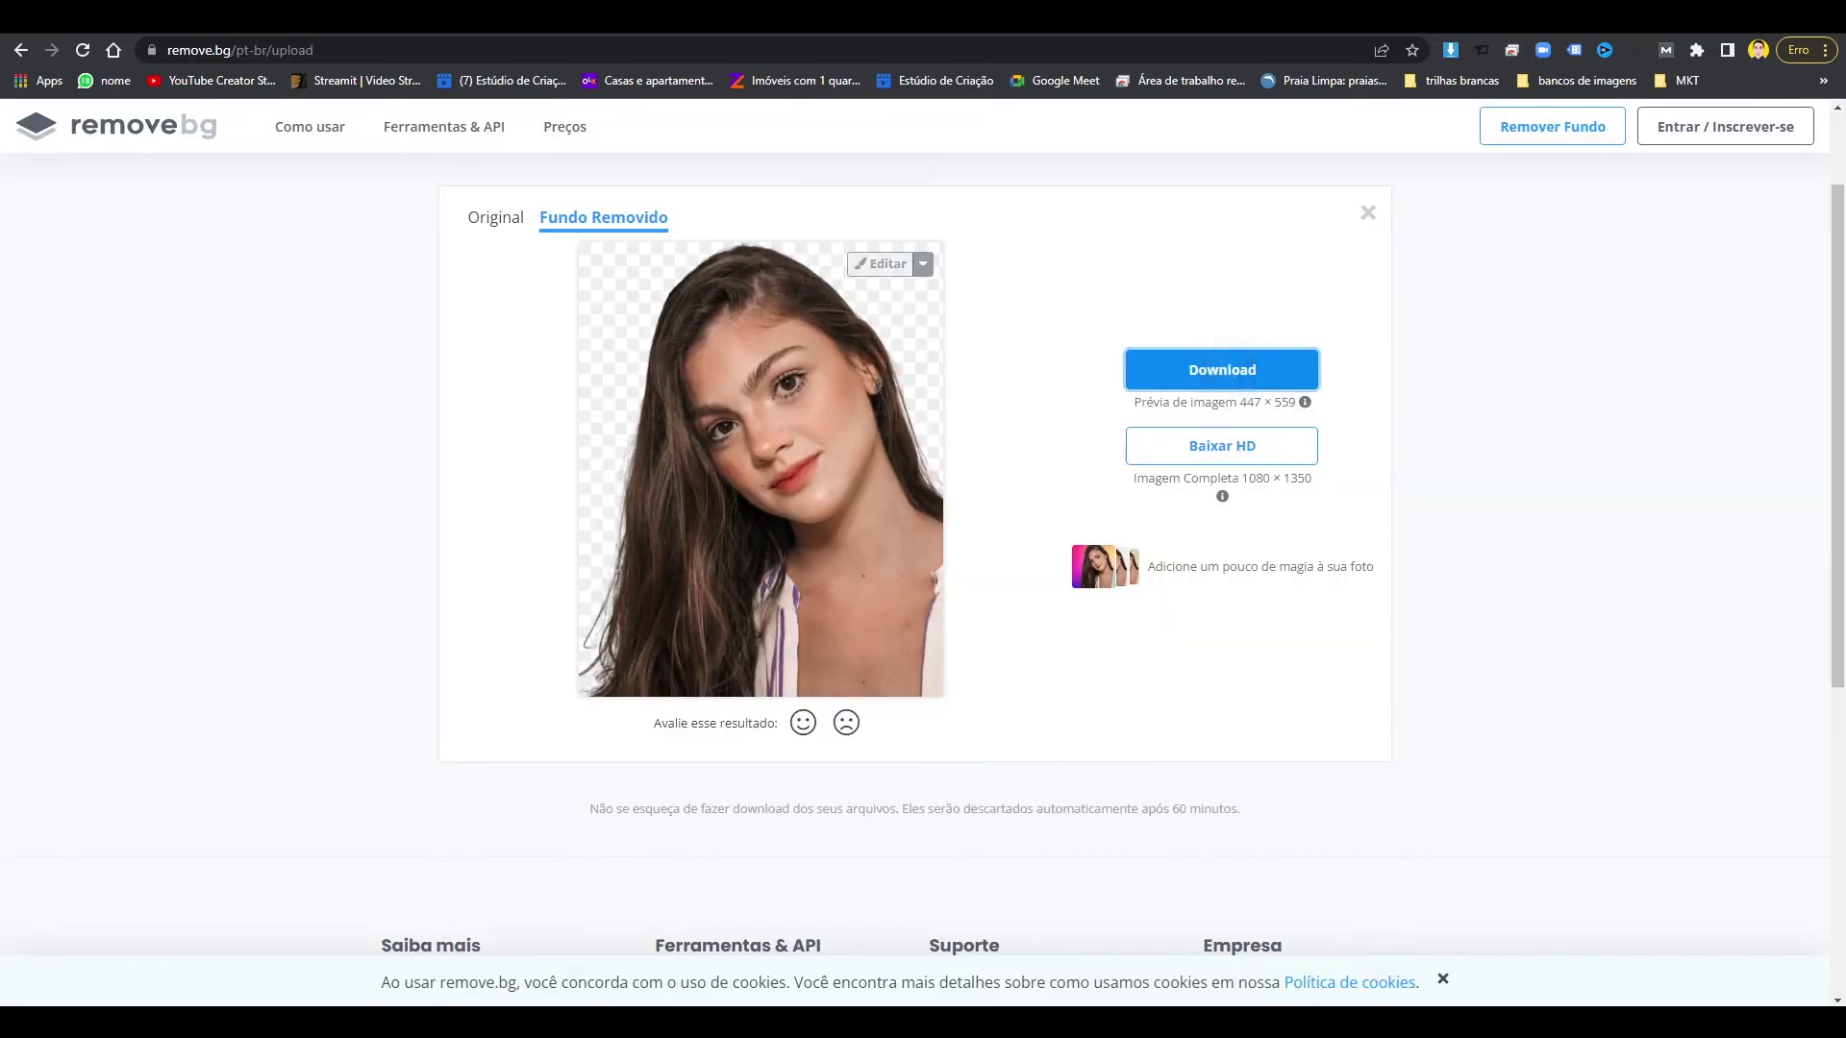
Return to the Canva post design and upload "Como_criar_posts_profissionais_no_canva-removebg-preview.png" from Downloads.
click(1054, 34)
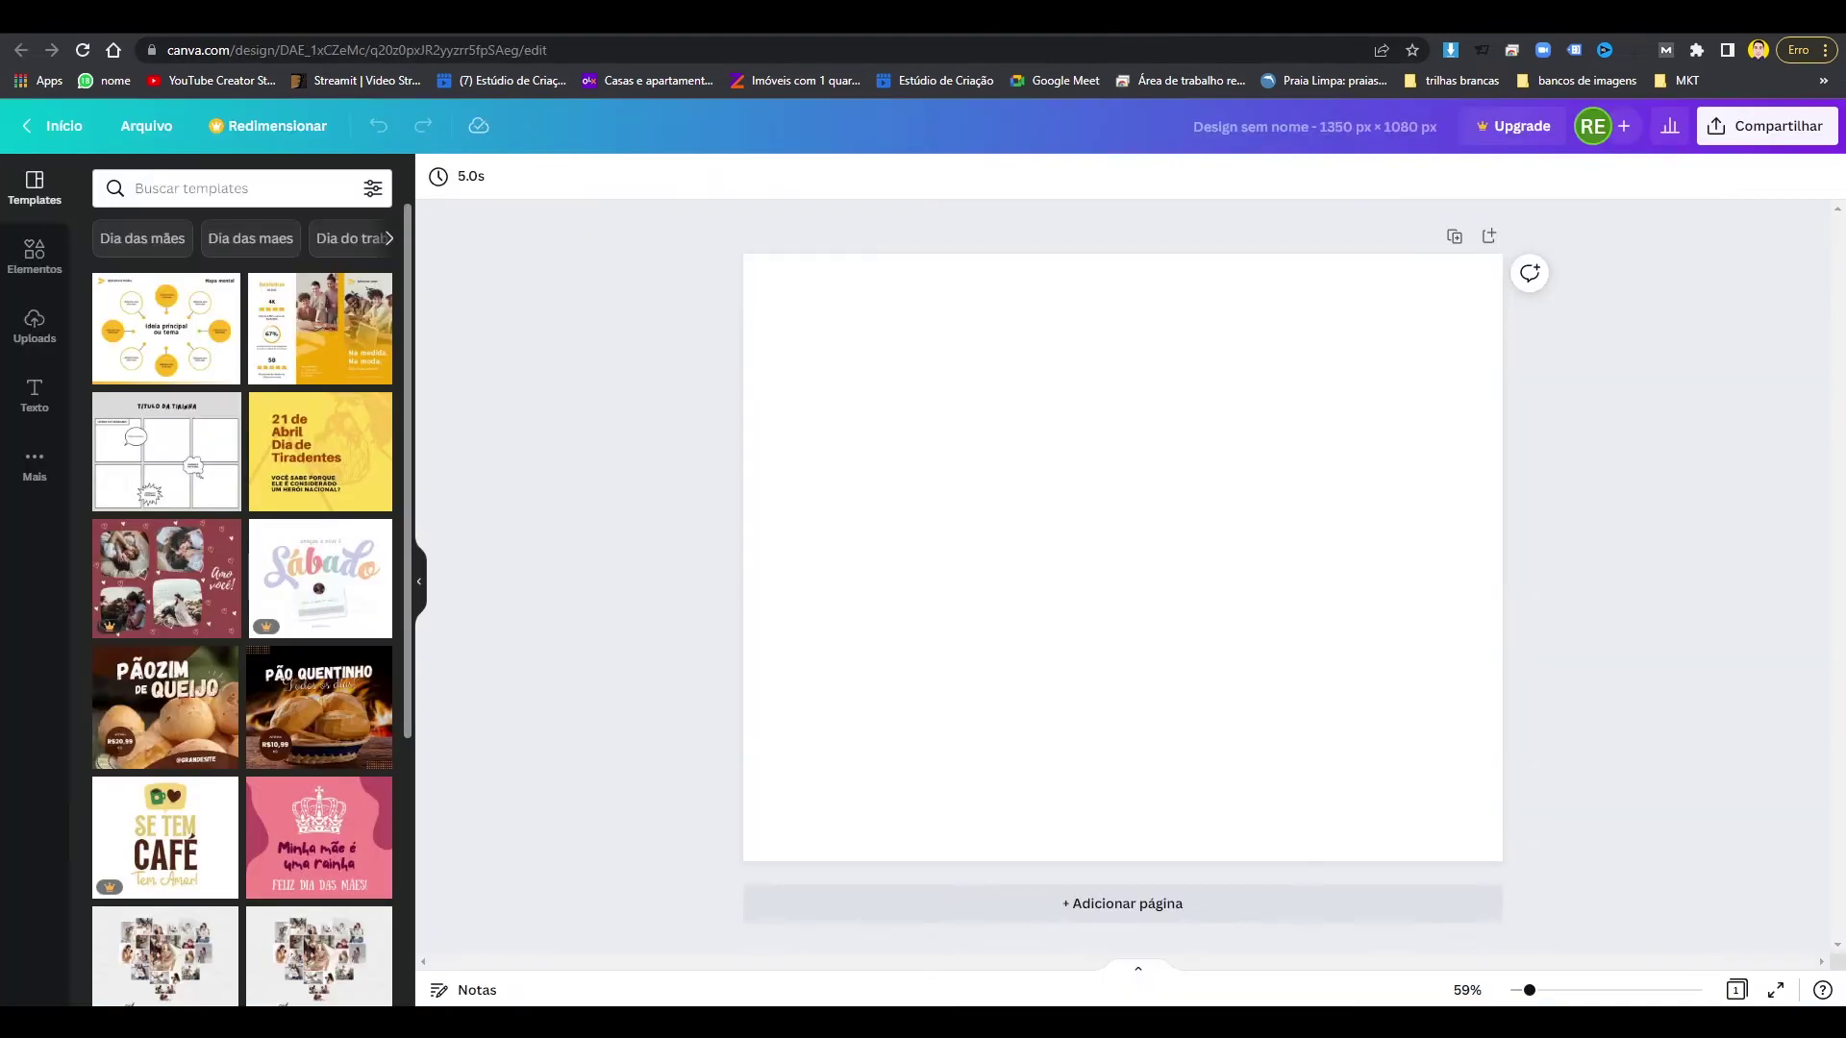
click(999, 36)
scroll(1181, 610, up, 6)
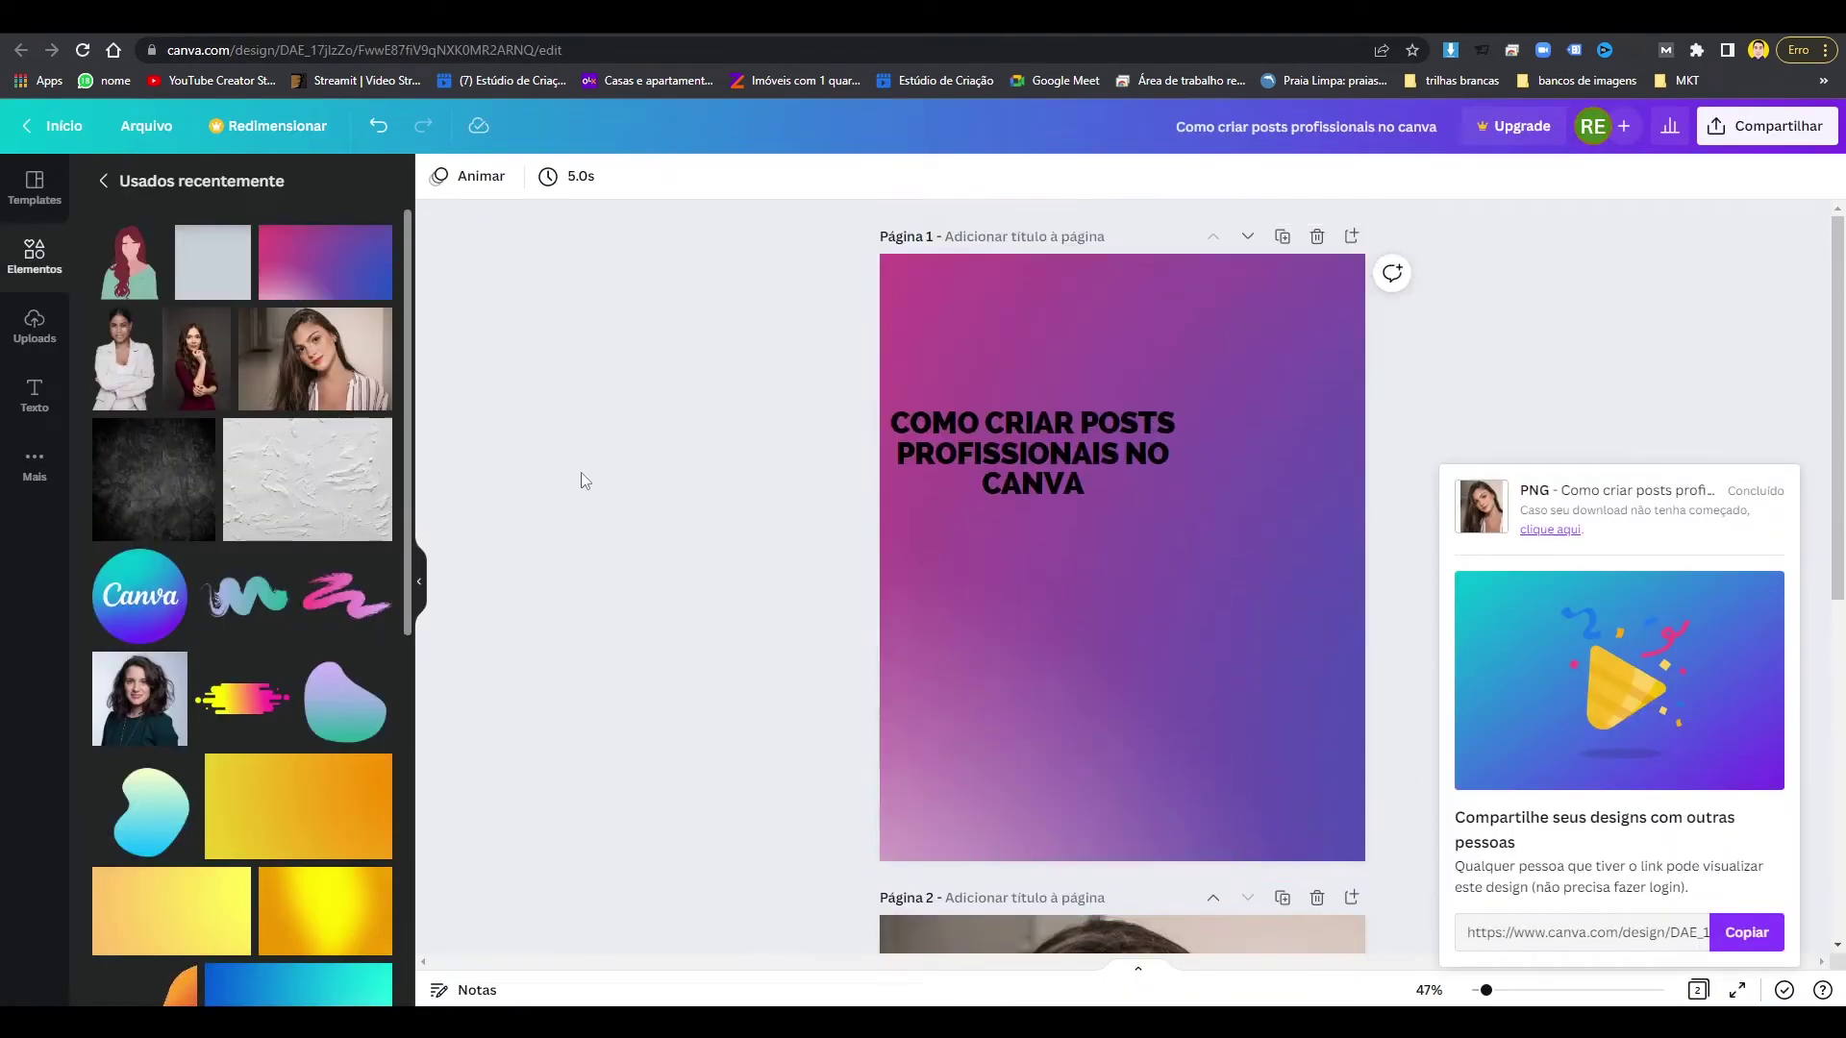
click(36, 327)
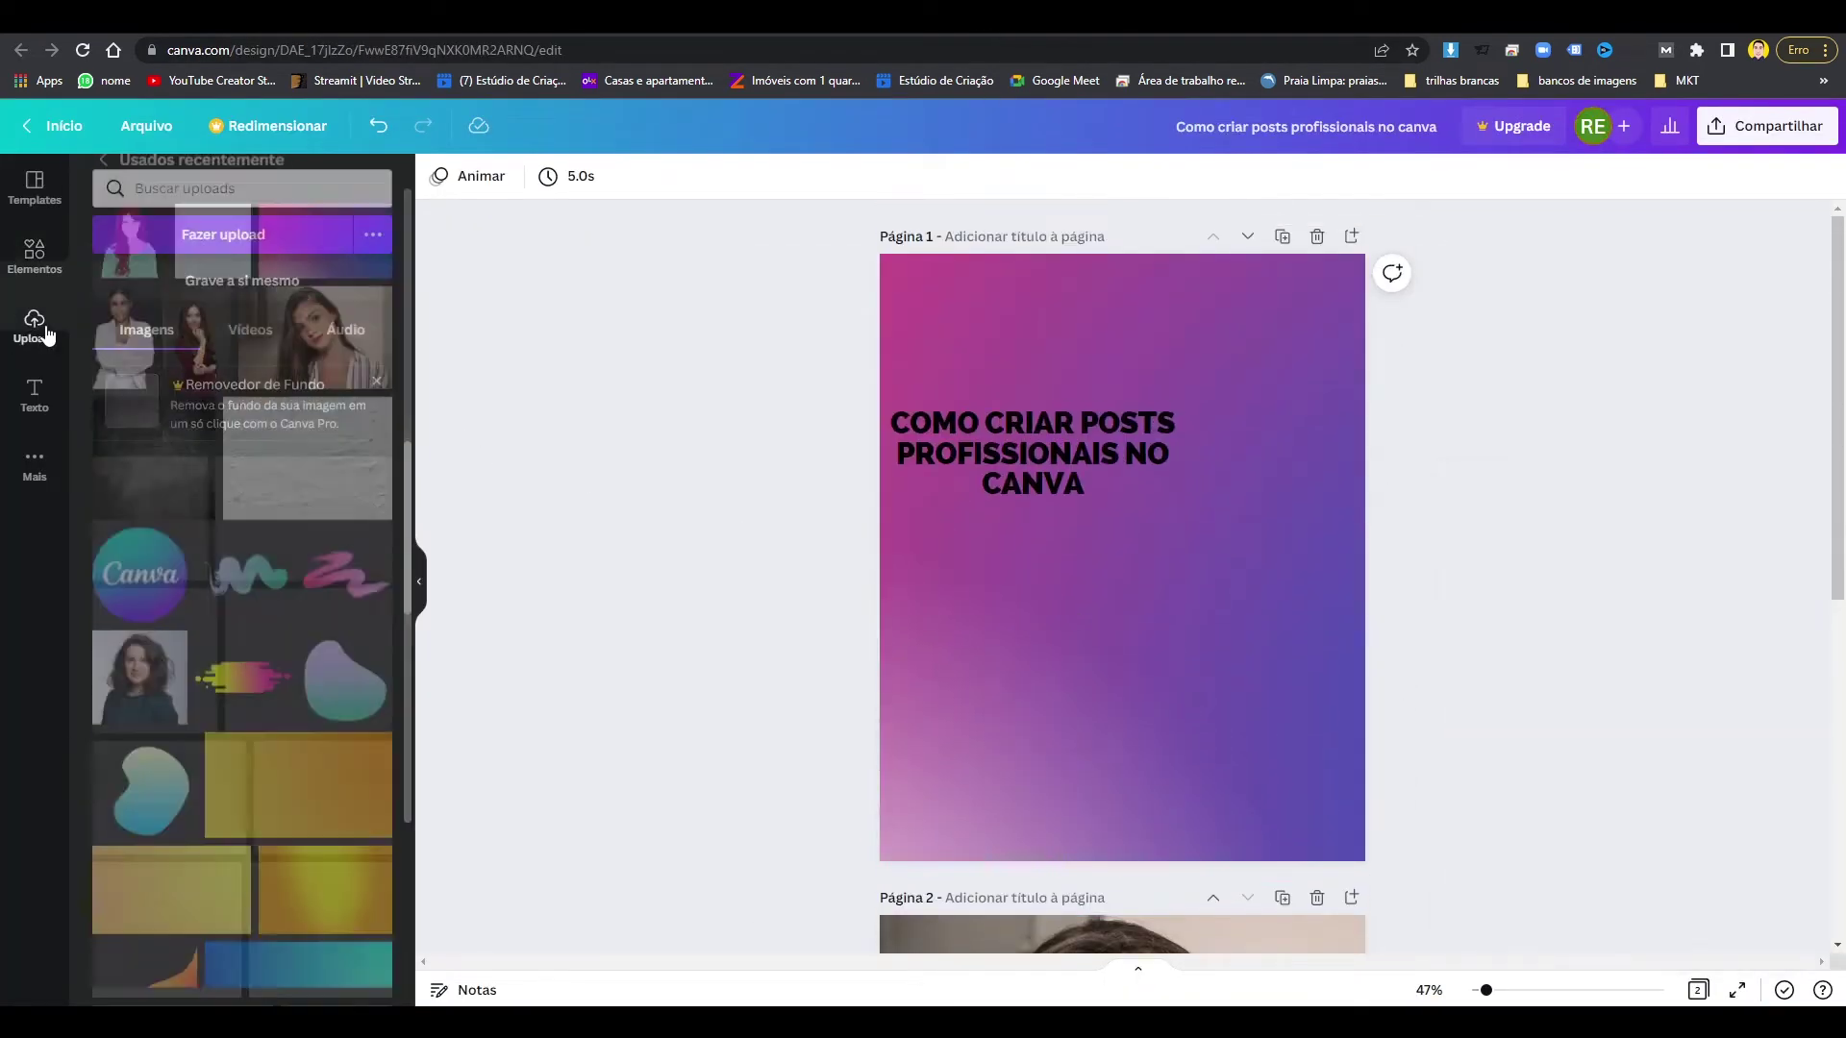
click(246, 236)
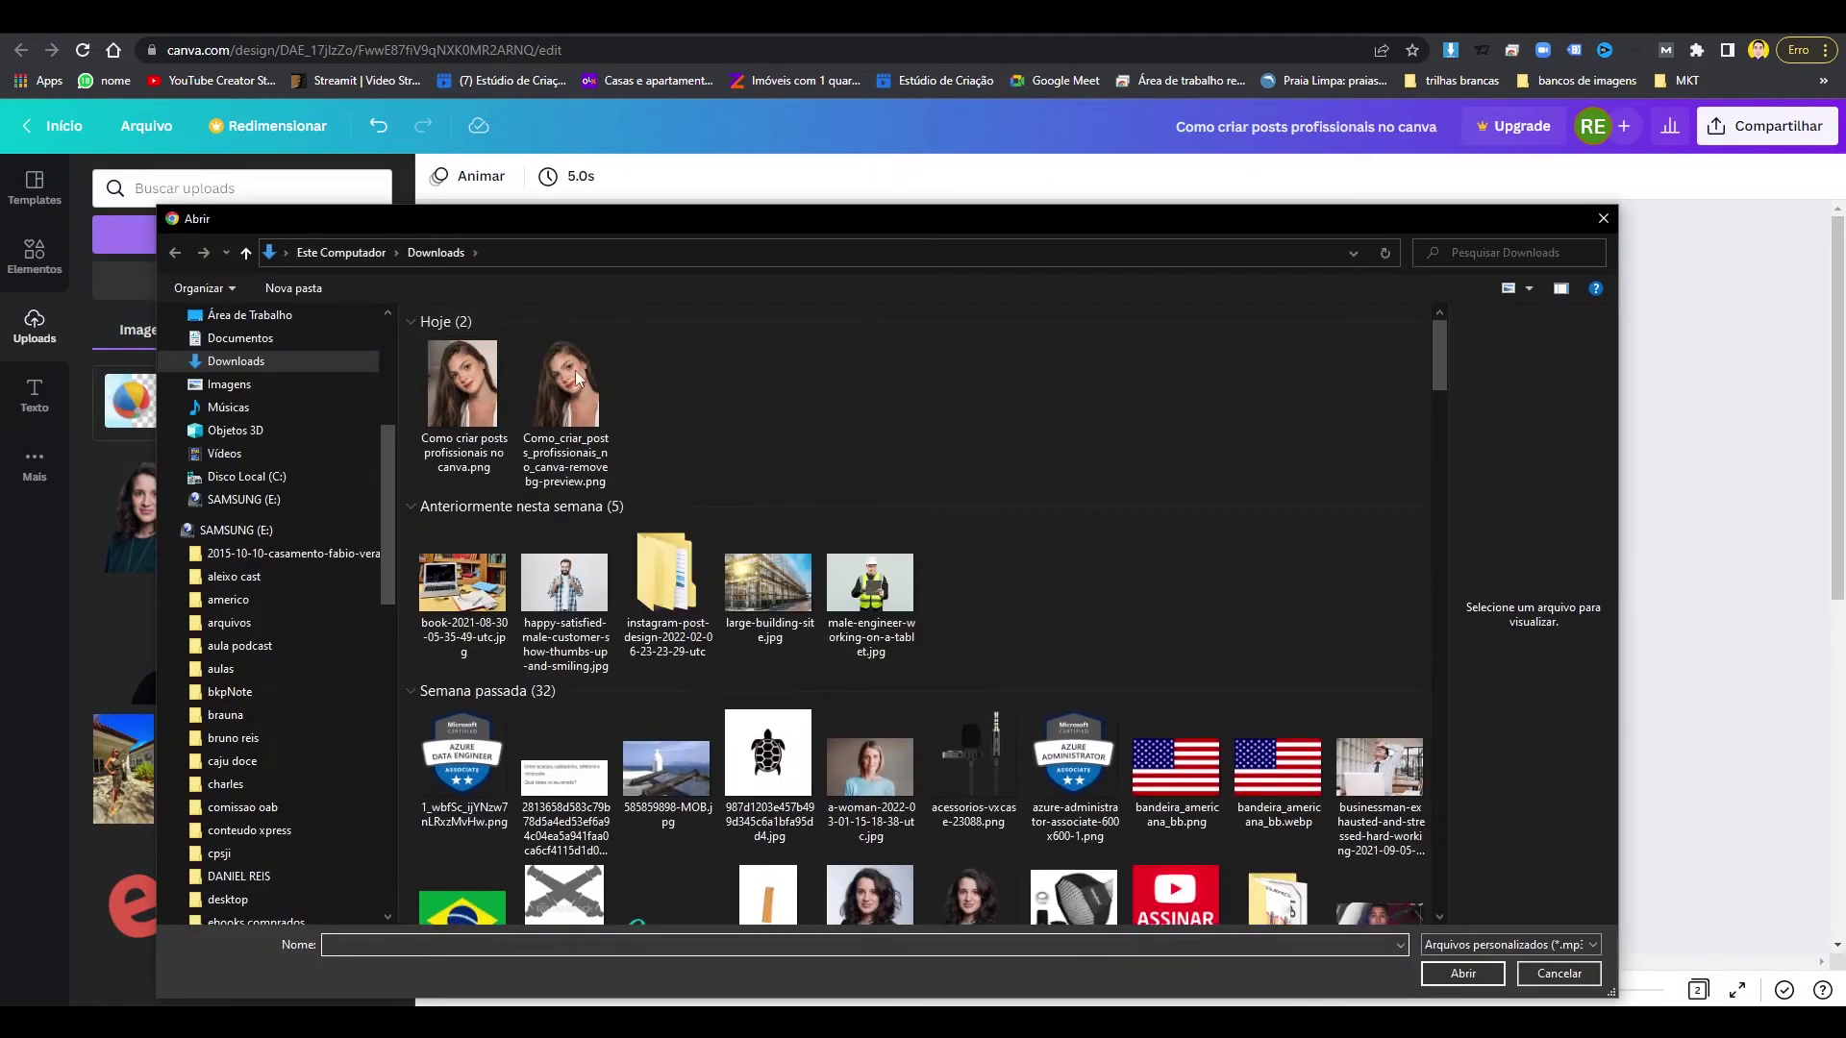
double_click(440, 390)
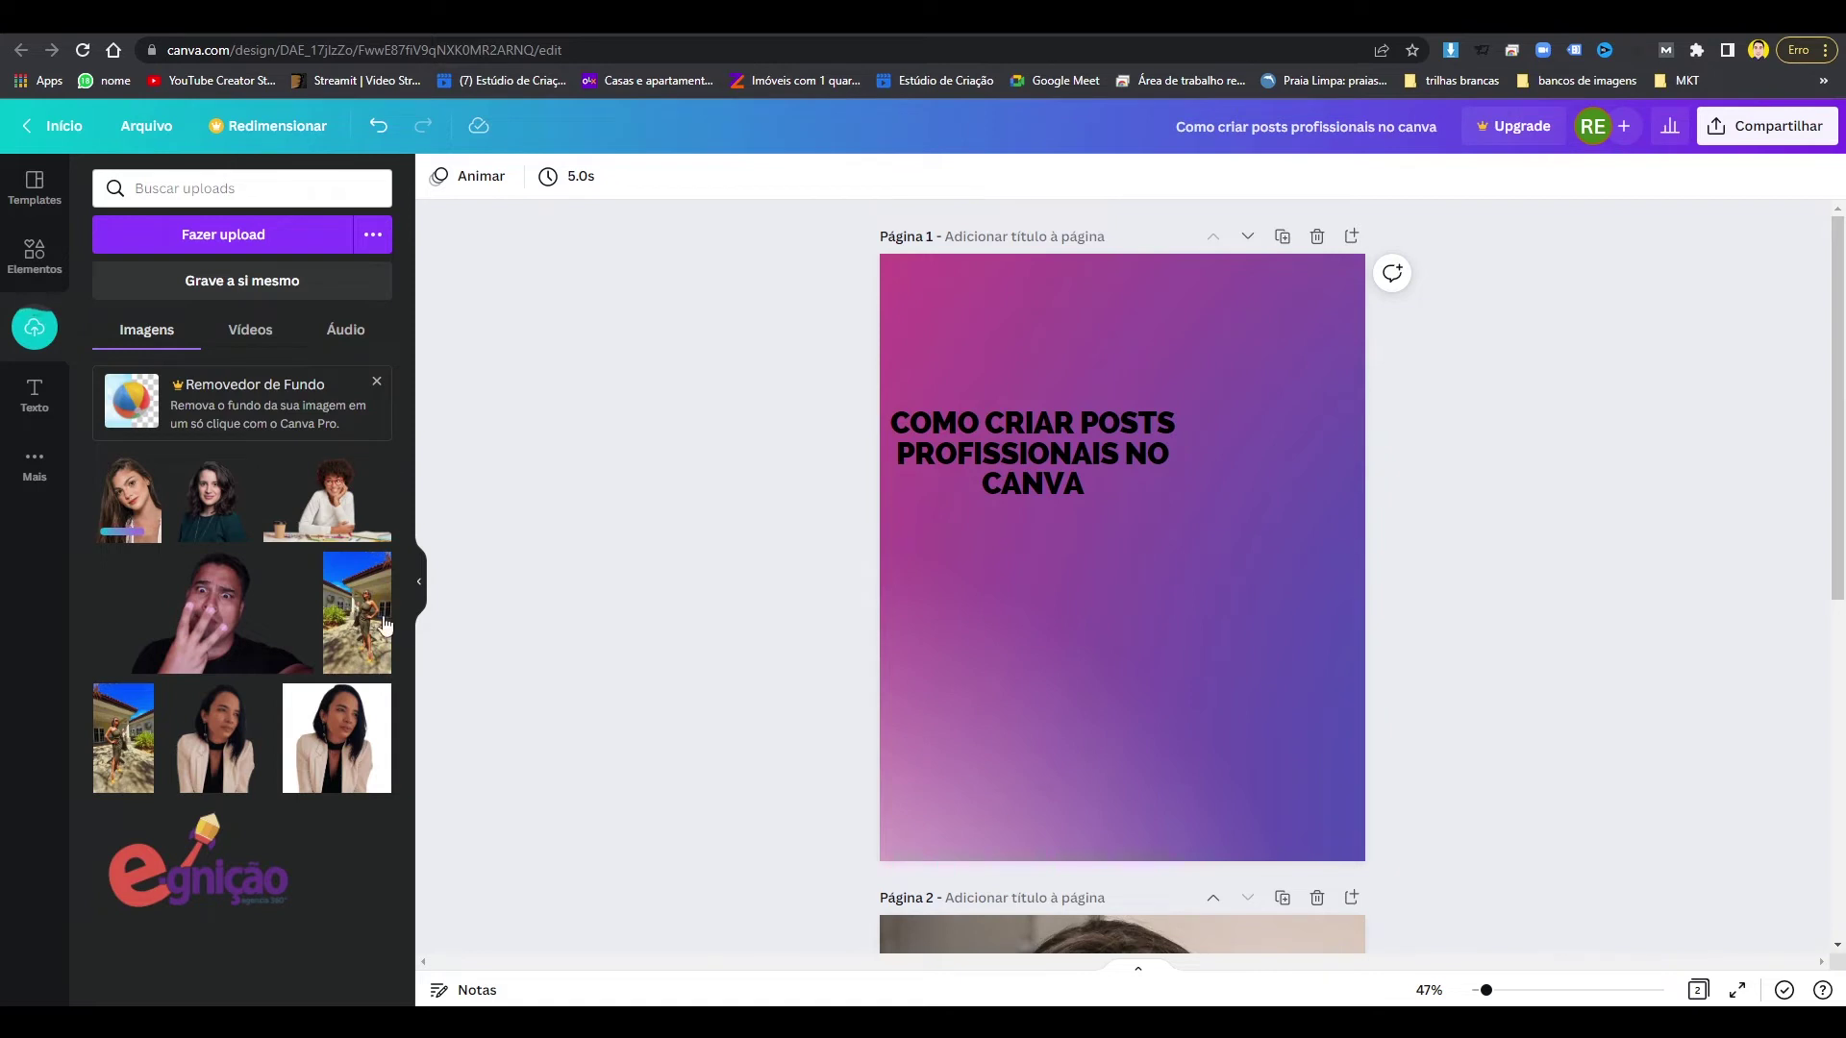
Place the uploaded cut-out of the woman on page 1, enlarge it and align it to the page's lower right.
drag(156, 510, 811, 540)
drag(629, 568, 1001, 611)
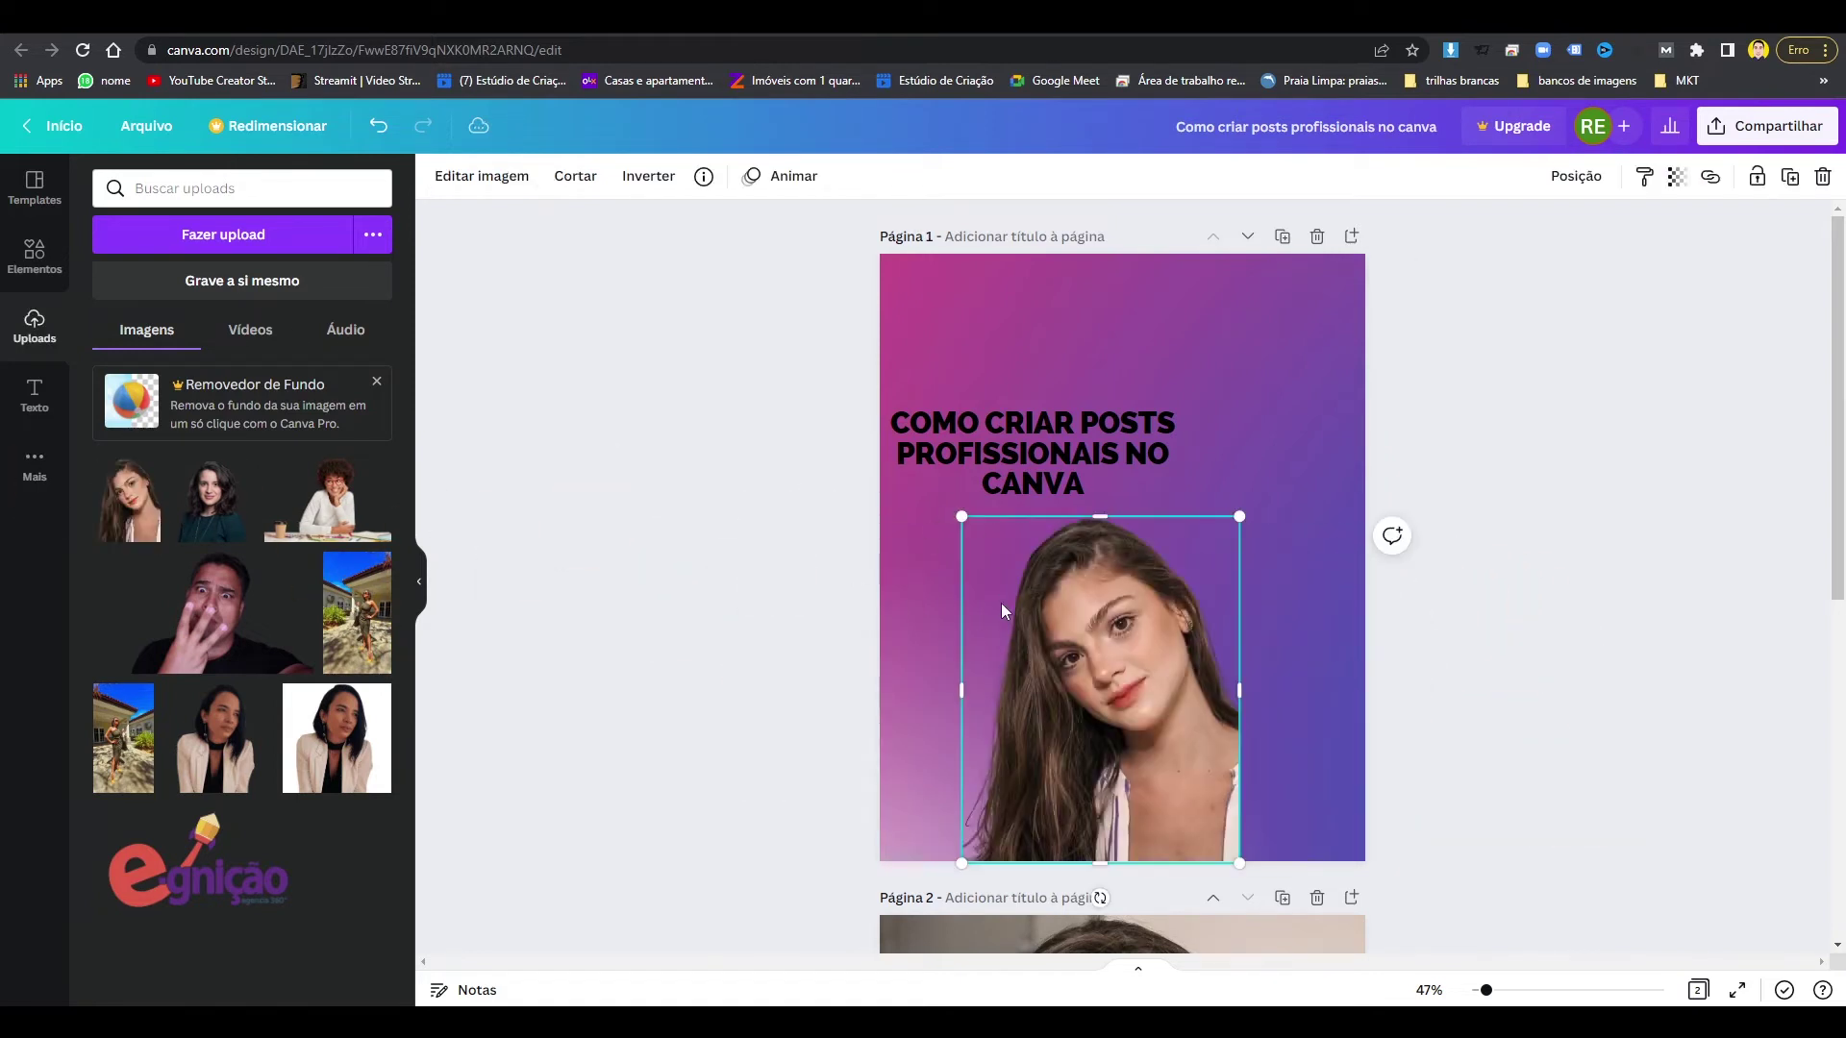
drag(1239, 513, 1370, 348)
drag(1211, 596, 1272, 645)
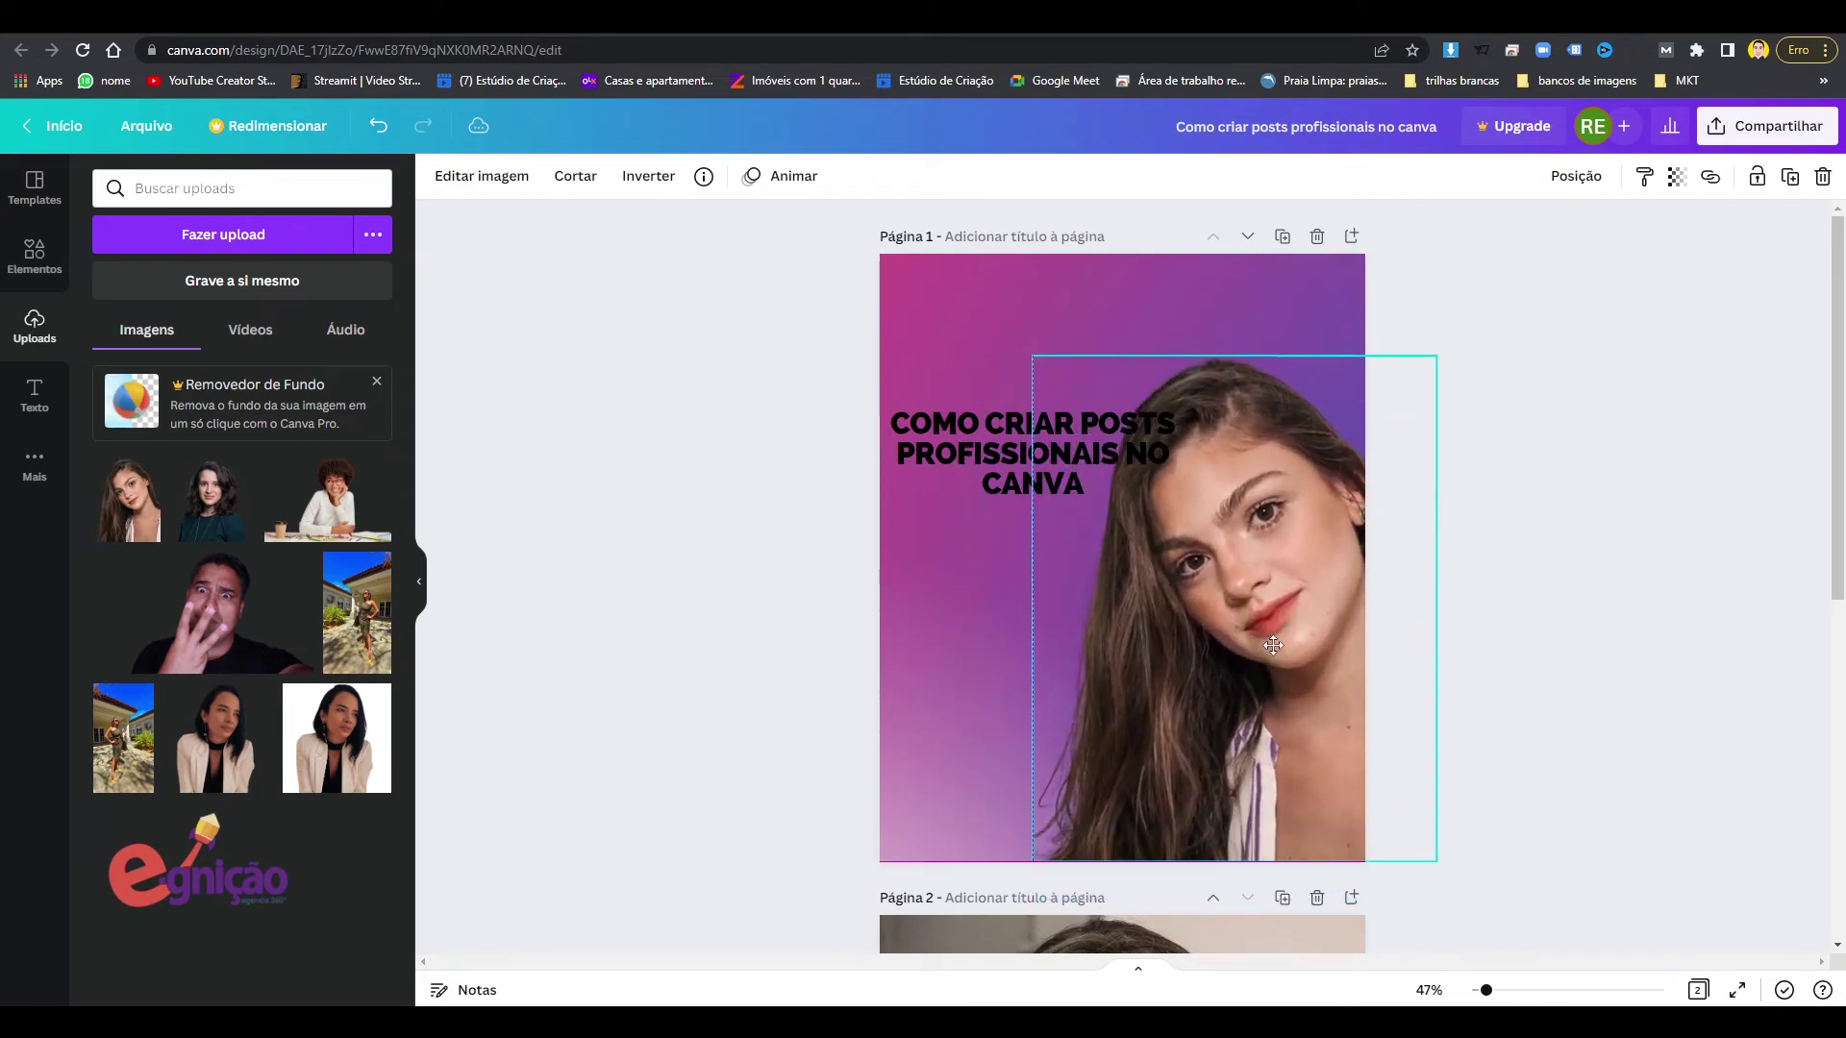
click(1751, 692)
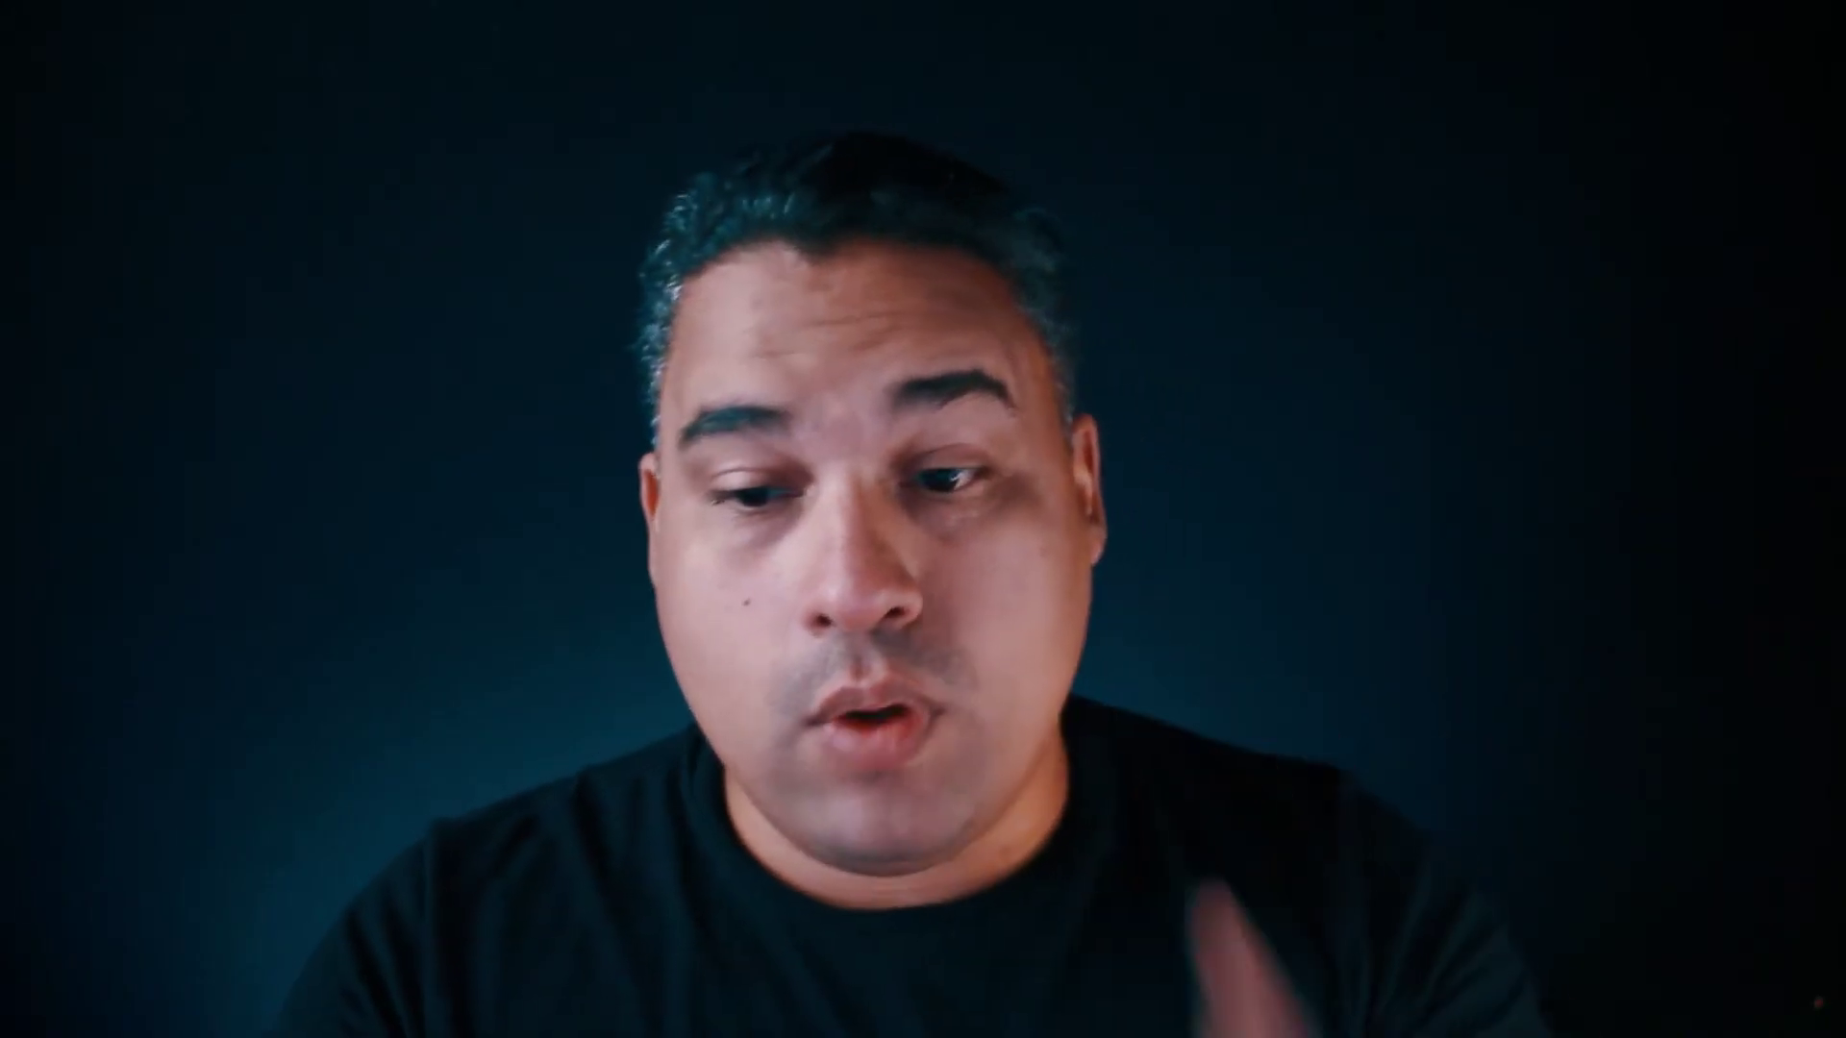